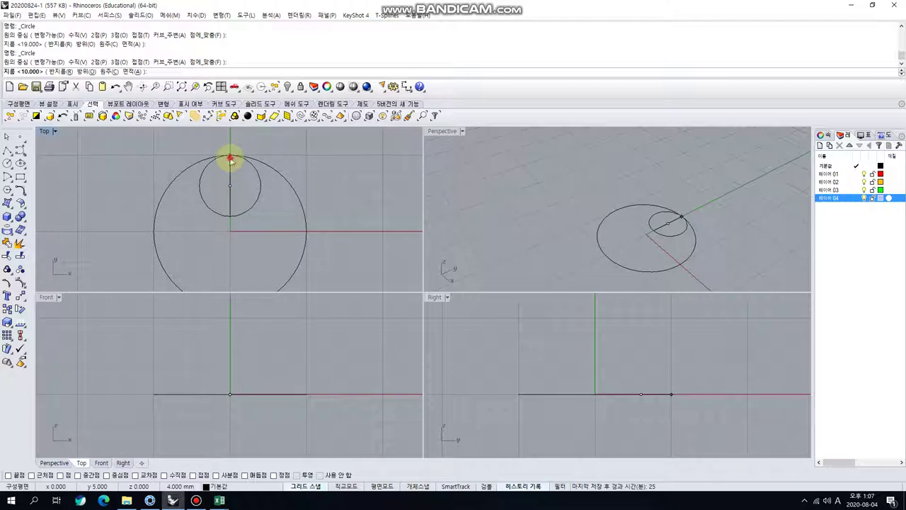
Finish the 4 mm diameter circle inside the large circle and polar-array it around the origin with 6 items over 360°
left_click(230, 158)
left_click(201, 180)
scroll(87, 219, "down", 3)
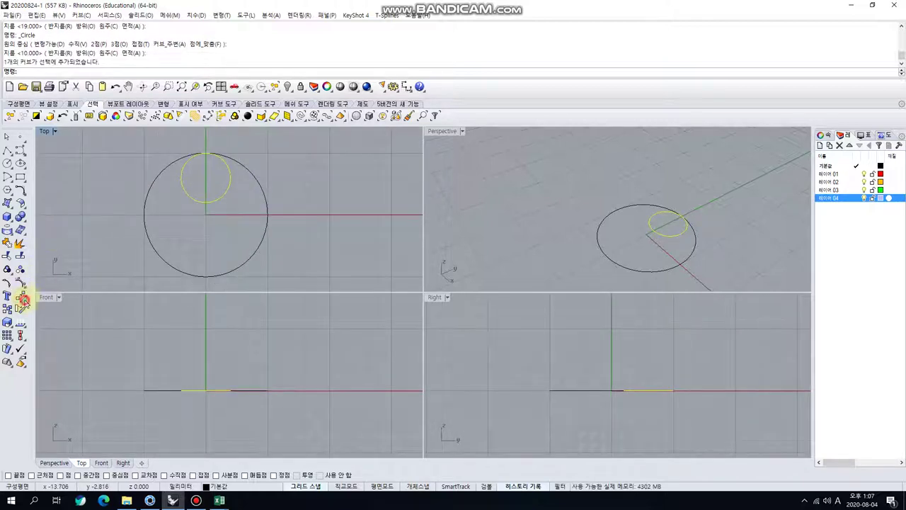
left_click(19, 296)
left_click(49, 327)
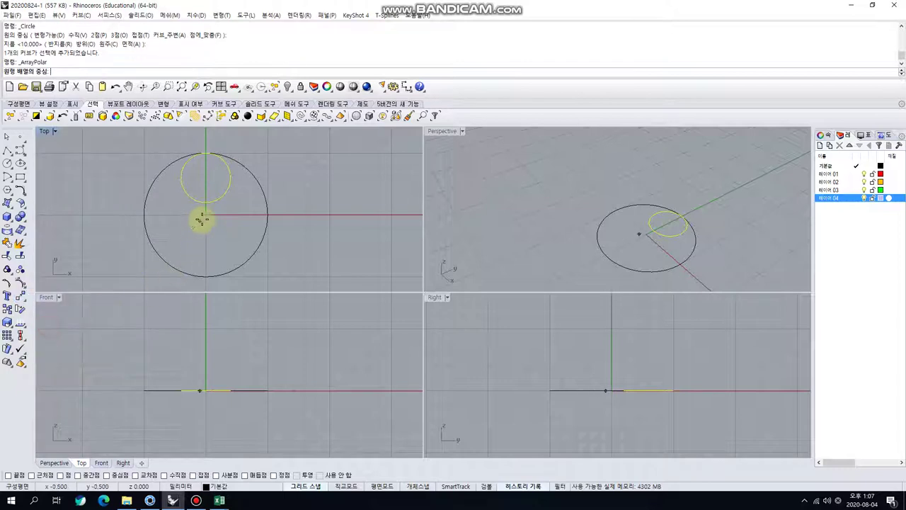
left_click(205, 215)
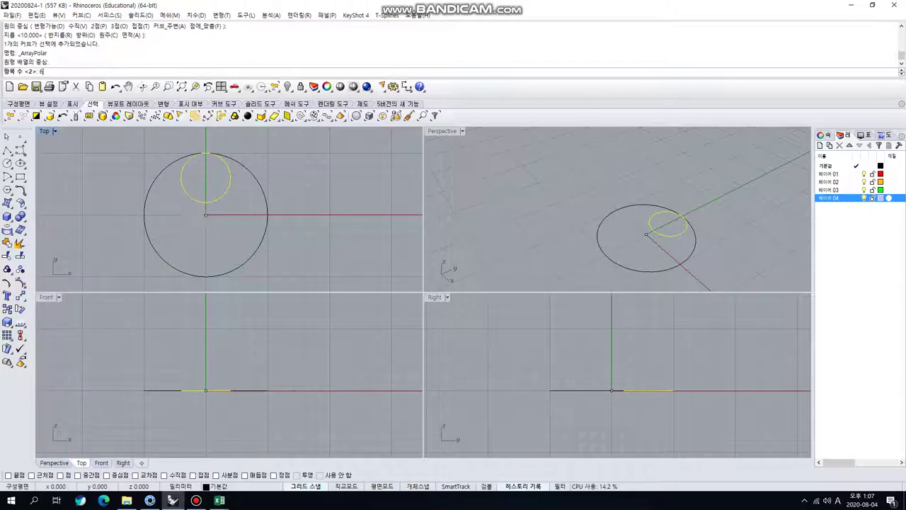
type("6")
key("Return")
key("Return")
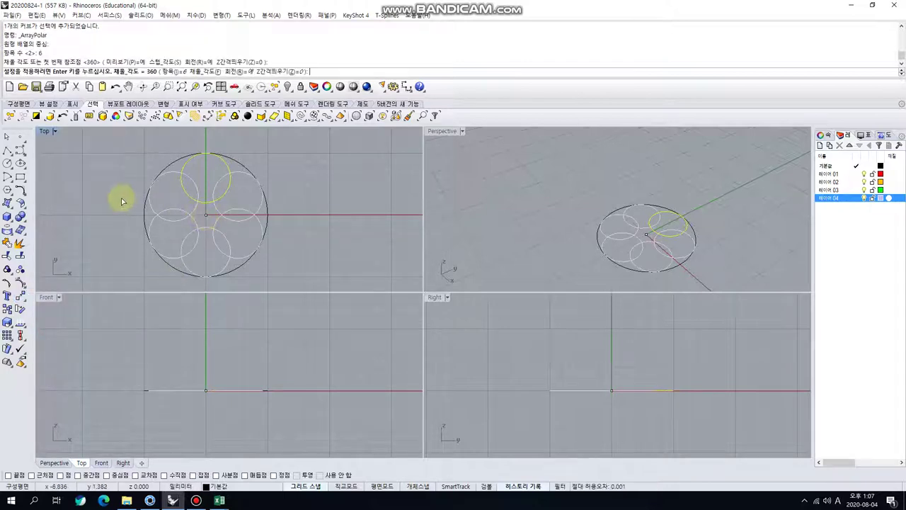
right_click(121, 199)
left_click(113, 157)
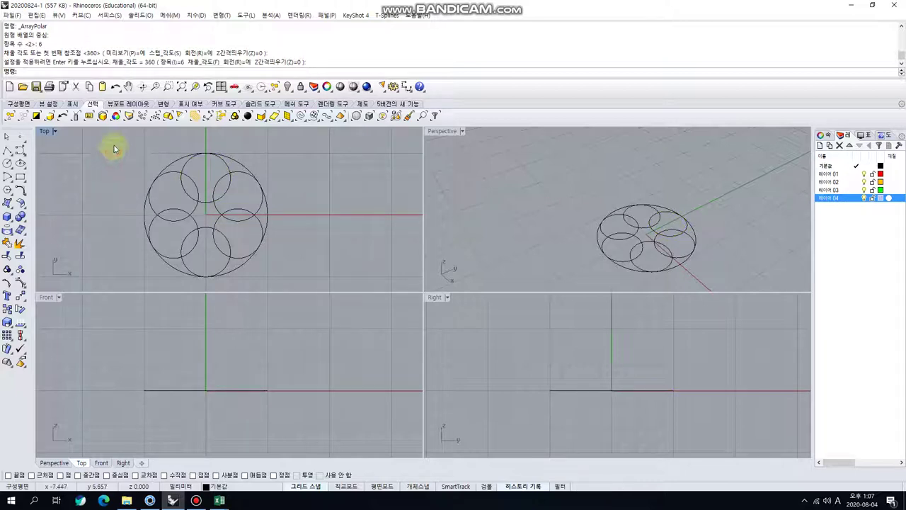
left_click(112, 143)
Using all curves as cutters, trim away the overlapping arcs between neighbouring small circles to leave a six-petal outline
key("ctrl+a")
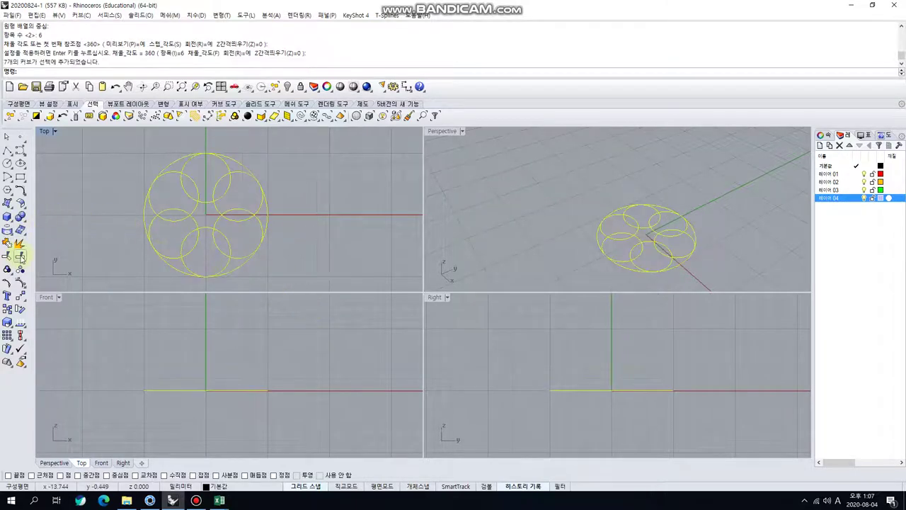
left_click(7, 257)
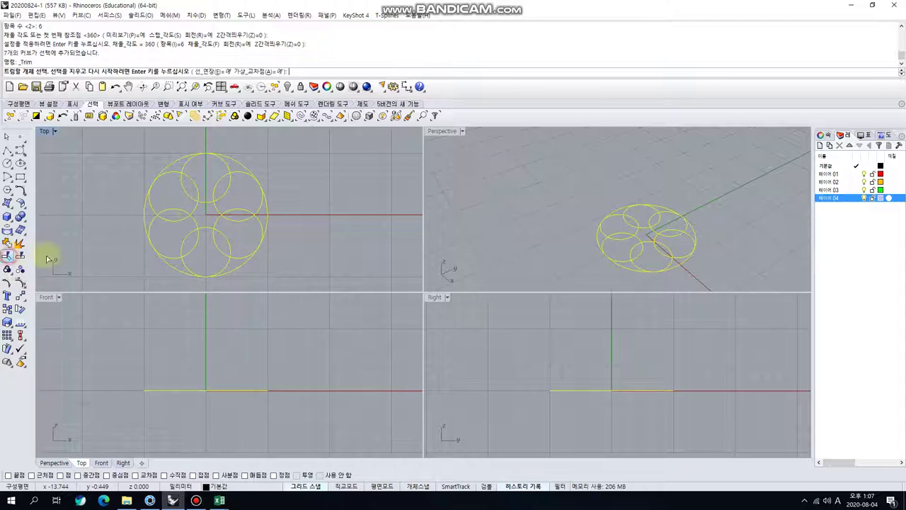
left_click(195, 182)
left_click(181, 191)
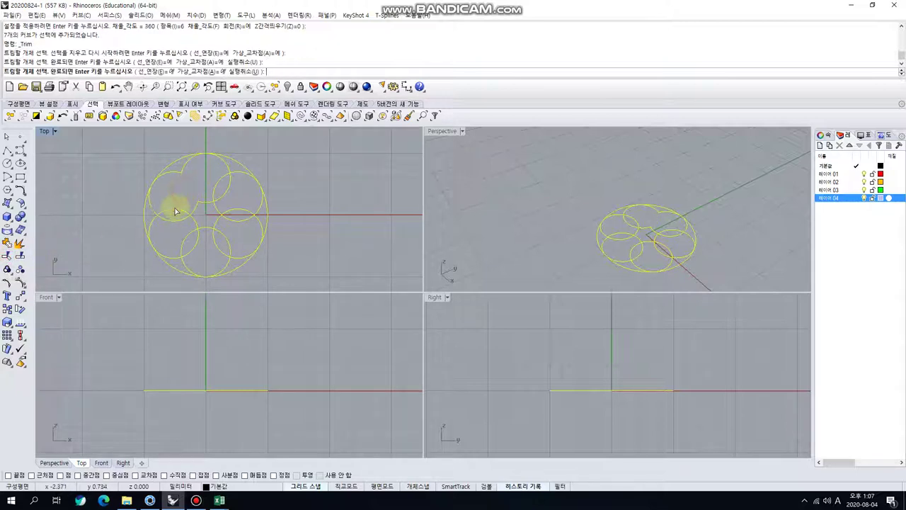
left_click(174, 211)
left_click(172, 220)
left_click(189, 238)
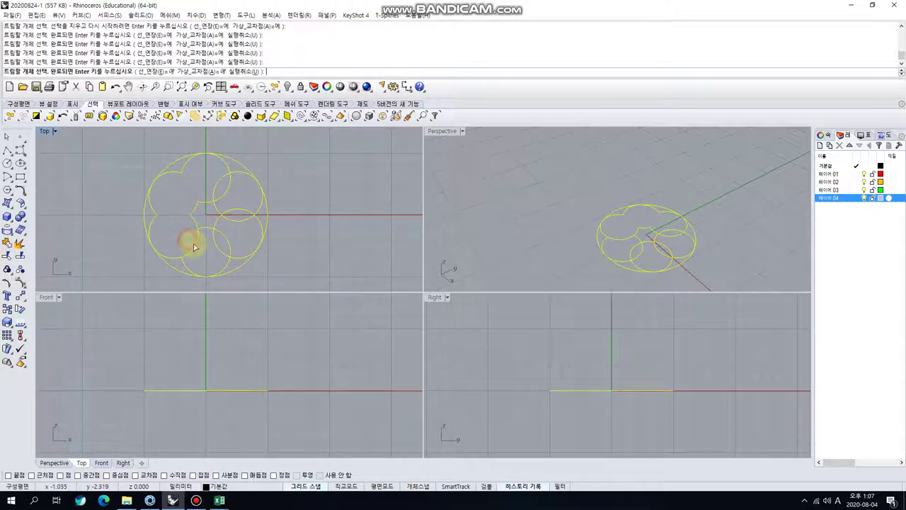
left_click(202, 245)
left_click(223, 238)
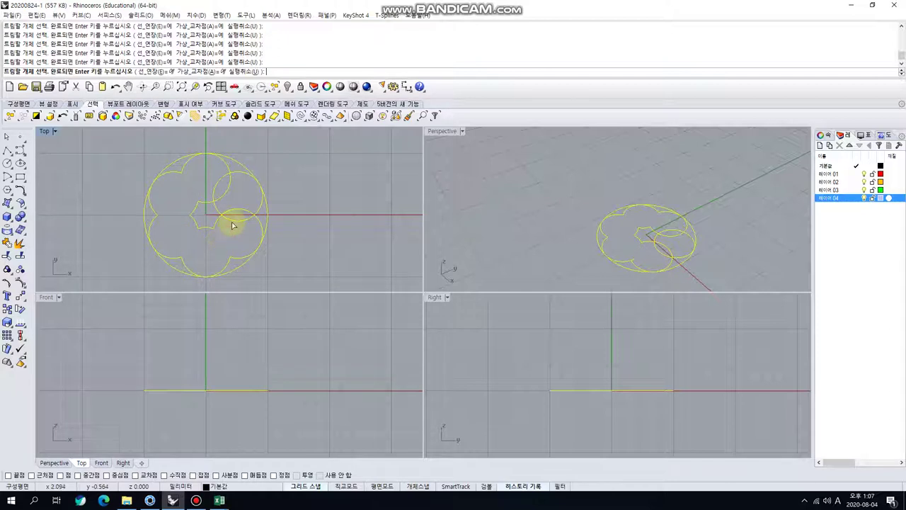
left_click(234, 209)
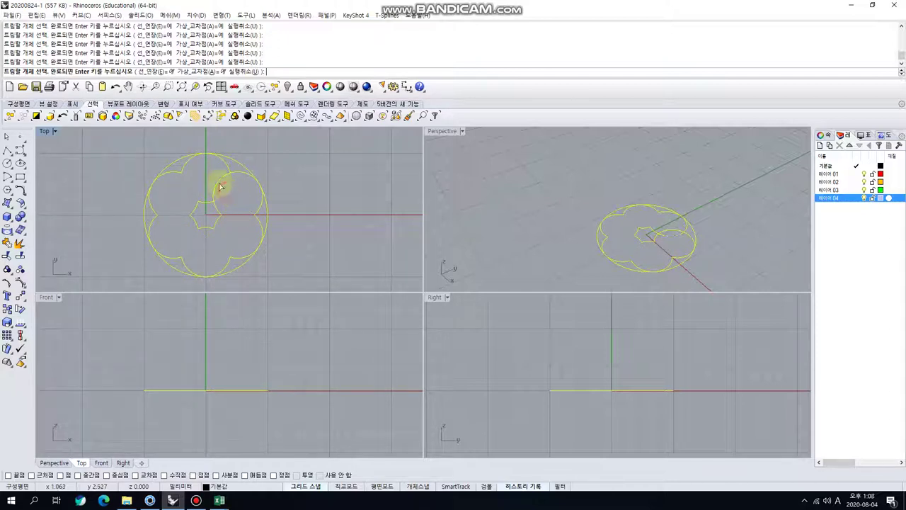
left_click(221, 186)
Trim away the remaining star-shaped arcs around the origin and end the trim
left_click(208, 203)
left_click(196, 209)
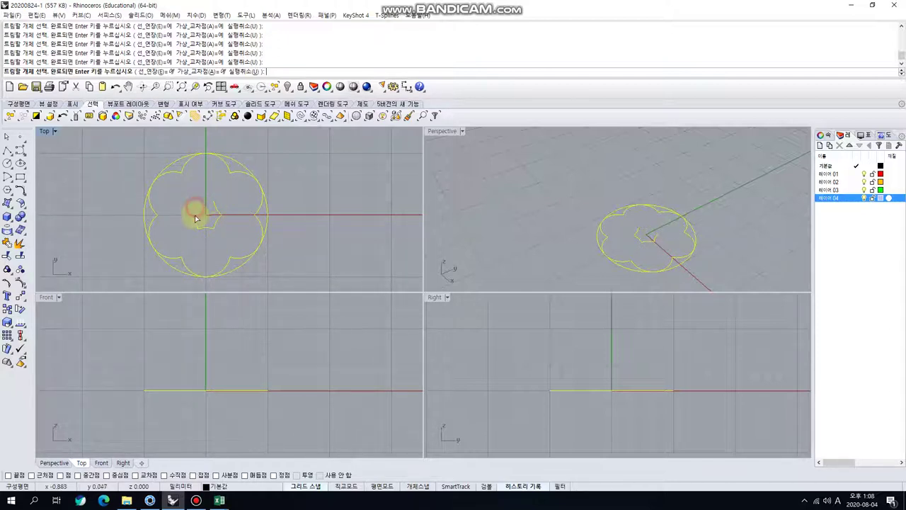
left_click(216, 220)
left_click(216, 208)
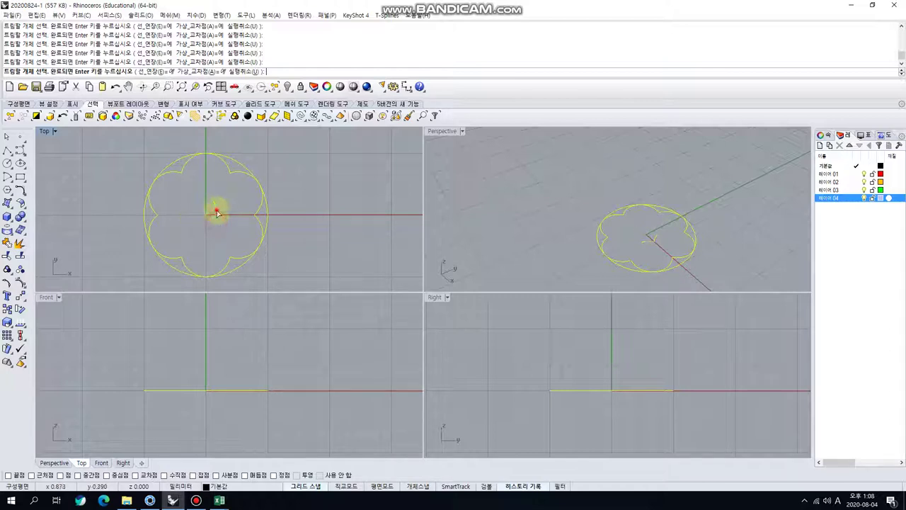
key("Return")
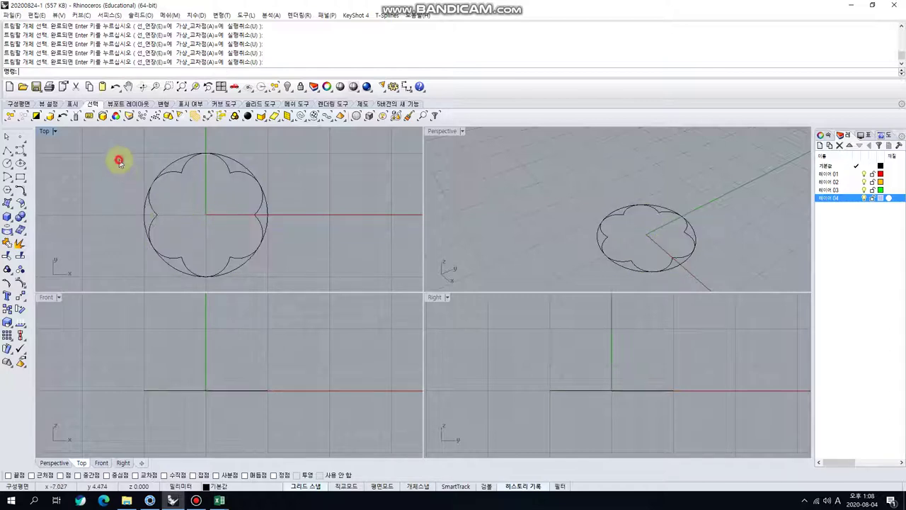
Delete the large outer circle and join the six petal arcs into one closed flower curve
left_click(116, 172)
left_click(181, 163)
key("Delete")
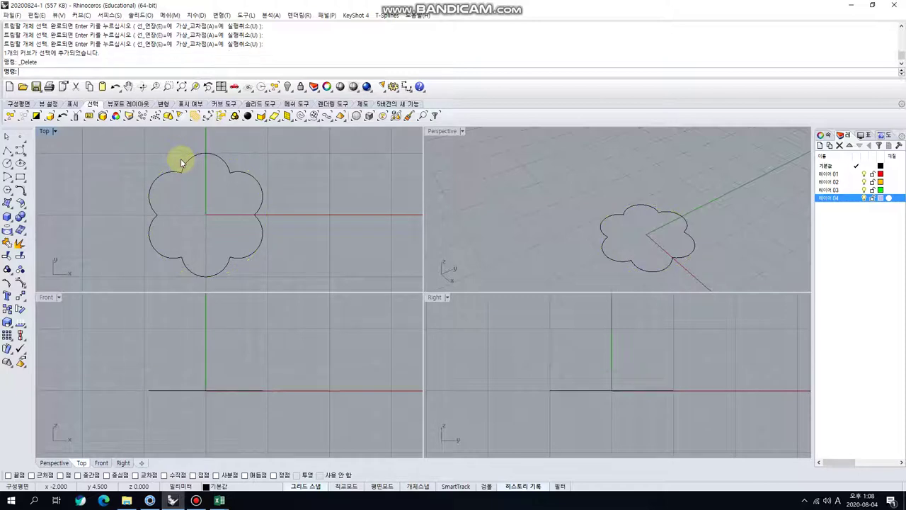
left_click_drag(106, 138, 299, 286)
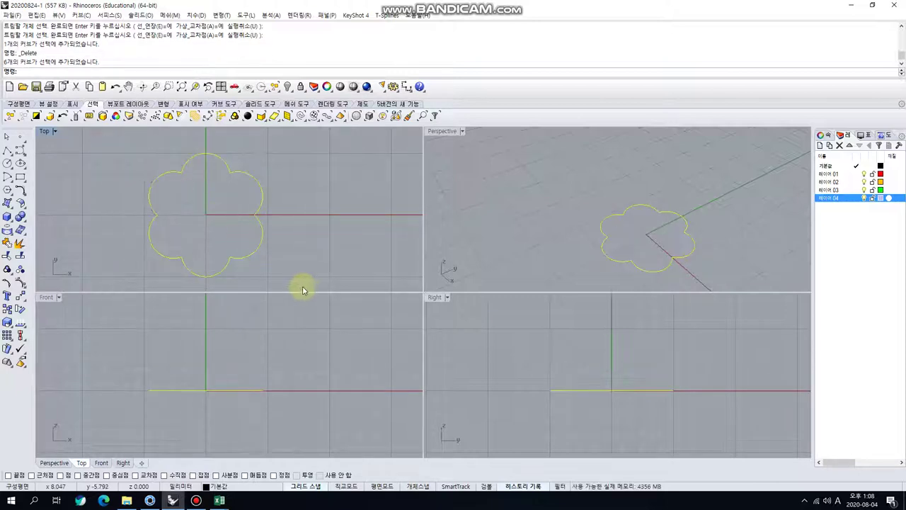
left_click(8, 243)
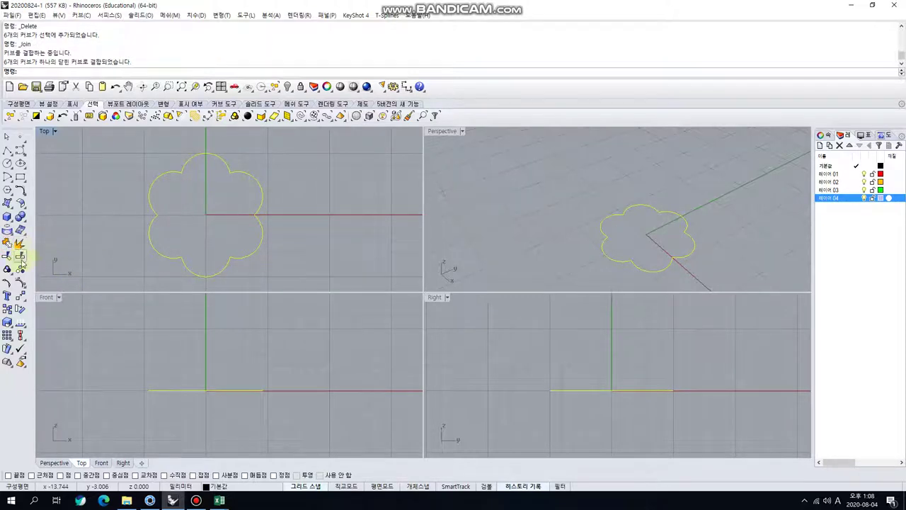
Scale the flower curve about the origin, bringing its upper petal tip from y = 5 mm to y = 4 mm
left_click(7, 323)
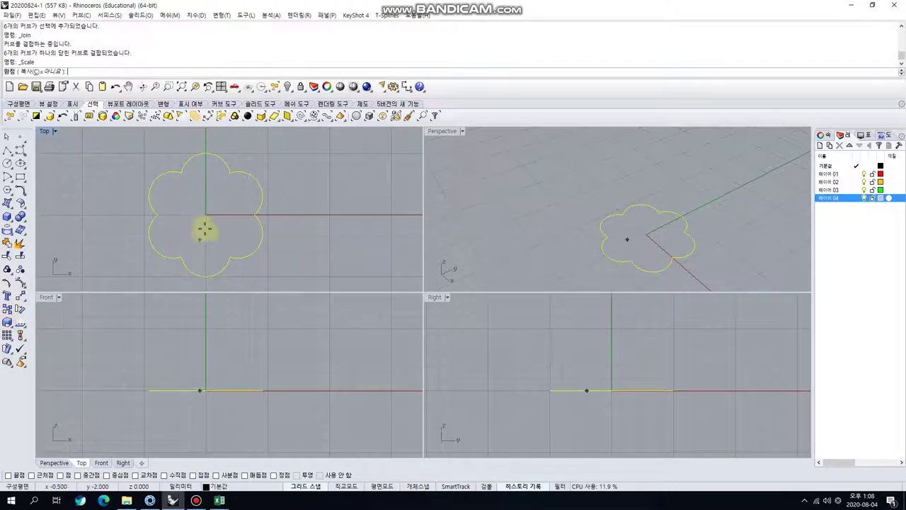
left_click(205, 214)
left_click(206, 151)
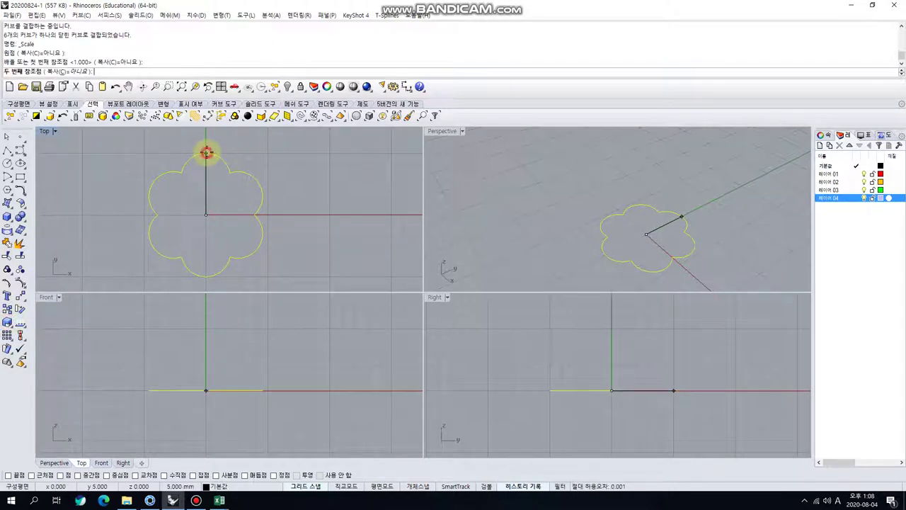
left_click(205, 165)
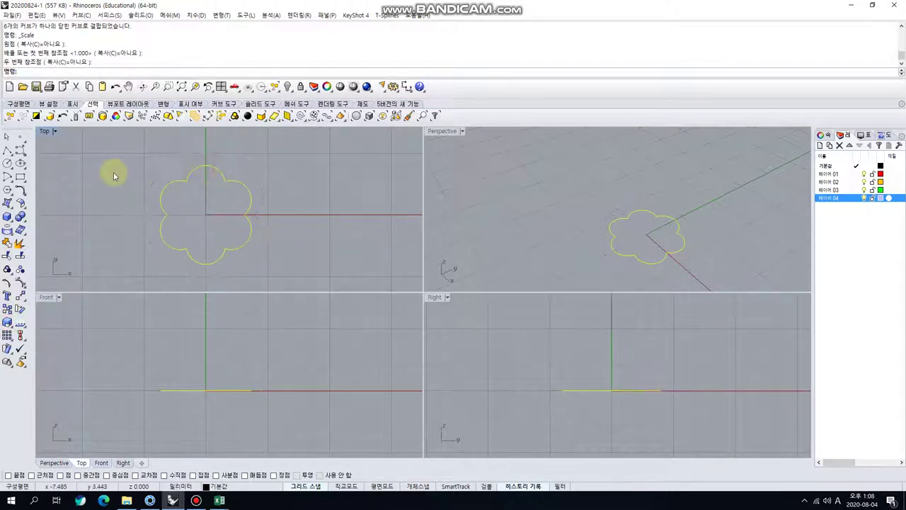
Extrude the flower curve 2 mm upward as an uncapped surface and undo the extrusion
left_click(11, 204)
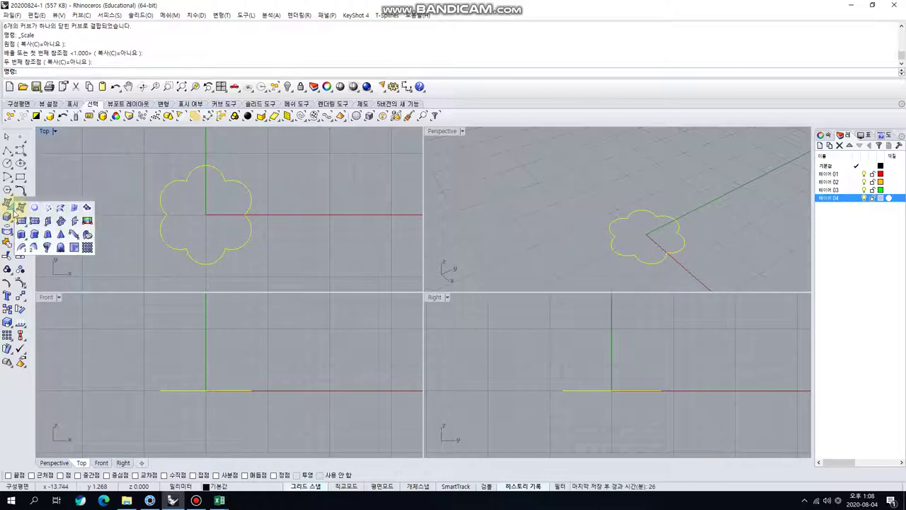
left_click(22, 236)
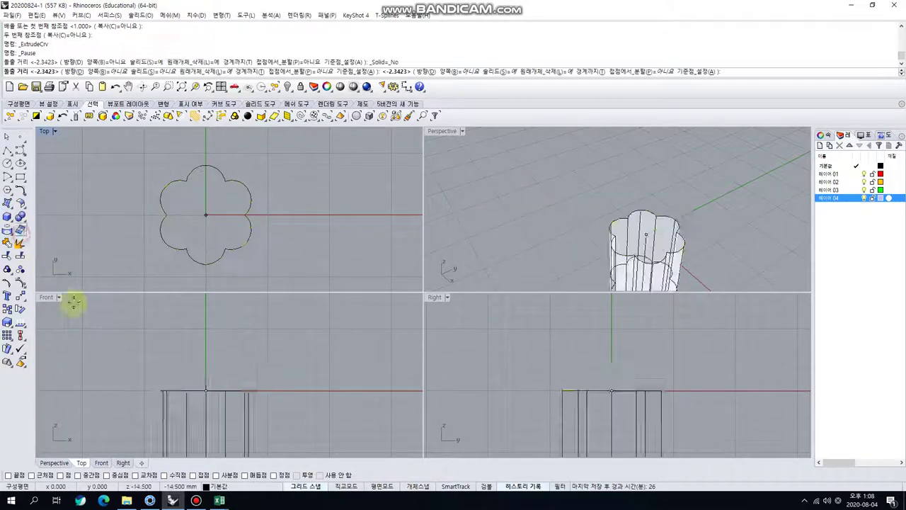
left_click(153, 367)
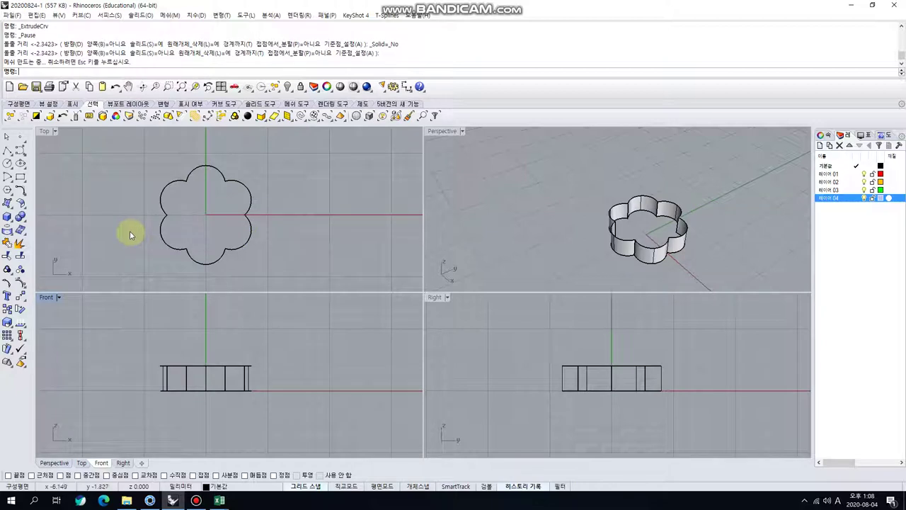
key("ctrl+z")
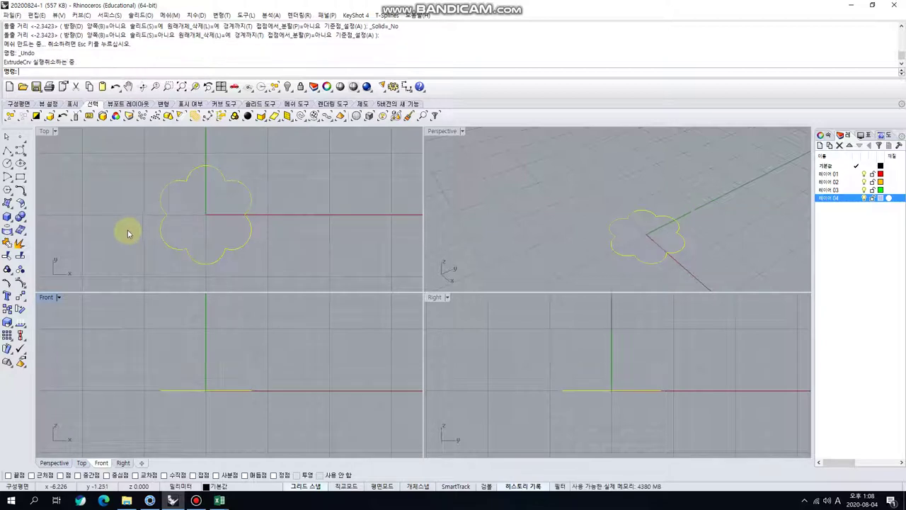
Extrude the flower curve 2 mm upward with the Solid option set to Yes
left_click(10, 205)
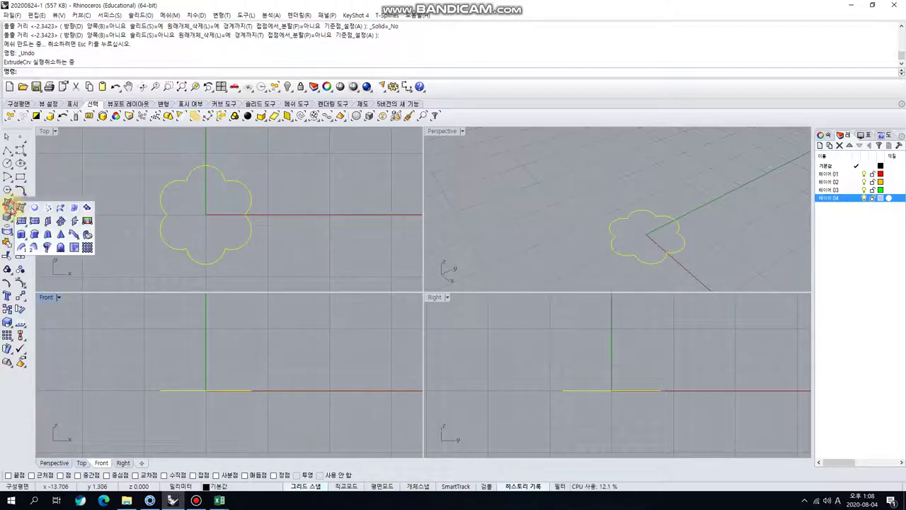
left_click(22, 236)
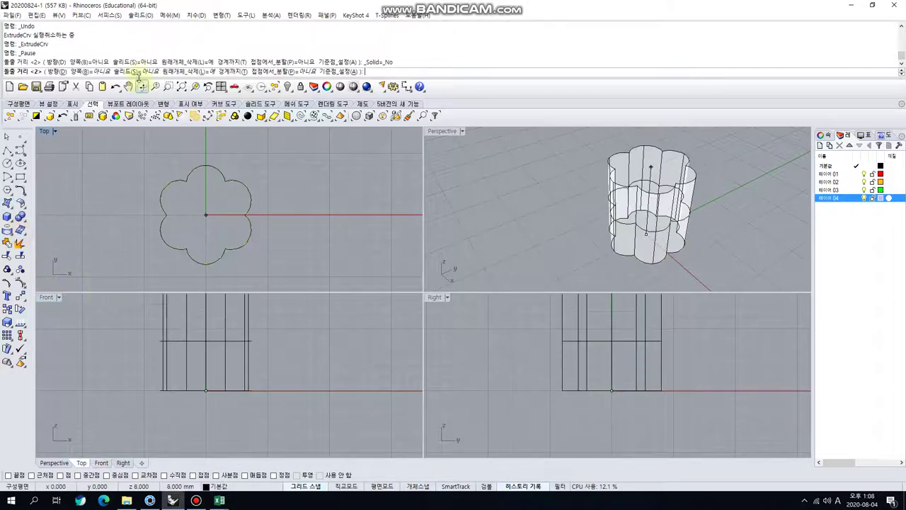
left_click(137, 72)
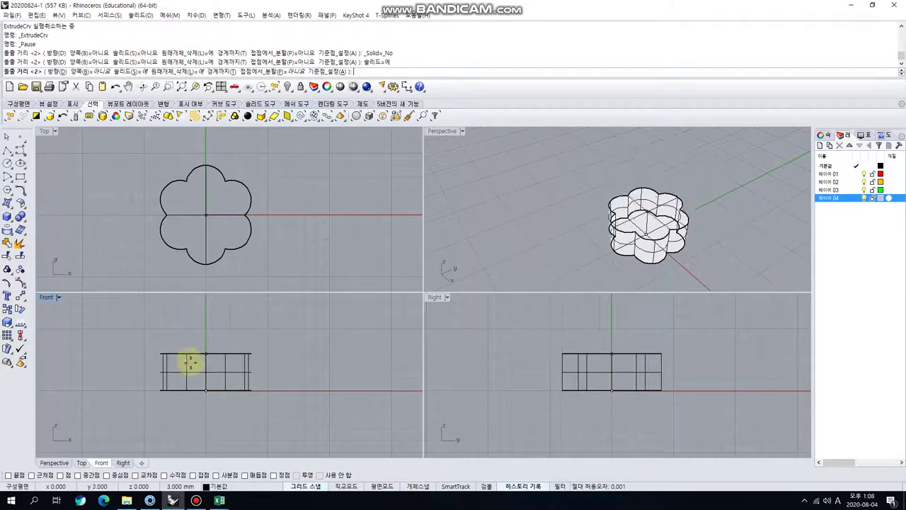
left_click(191, 369)
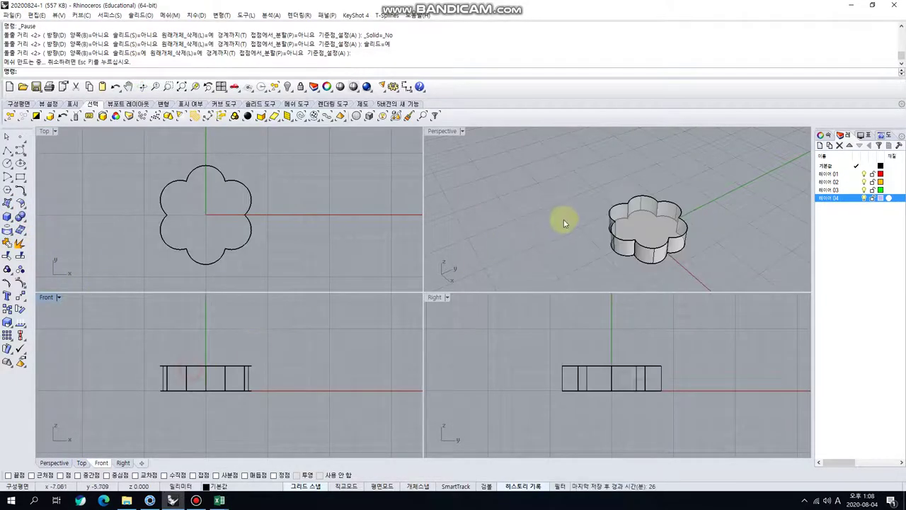
Fillet the six upper petal edges of the flower solid with a 0.3 mm radius
mouse_move(565, 218)
right_mouse_down()
mouse_move(531, 188)
mouse_move(532, 206)
right_mouse_up()
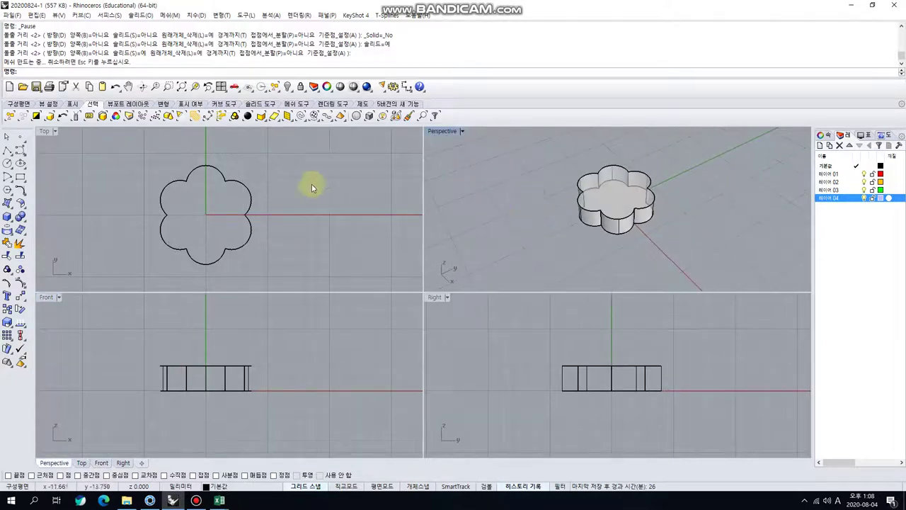
left_click(22, 221)
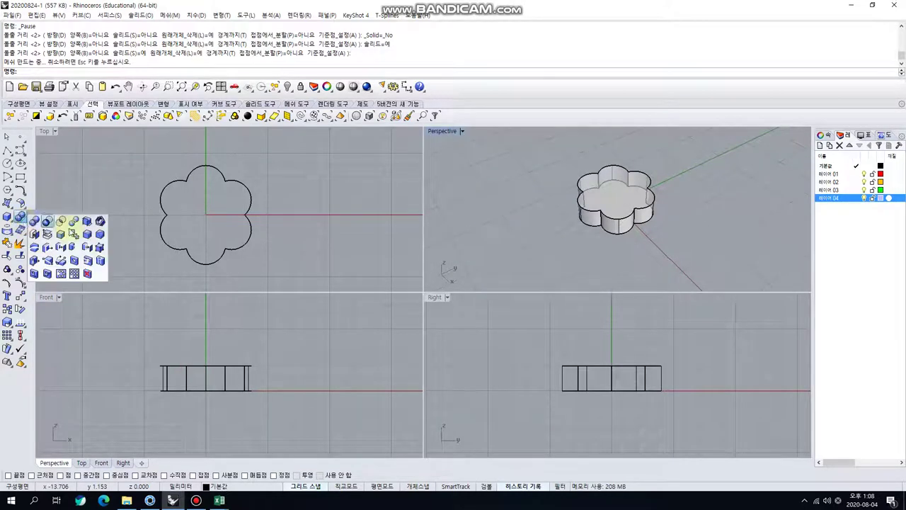
left_click(83, 234)
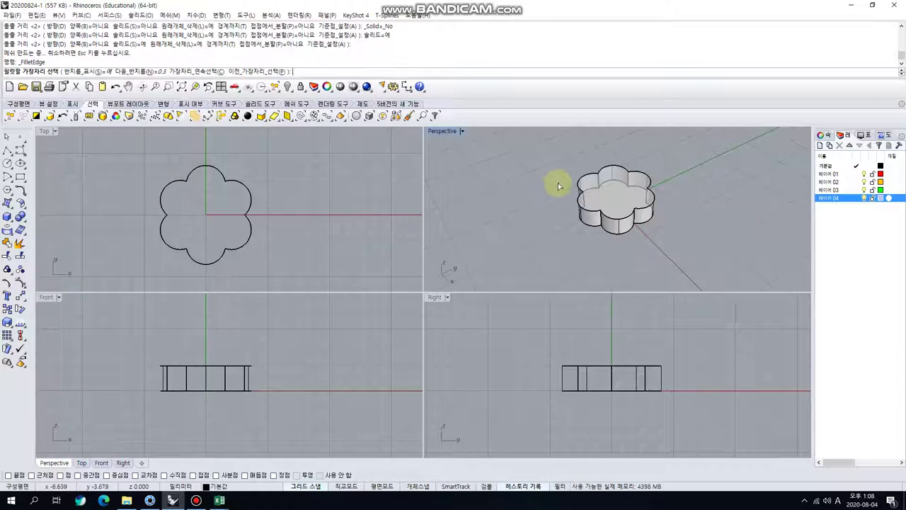
left_click(588, 177)
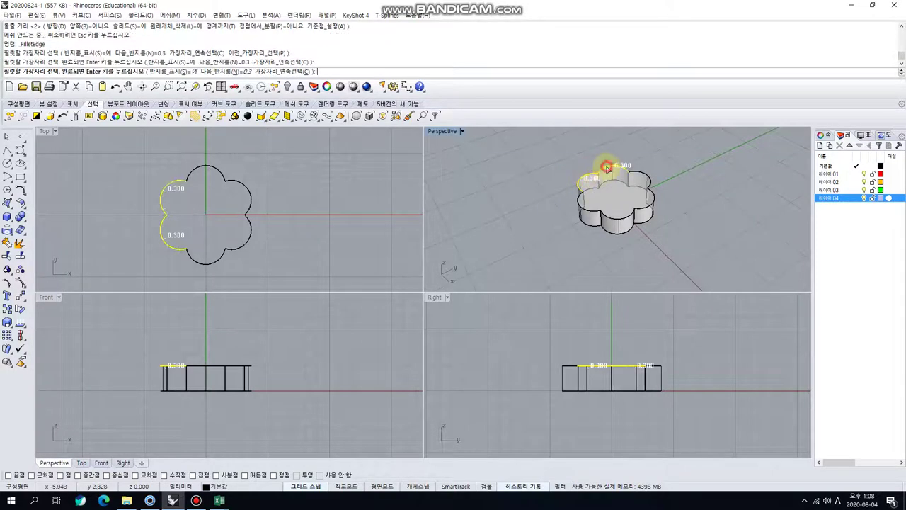
left_click(608, 172)
left_click(639, 174)
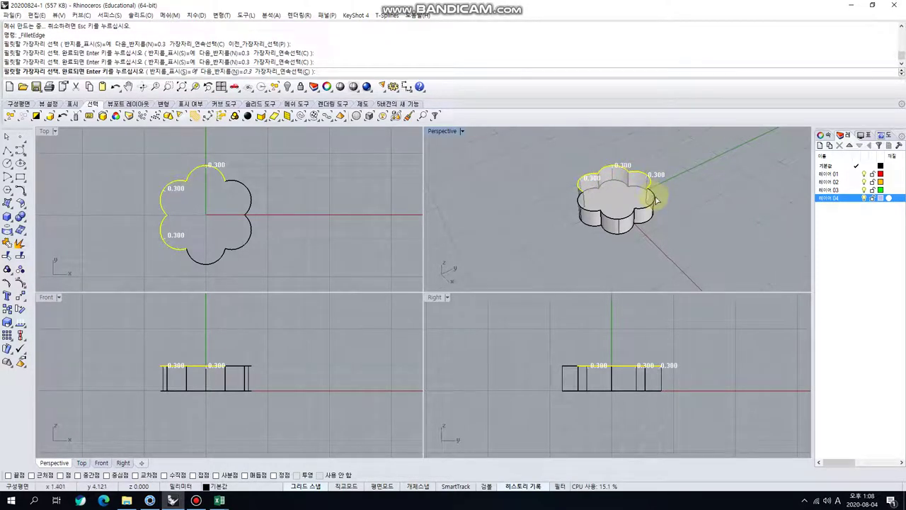
left_click(649, 202)
left_click(619, 219)
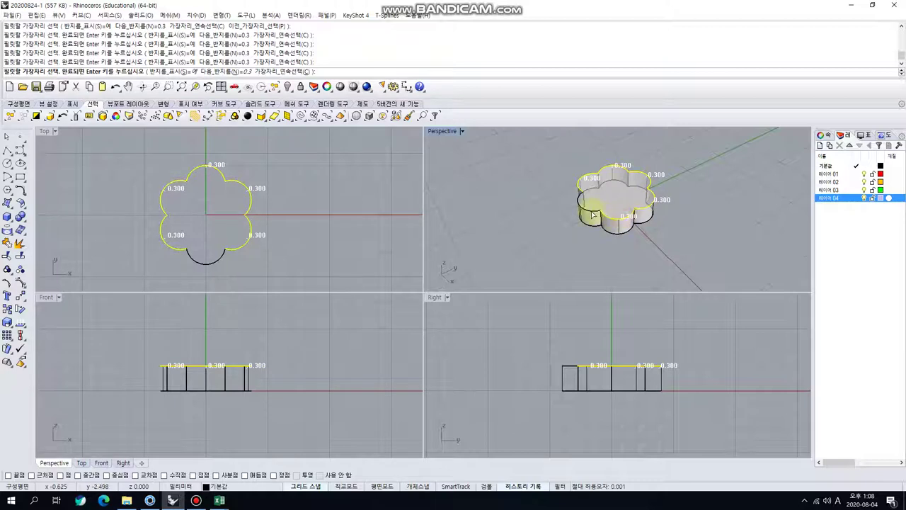
left_click(594, 215)
right_click(542, 191)
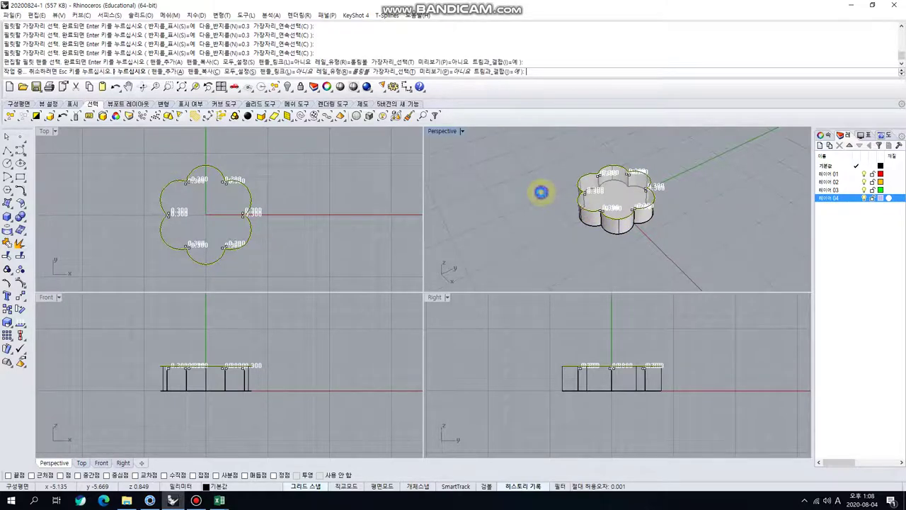
Create a solid cylinder 0.7 mm in diameter, centred at the origin and extending straight down below the flower as a post
scroll(585, 190, "up", 3)
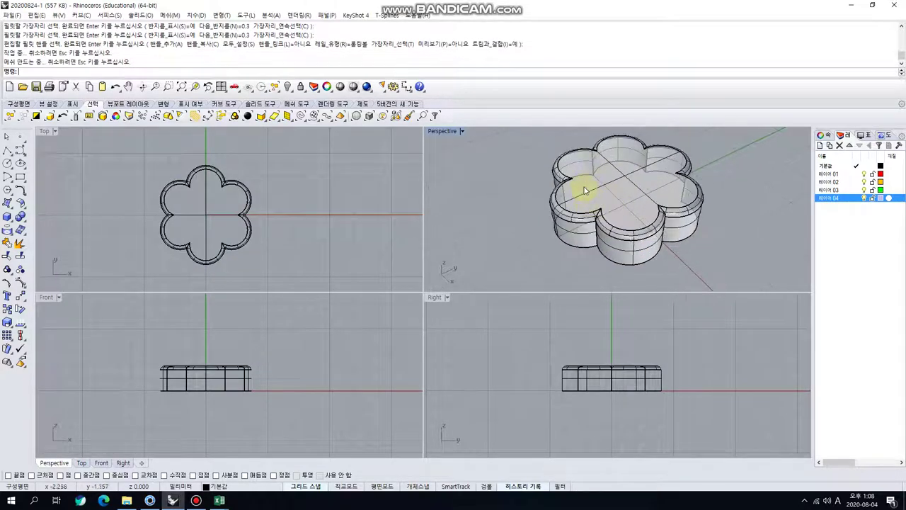
right_click_drag(585, 190, 607, 222)
mouse_move(536, 188)
right_mouse_down("shift")
mouse_move(538, 201)
mouse_move(495, 188)
mouse_move(502, 203)
mouse_move(552, 183)
mouse_move(530, 187)
mouse_move(530, 178)
right_mouse_up("shift")
left_click(105, 169)
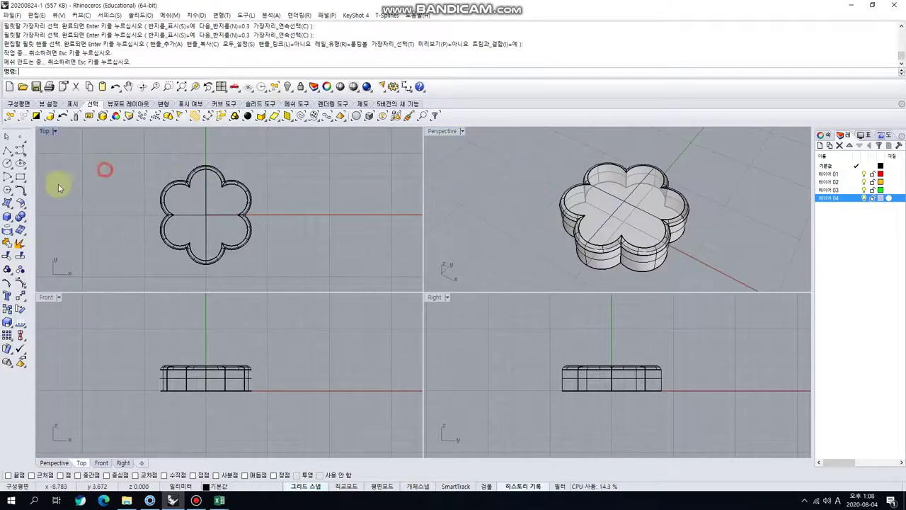
left_click(10, 219)
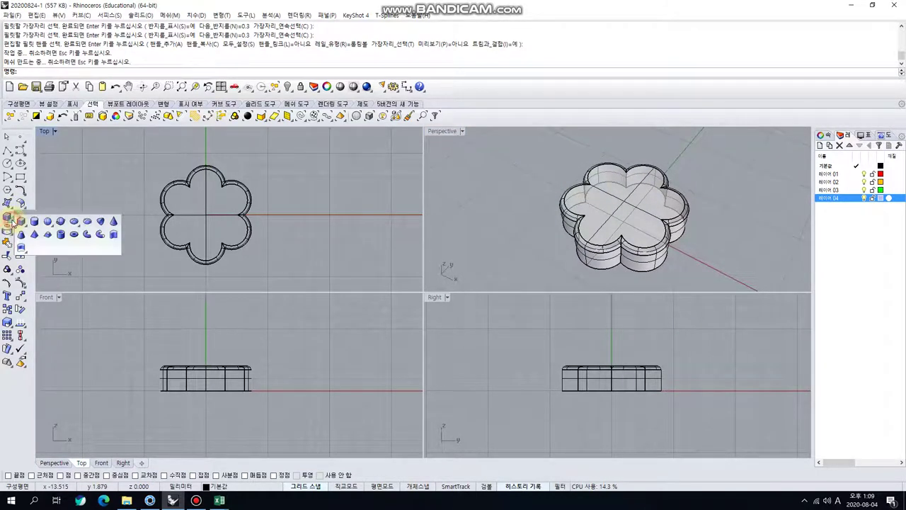
left_click(33, 222)
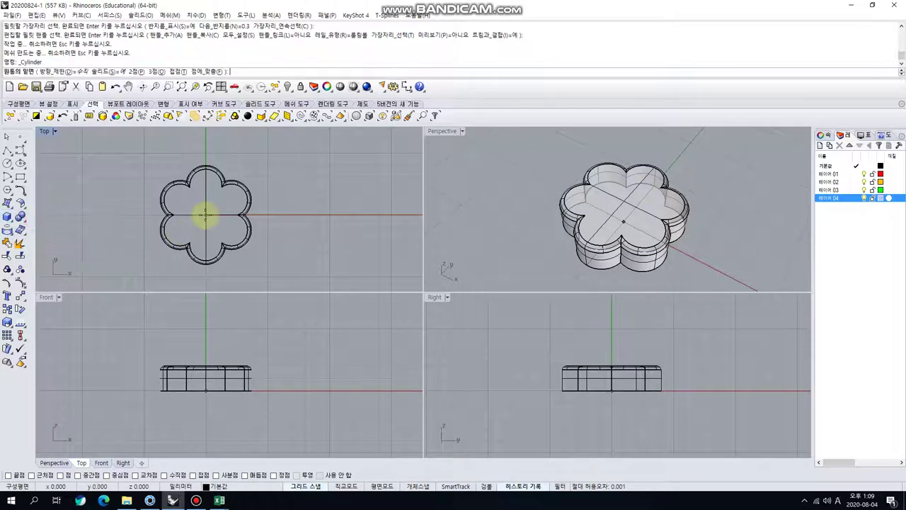
left_click(205, 214)
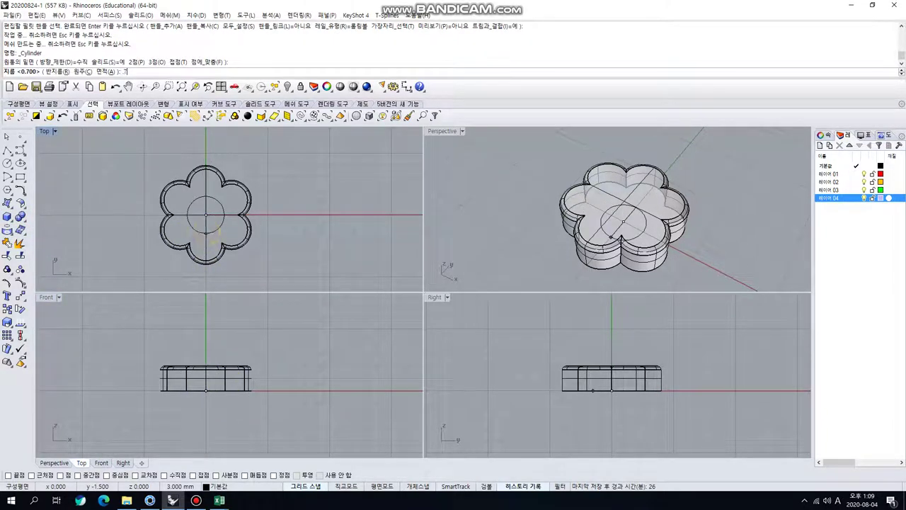
key("Return")
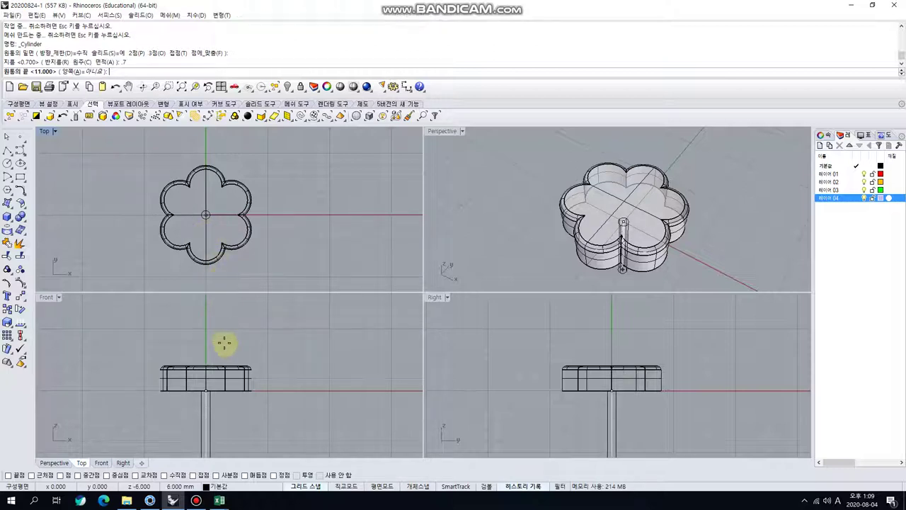
right_click_drag(211, 411, 221, 358)
scroll(221, 358, "down", 5)
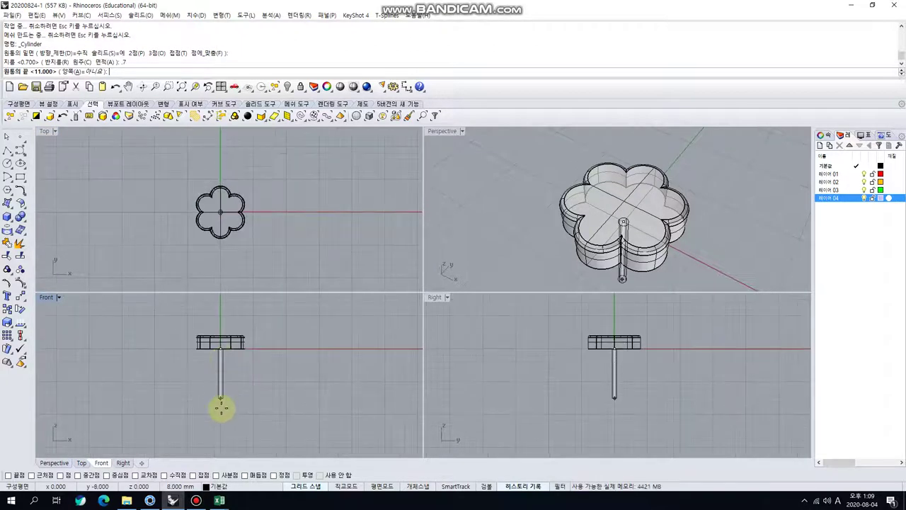
left_click(222, 417)
Move the cylinder slightly upward so that its upper end sits inside the base of the flower solid
scroll(218, 358, "up", 4)
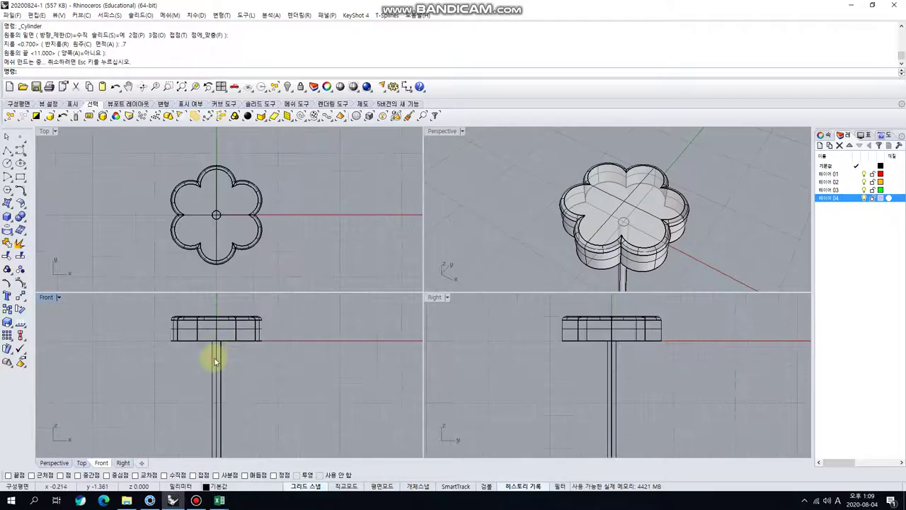
left_click(215, 358)
left_click_drag(216, 358, 216, 344)
left_click(172, 265)
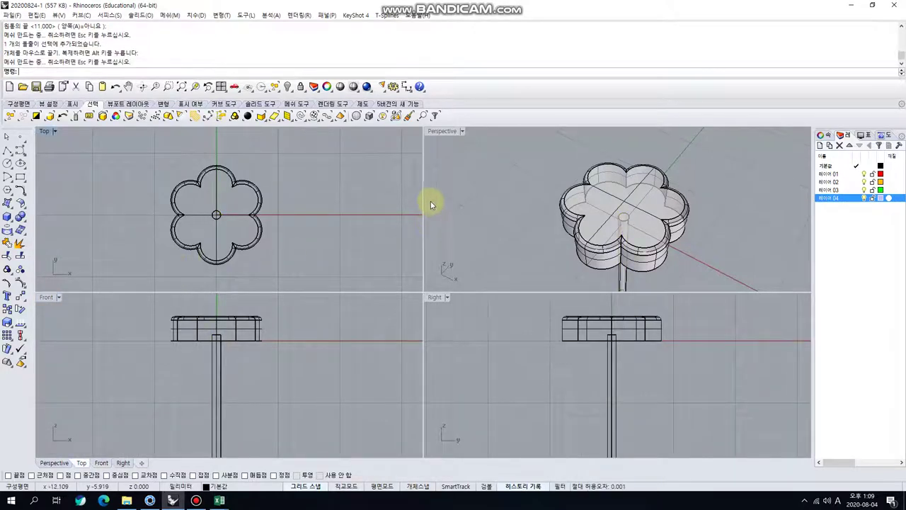
right_click_drag(127, 180, 144, 177)
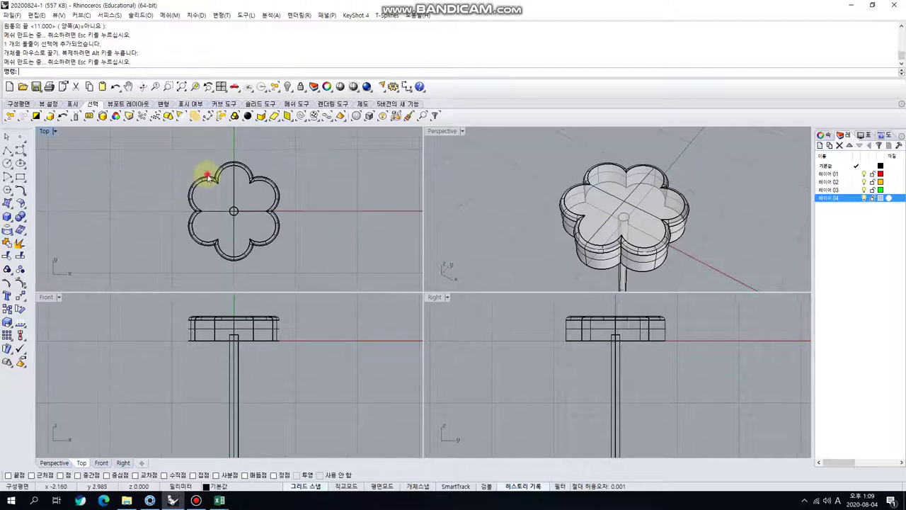
left_click(201, 177)
left_click(155, 174)
right_click_drag(142, 172, 121, 175)
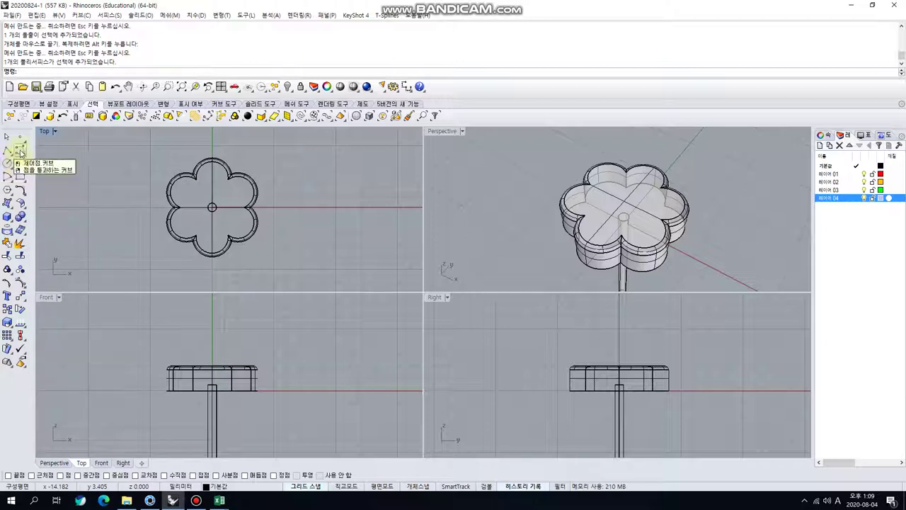
Draw a circle about 2 mm in diameter centred at x = 0, y = 2 mm, and move it slightly toward the origin
left_click(7, 163)
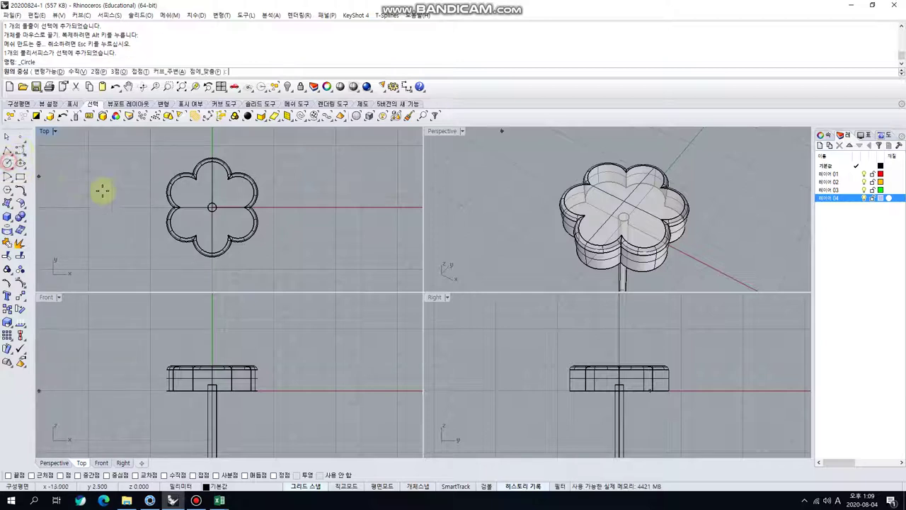
left_click(213, 182)
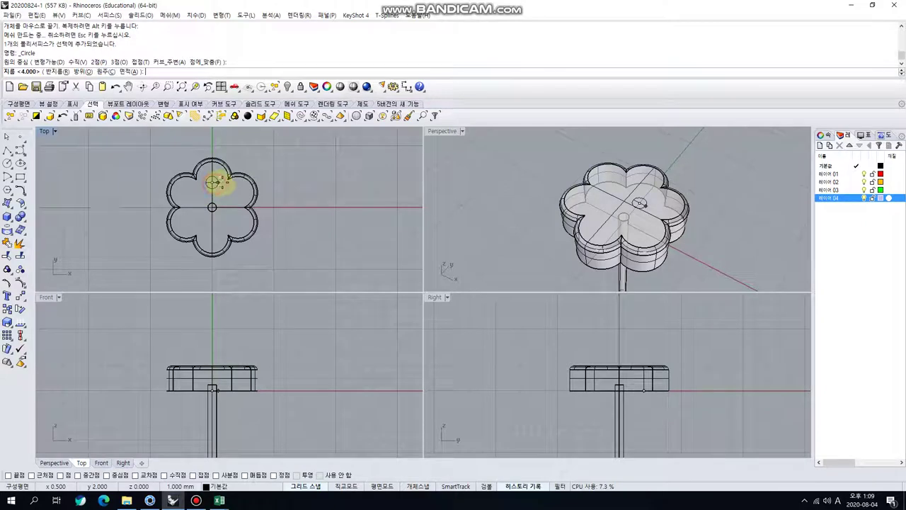
left_click(222, 183)
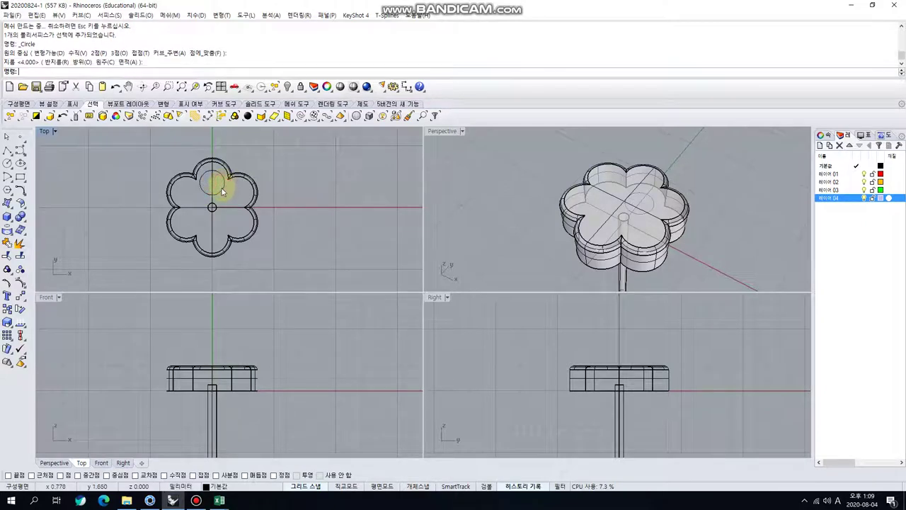
left_click(222, 192)
left_click_drag(223, 192, 221, 201)
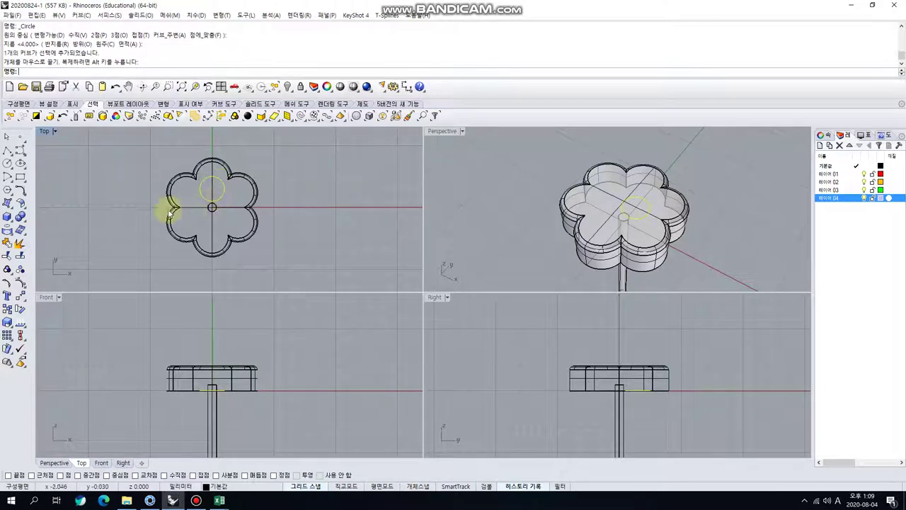
Polar-array the small circle around the origin with 6 items over 360 degrees
left_click(22, 299)
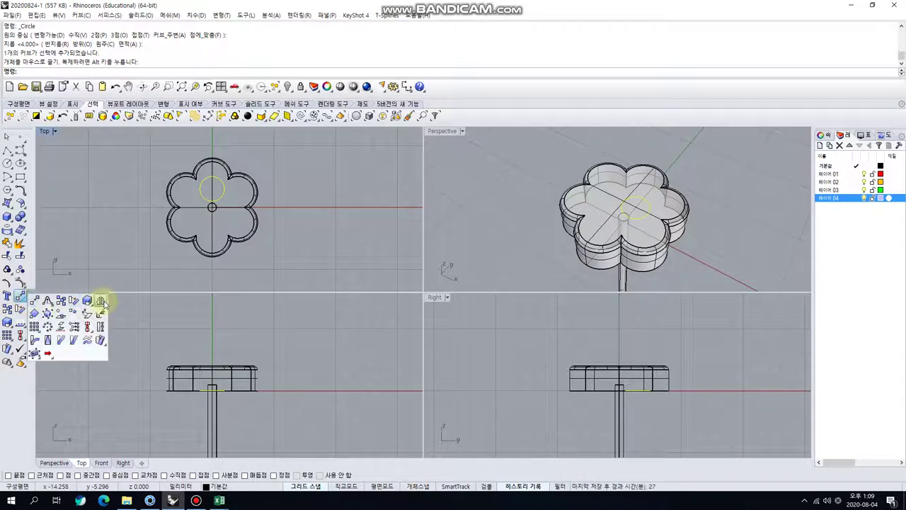
left_click(49, 327)
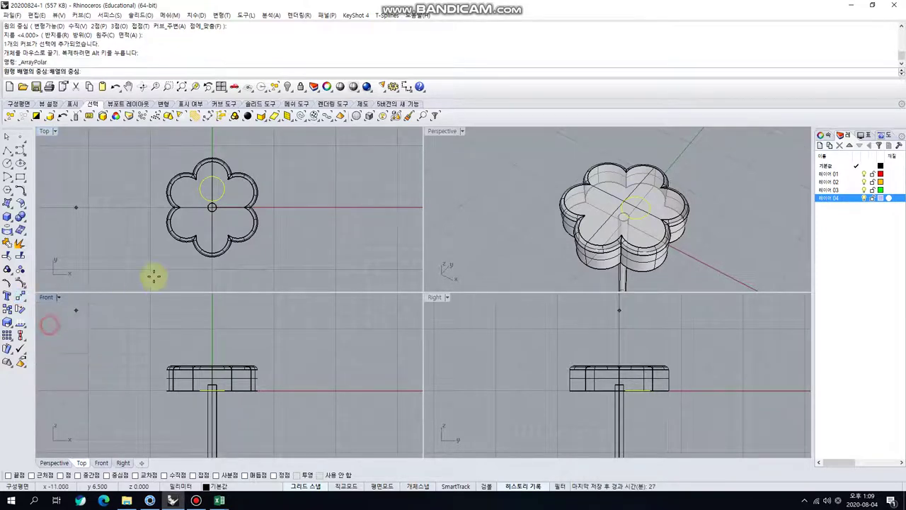
left_click(212, 207)
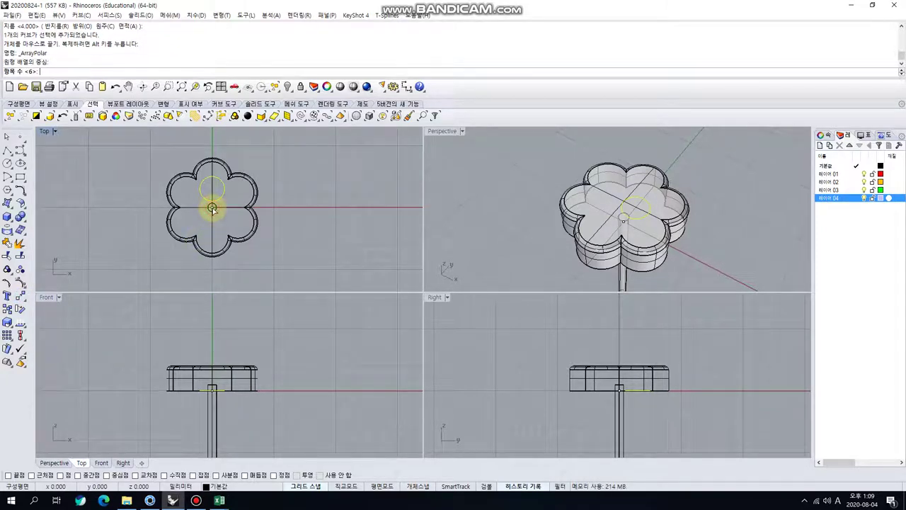
key("Return")
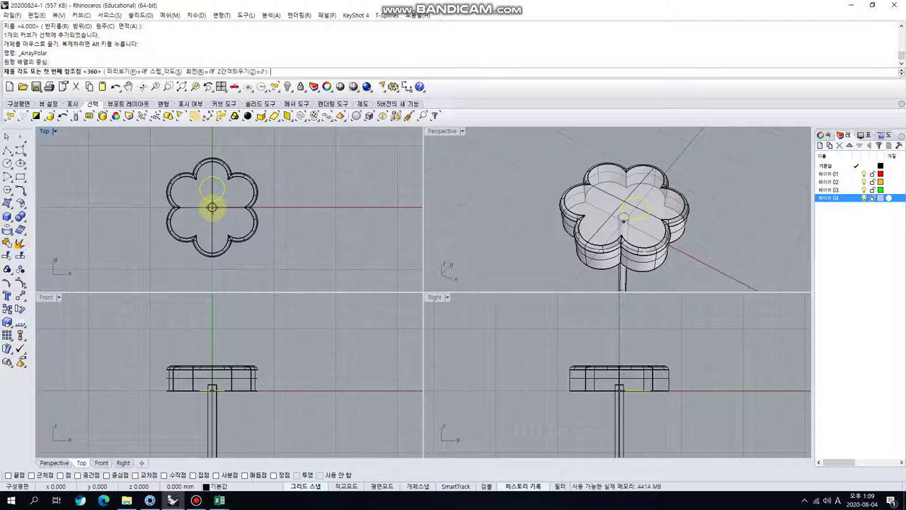
key("Return")
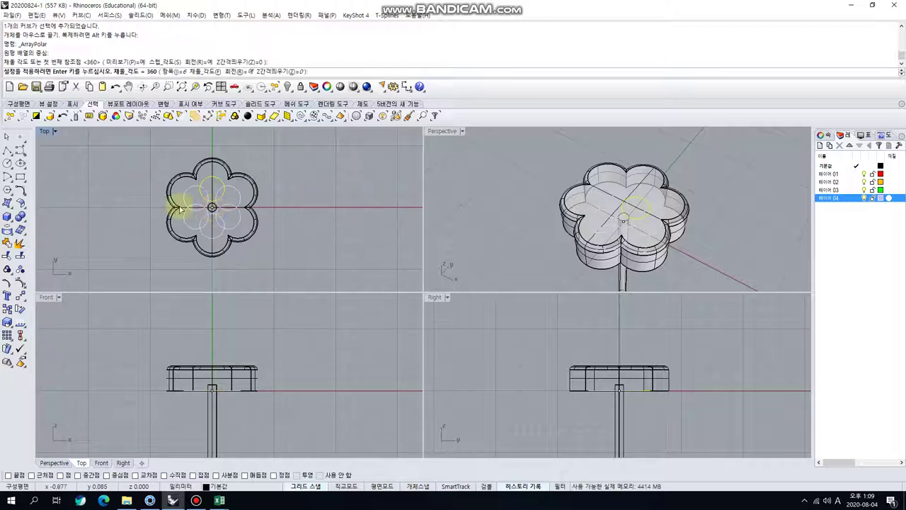
key("Return")
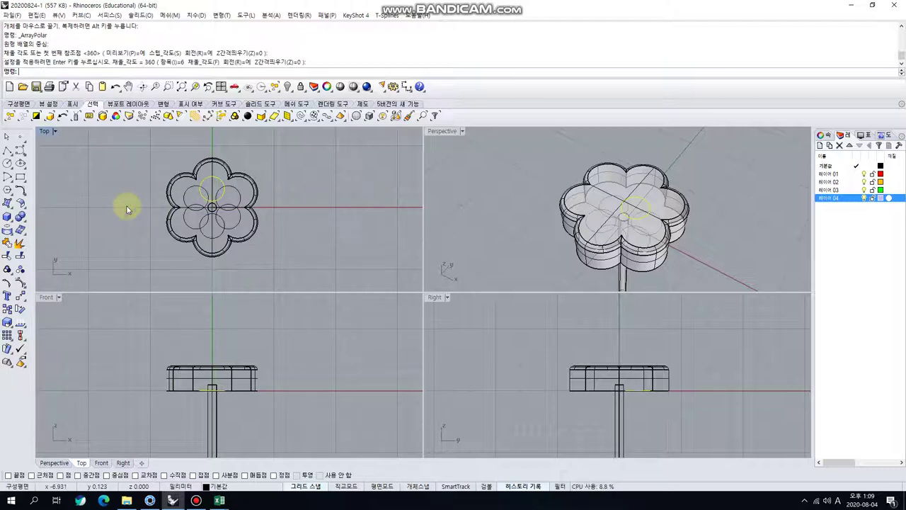
Trim away the overlapping arcs between neighbouring circles, using all six arrayed circles as cutting objects
left_click(204, 195)
left_click(199, 212, "shift")
left_click(204, 218, "shift")
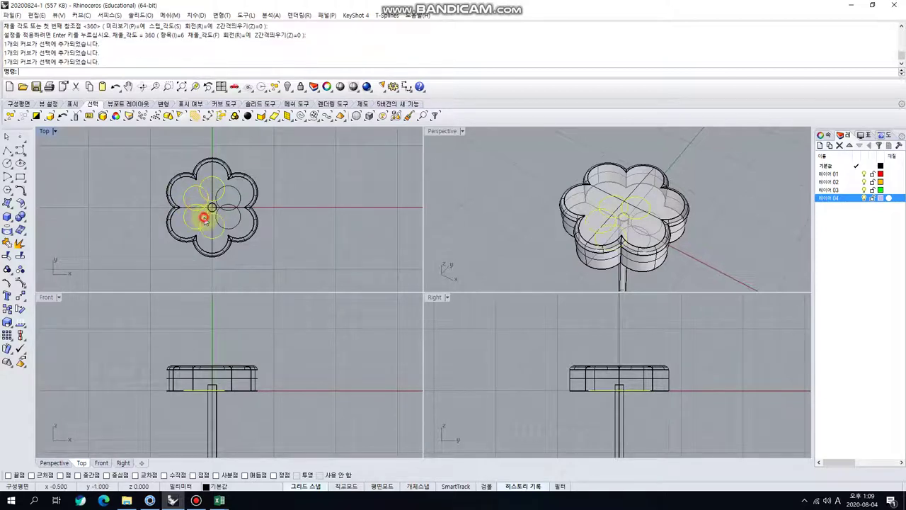
left_click(230, 206, "shift")
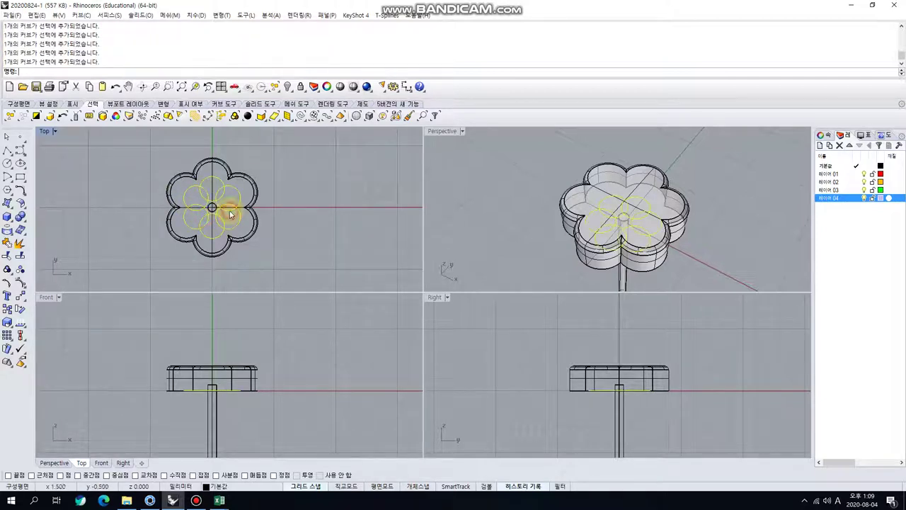
left_click(7, 257)
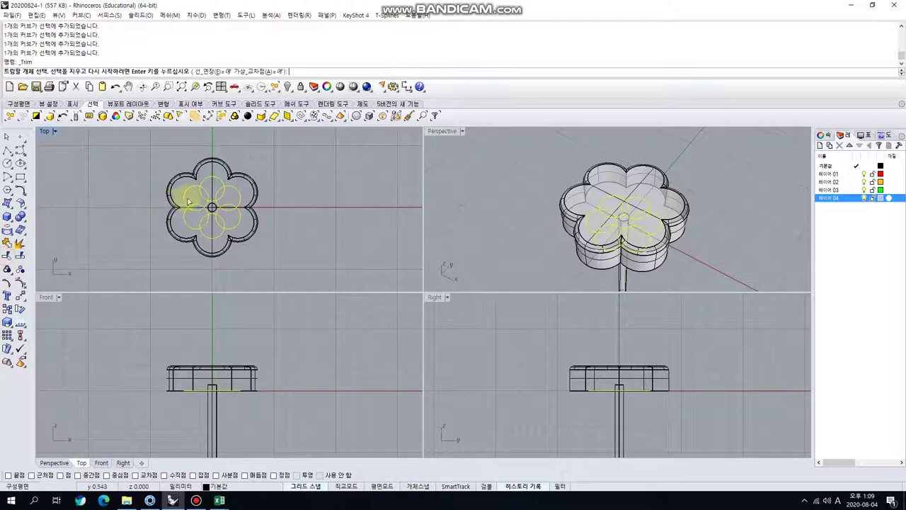
scroll(206, 202, "up", 3)
key("Return")
left_click(208, 200)
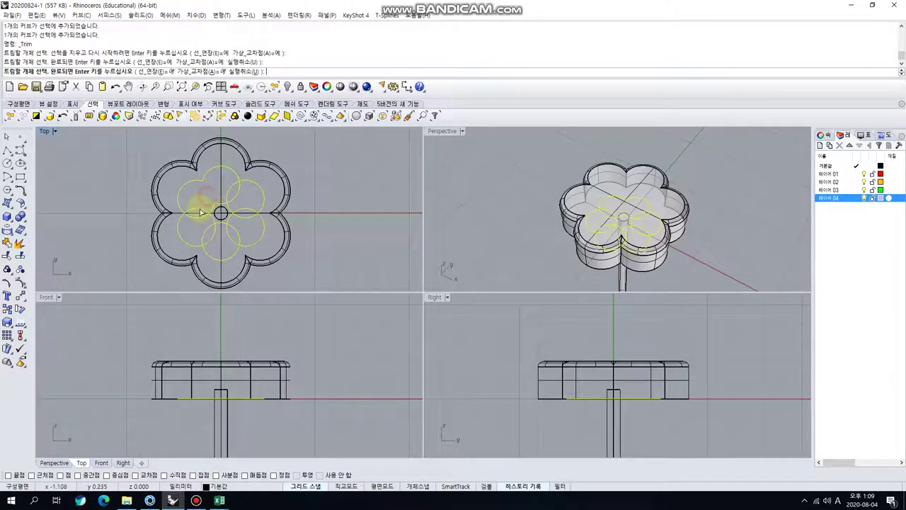
left_click(202, 209)
left_click(202, 218)
left_click(205, 227)
left_click(219, 228)
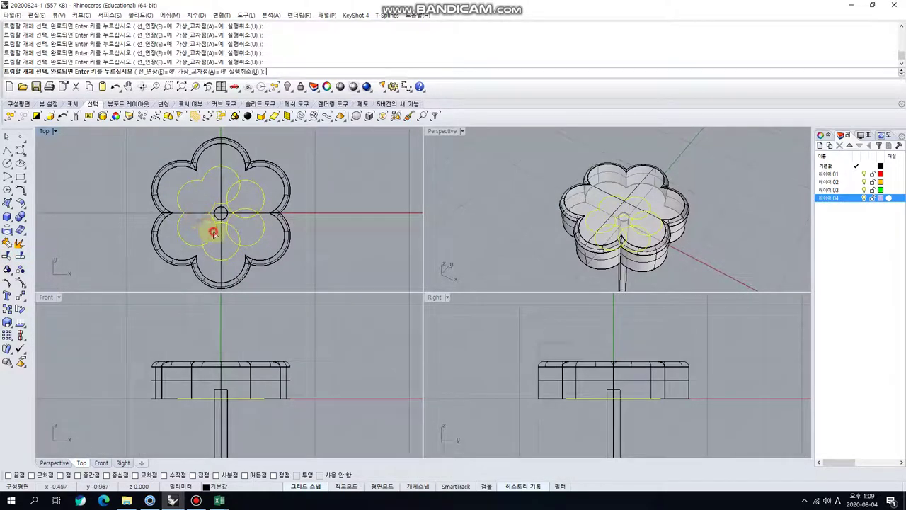
left_click(234, 233)
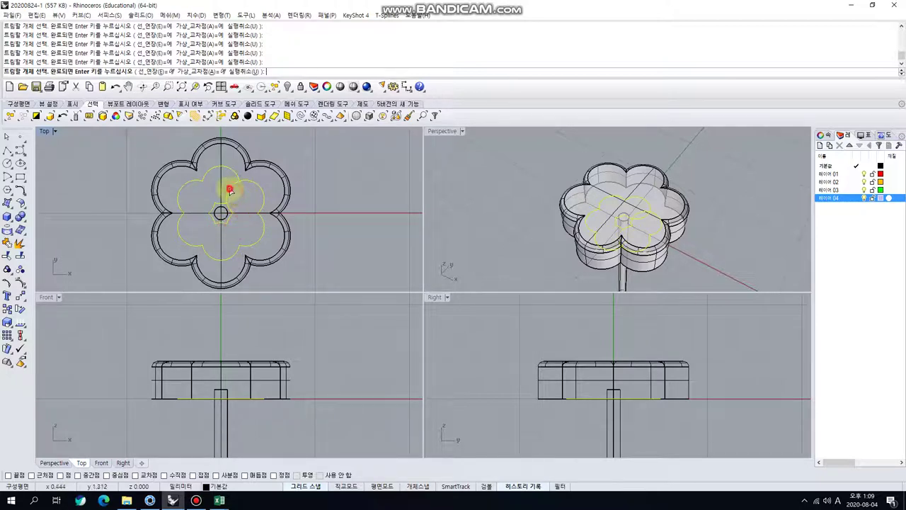
Trim the leftover short arcs around the post so that only the outer six-petal outline remains
left_click(214, 208)
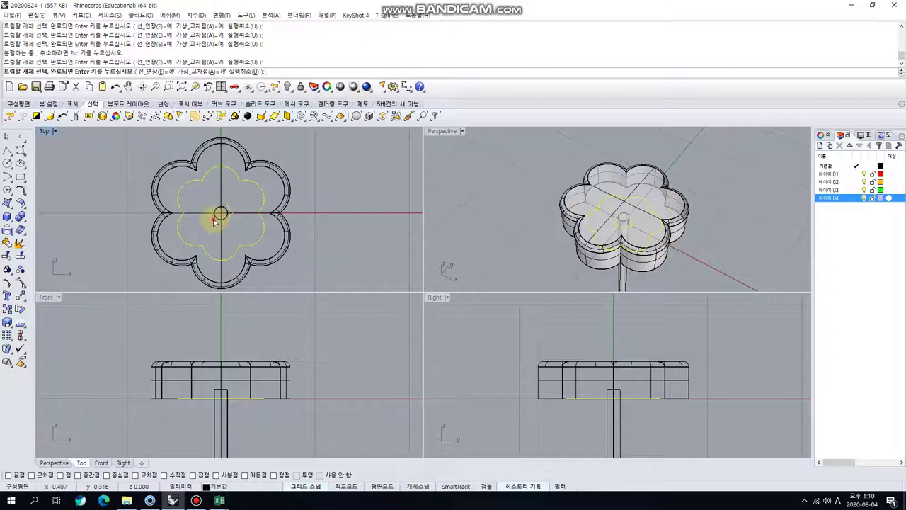
left_click(216, 218)
left_click(228, 214)
left_click(228, 213)
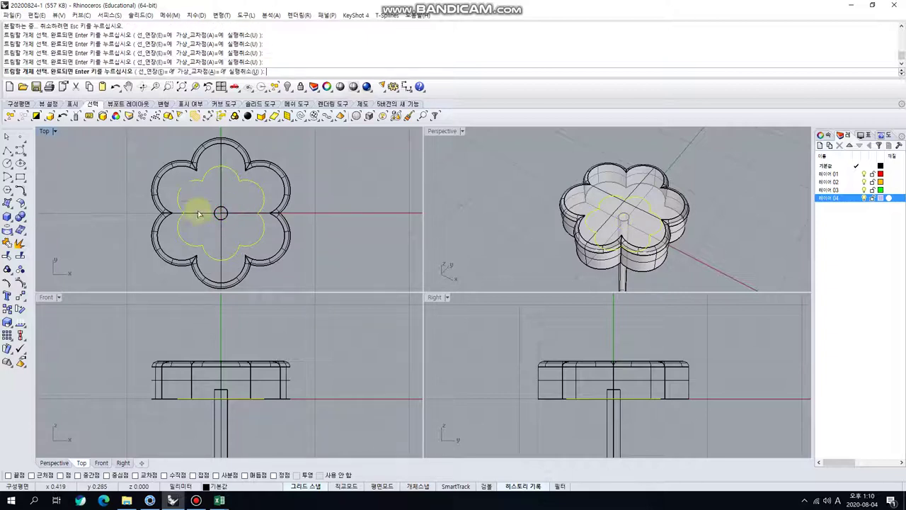
Join the six trimmed arcs into one closed curve and move it vertically to just above the flower solid
left_click(7, 242)
left_click(82, 188)
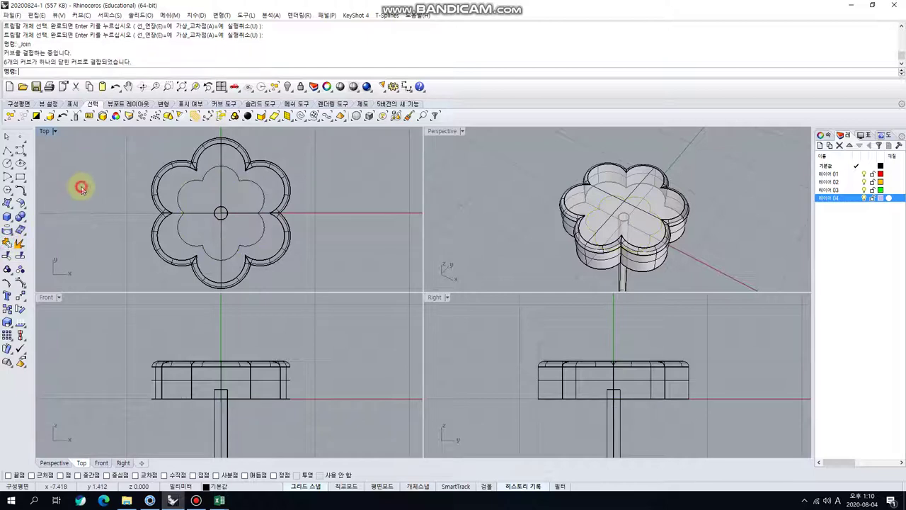
left_click(182, 198)
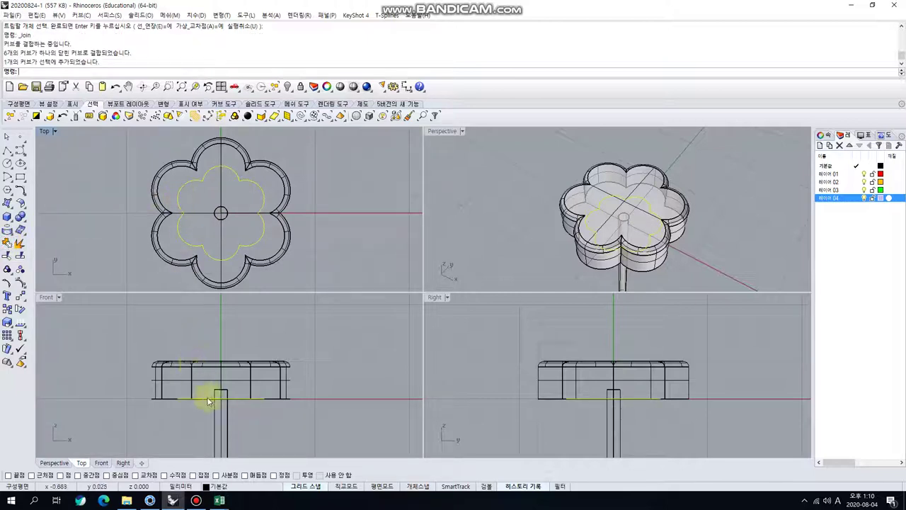
left_click_drag(202, 398, 202, 333)
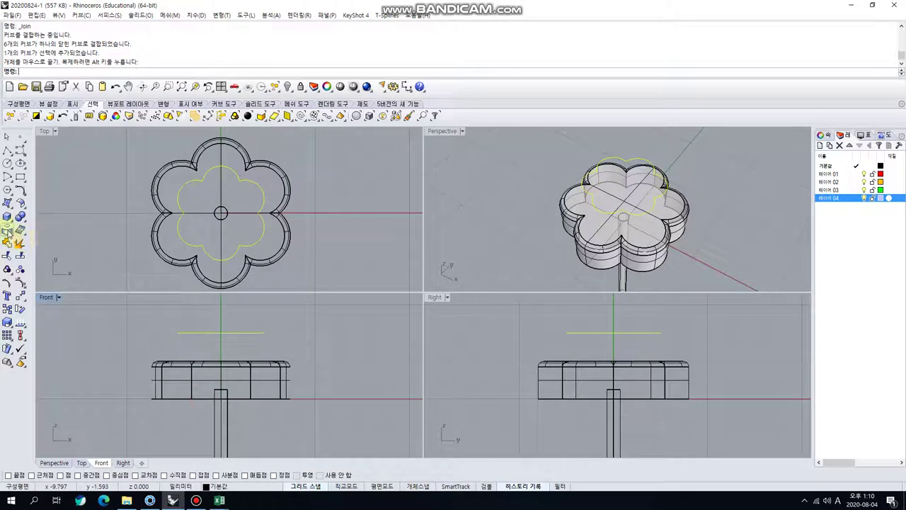
left_click(76, 155)
left_click(174, 196)
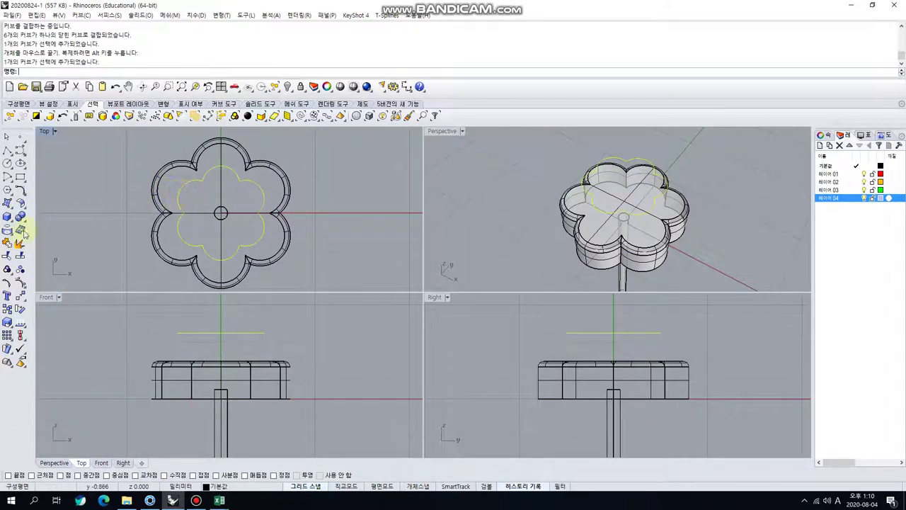
left_click(188, 168)
key("ctrl+j")
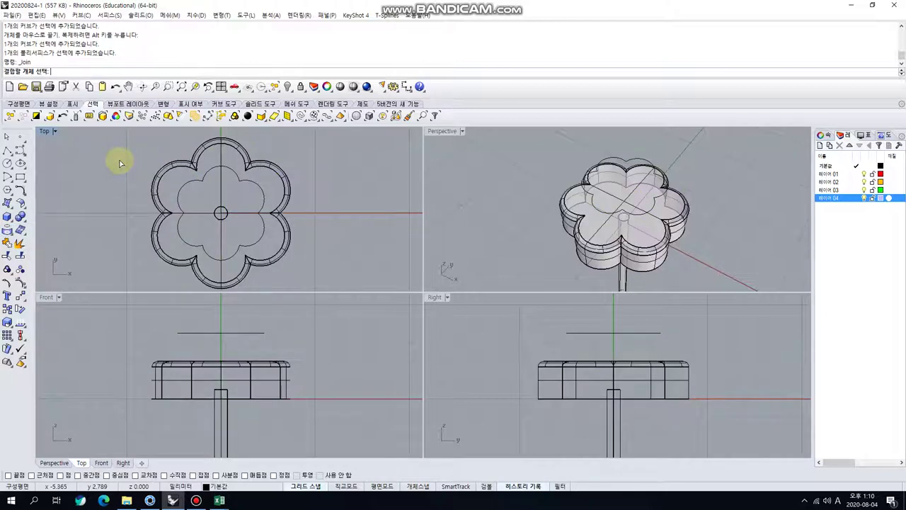
left_click(5, 138)
Project the raised inner flower outline onto the flower solid from the Top view
left_click(178, 187)
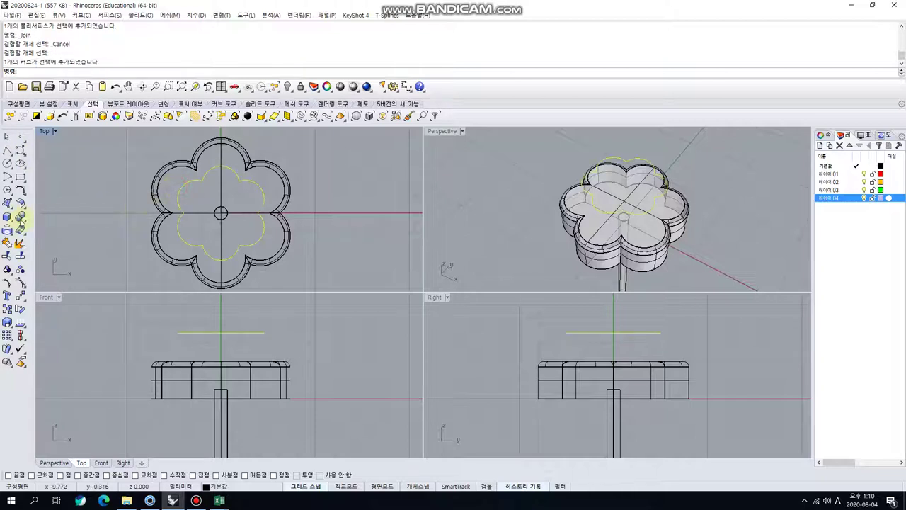
left_click(14, 237)
left_click(21, 234)
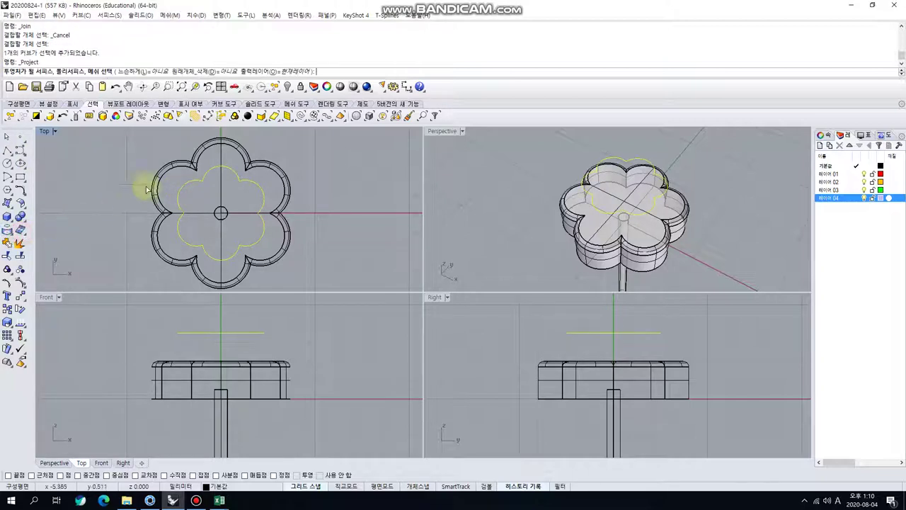
left_click(182, 172)
left_click(127, 165)
right_click(127, 165)
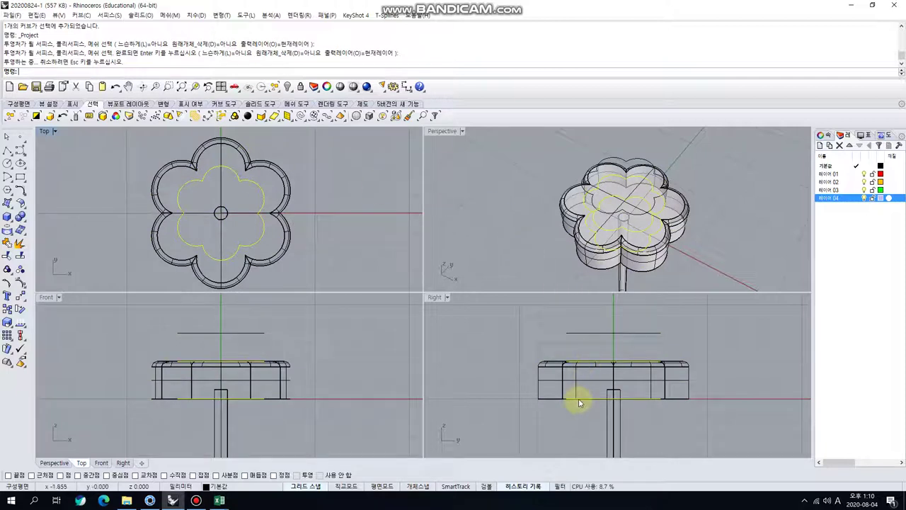
Delete the projected curve on the solid's underside and the original outline floating above it, keeping the curve on the upper face
left_click(583, 366, "ctrl")
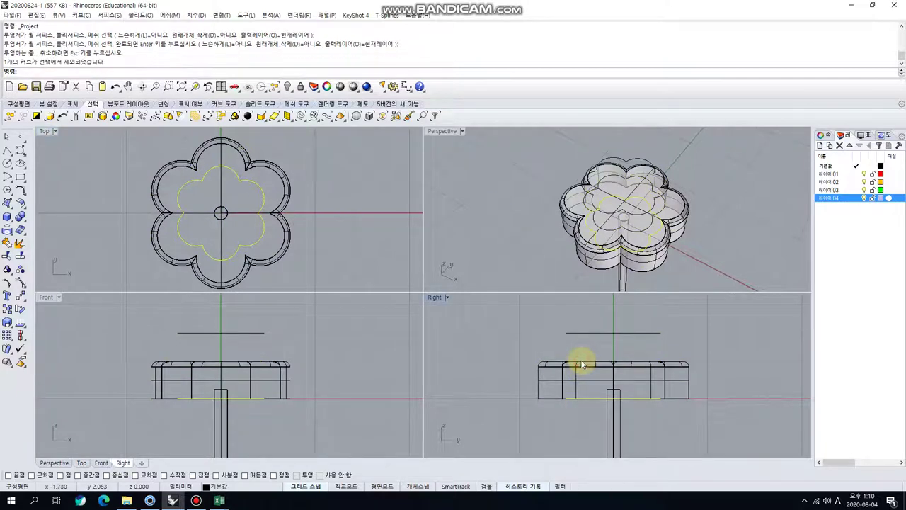
key("Delete")
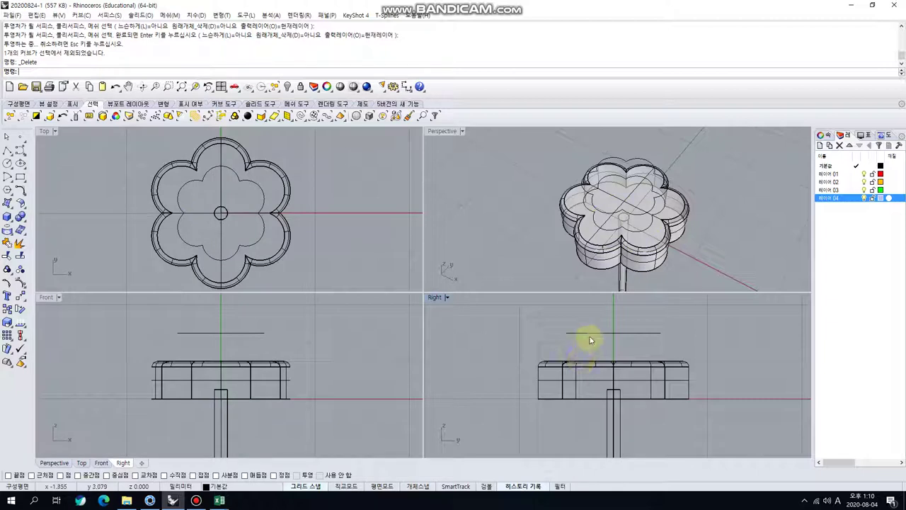
left_click(589, 332)
key("Delete")
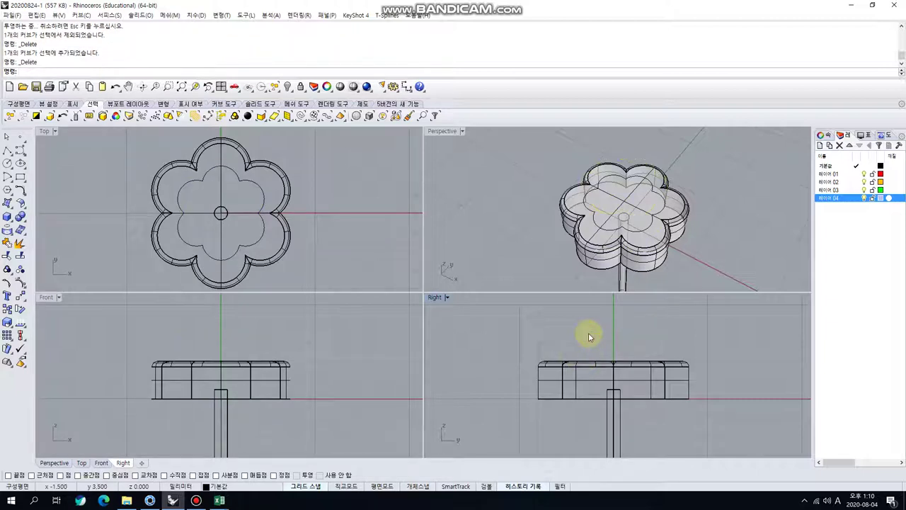
Split the flower solid with the projected inner flower curve on its upper face
right_click_drag(543, 226, 616, 209)
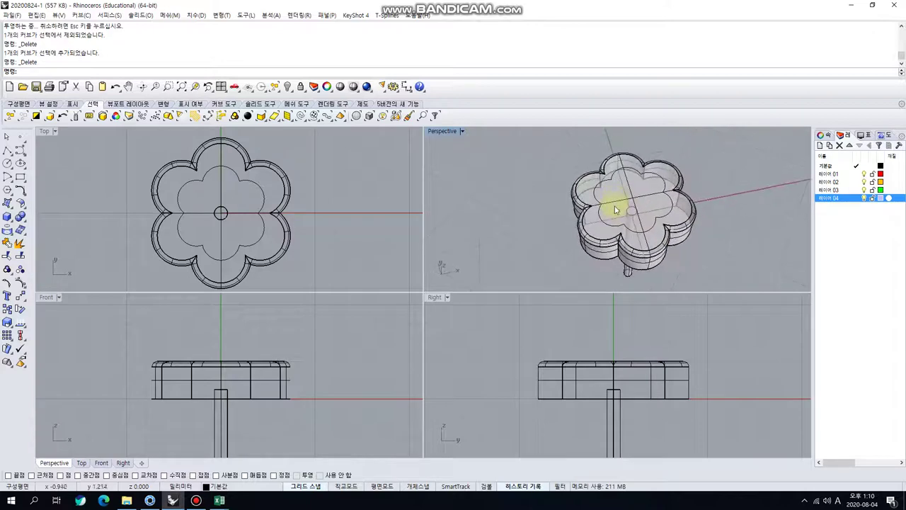
left_click(614, 228)
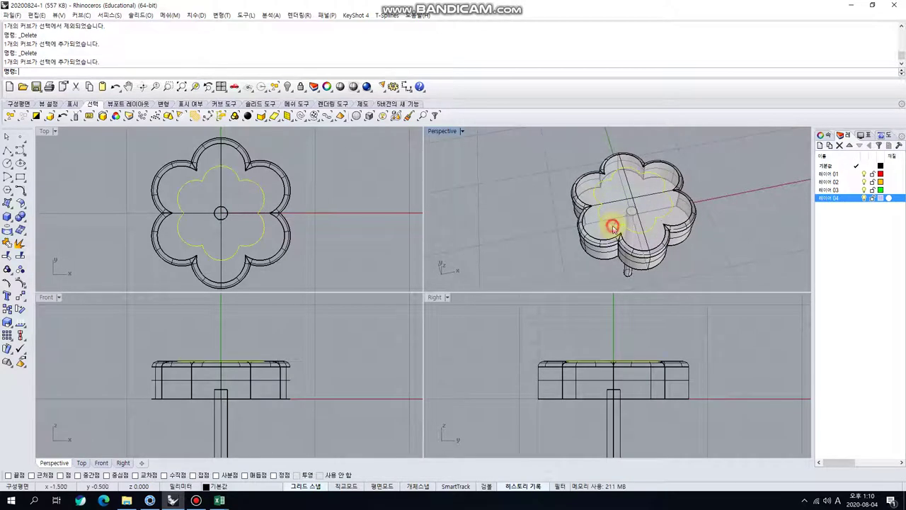
left_click(522, 200)
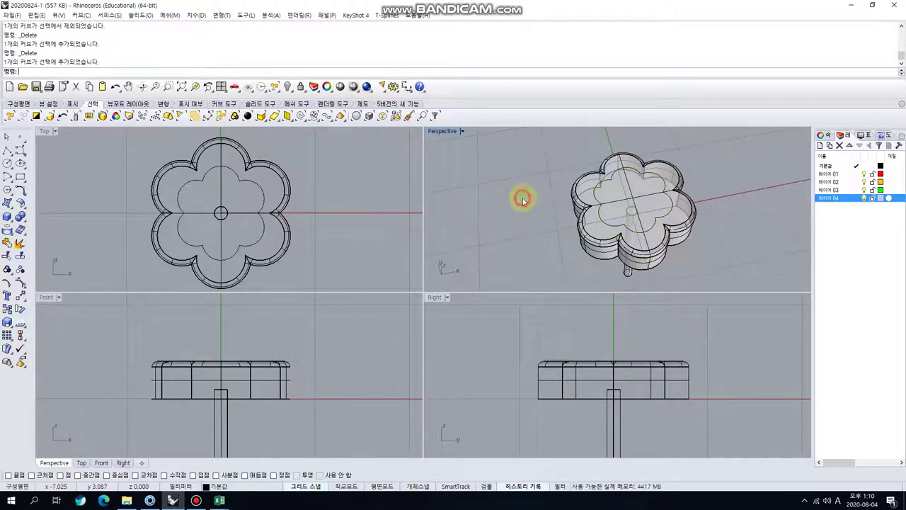
left_click(21, 256)
left_click(589, 237)
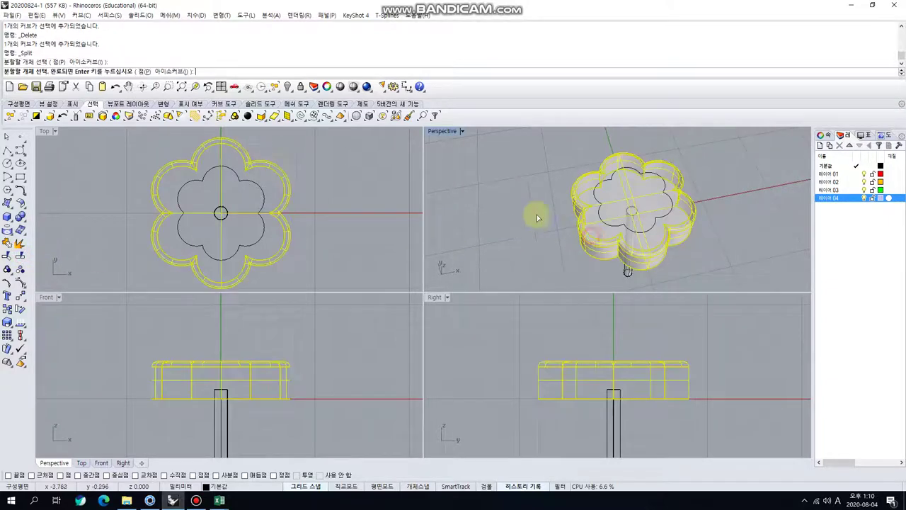
right_click(513, 205)
left_click(599, 200)
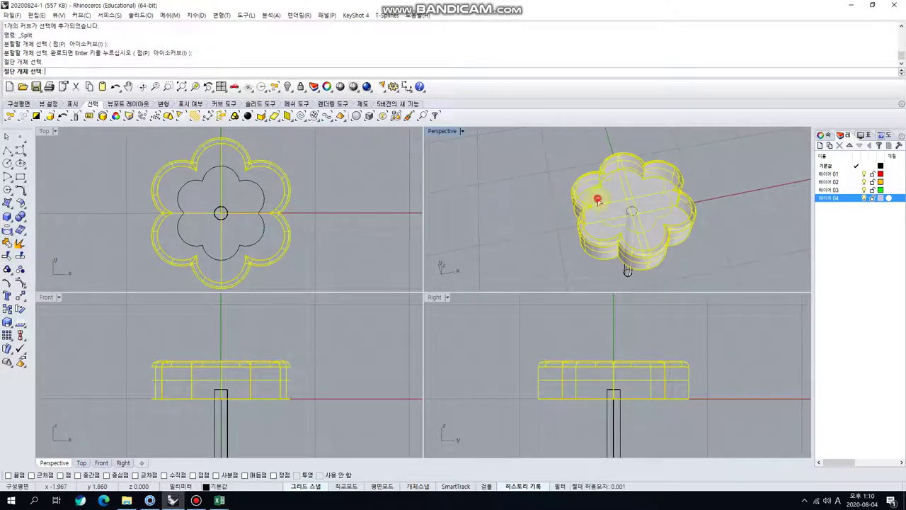
right_click(537, 189)
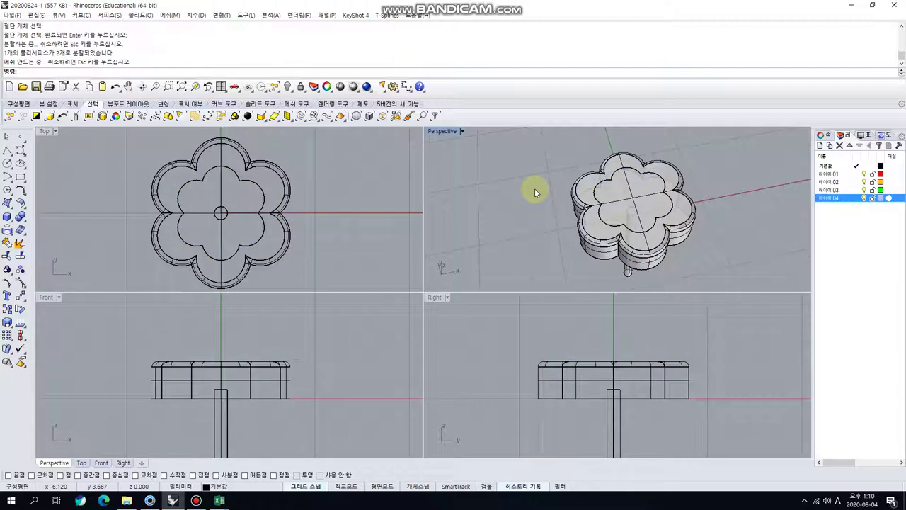
Move the split-off inner flower face straight down to about half the height of the flower solid
right_click_drag(534, 188, 559, 192)
left_click(605, 223)
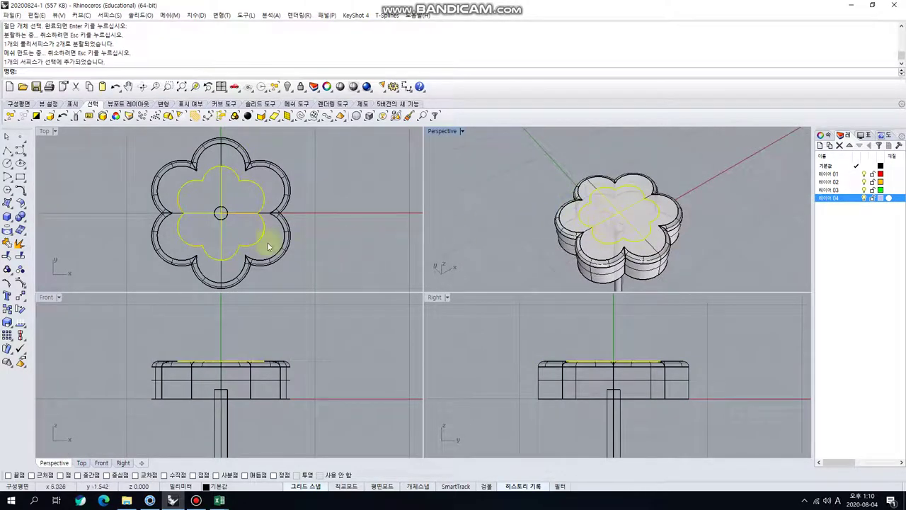
left_click(220, 365)
left_click_drag(220, 374, 221, 382)
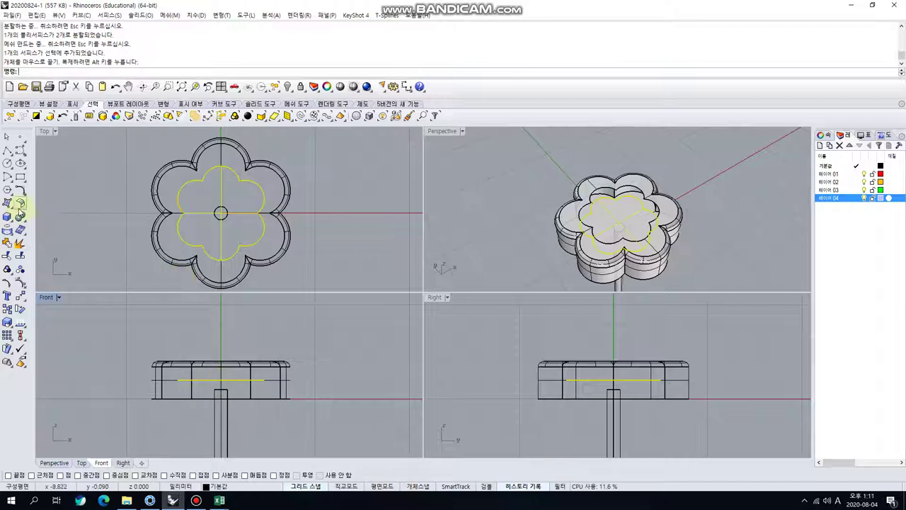
left_click(488, 212)
Try to loft between the flower-shaped opening's curve and the separate edge segments of the lowered inner face
scroll(559, 204, "up", 5)
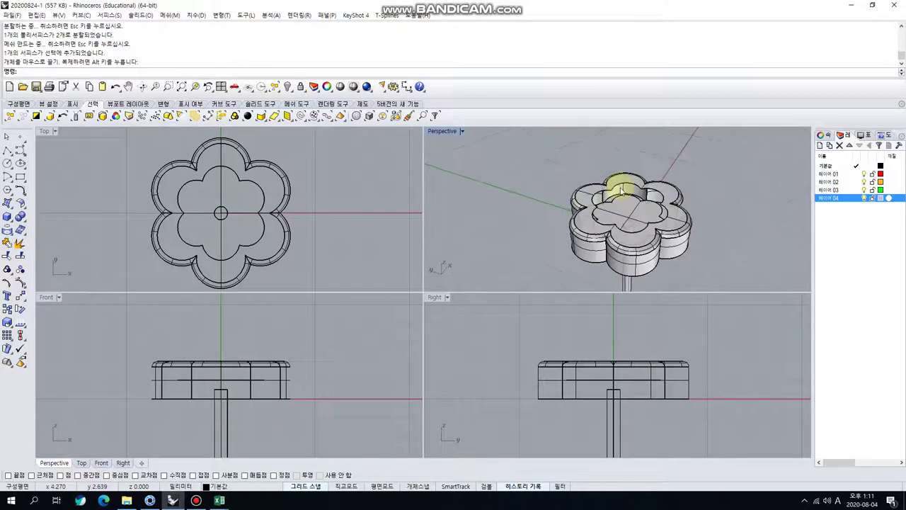
right_click_drag(601, 200, 545, 199)
left_click(10, 208)
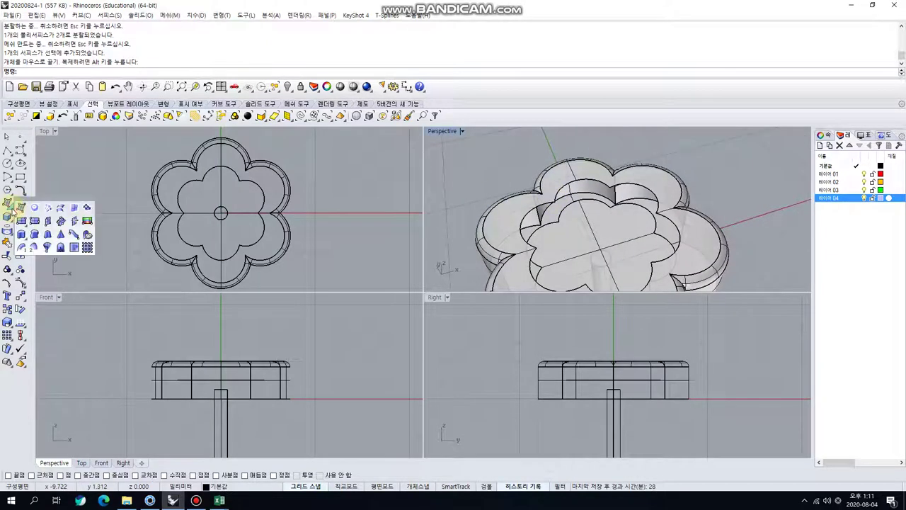
left_click(61, 205)
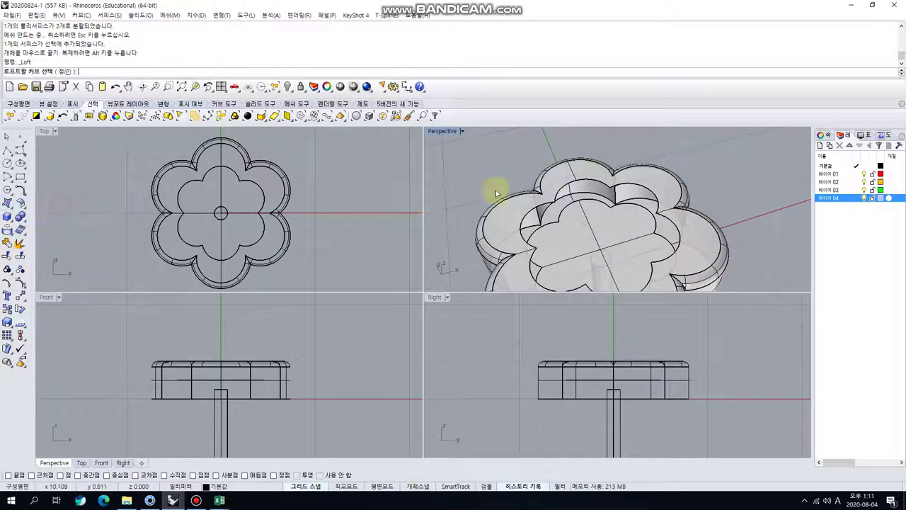
left_click(601, 185)
left_click(627, 207)
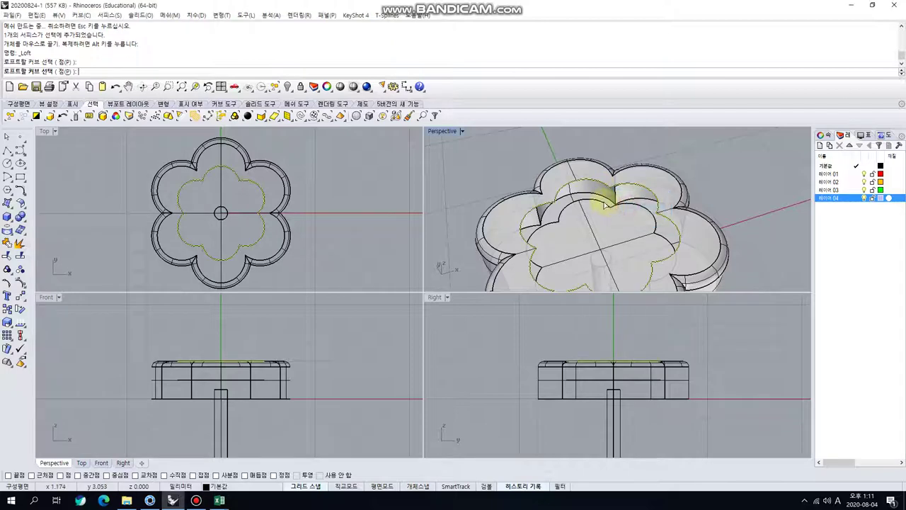
left_click(548, 225)
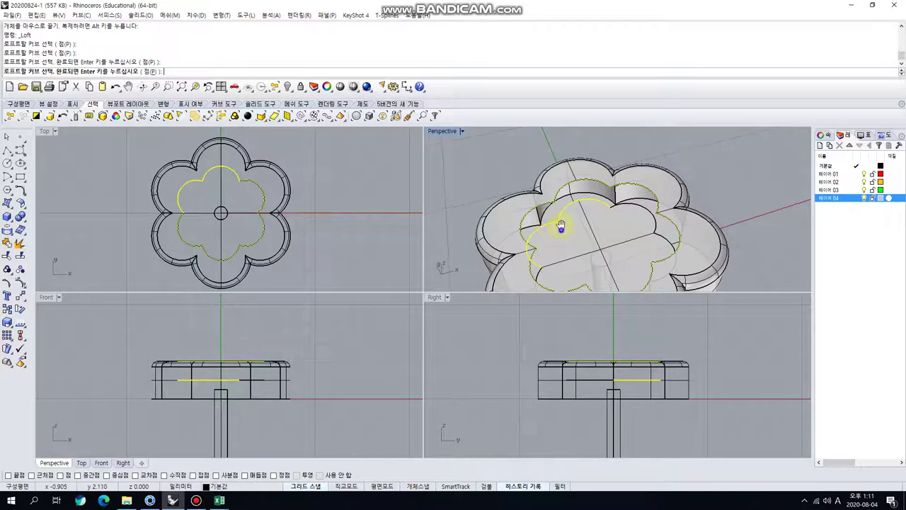
right_click_drag(561, 225, 554, 168)
left_click(530, 222)
left_click(601, 223)
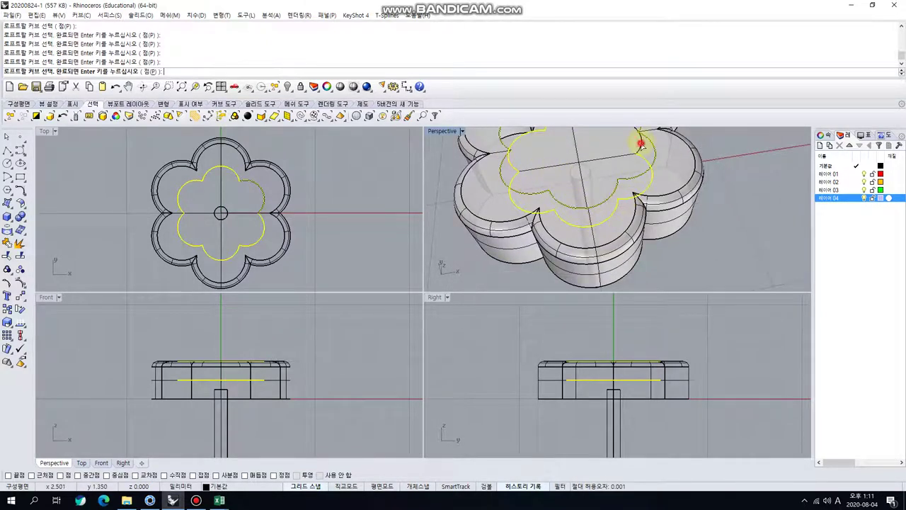
right_click_drag(607, 158, 607, 197)
right_click(604, 204)
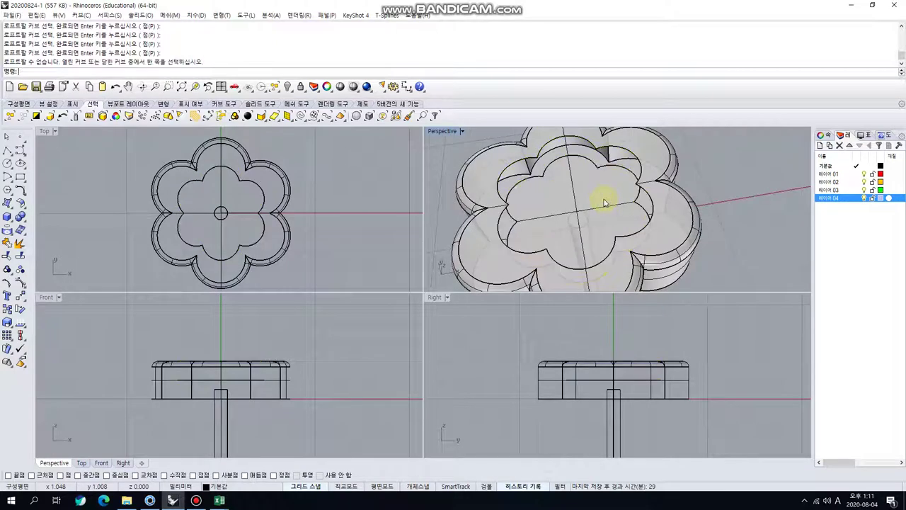
right_click(597, 192)
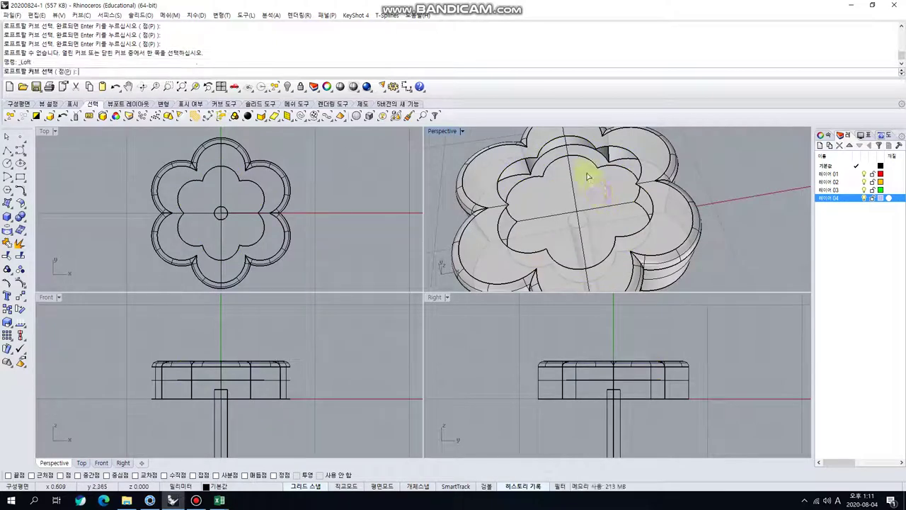
left_click(588, 160)
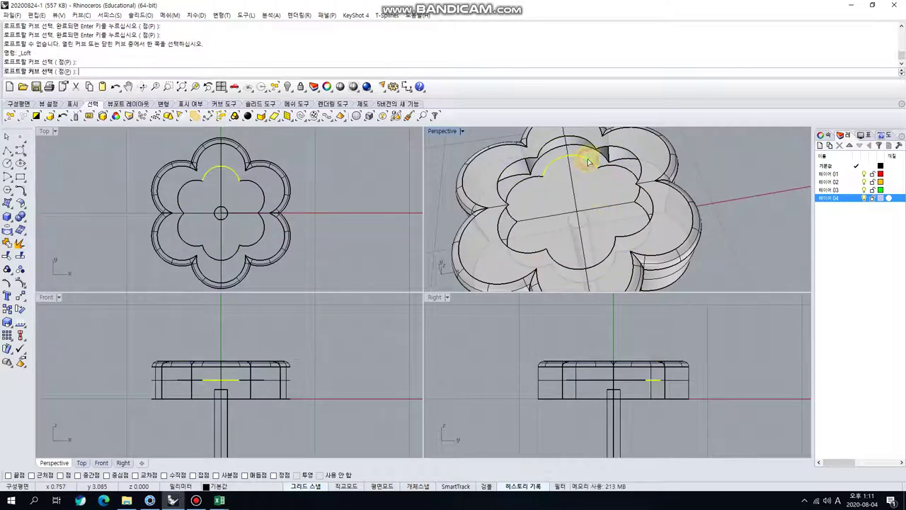
left_click(5, 136)
left_click(356, 172)
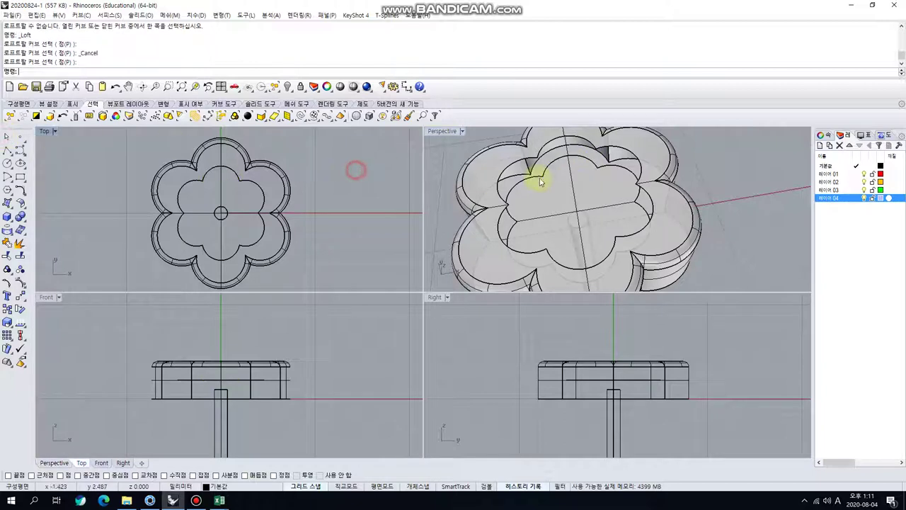
Duplicate the border of the lowered inner flower face as a single closed curve
left_click(542, 177)
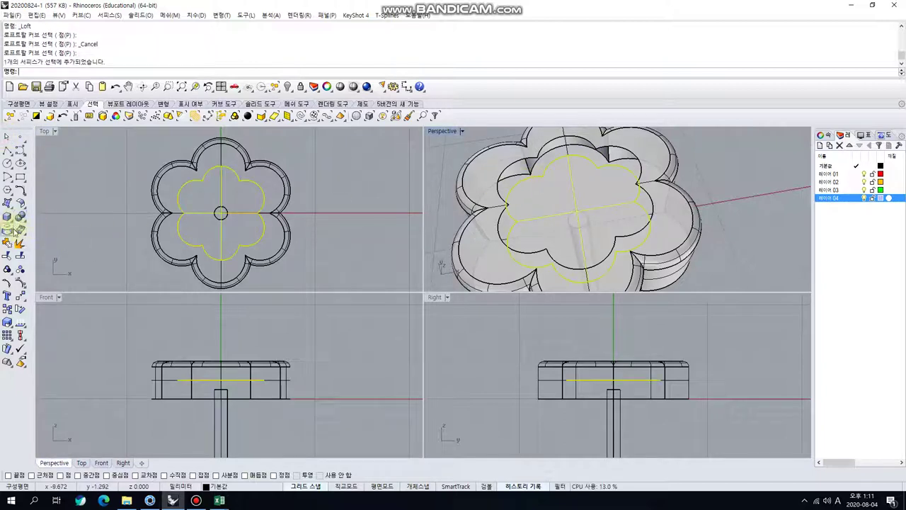
left_click(12, 235)
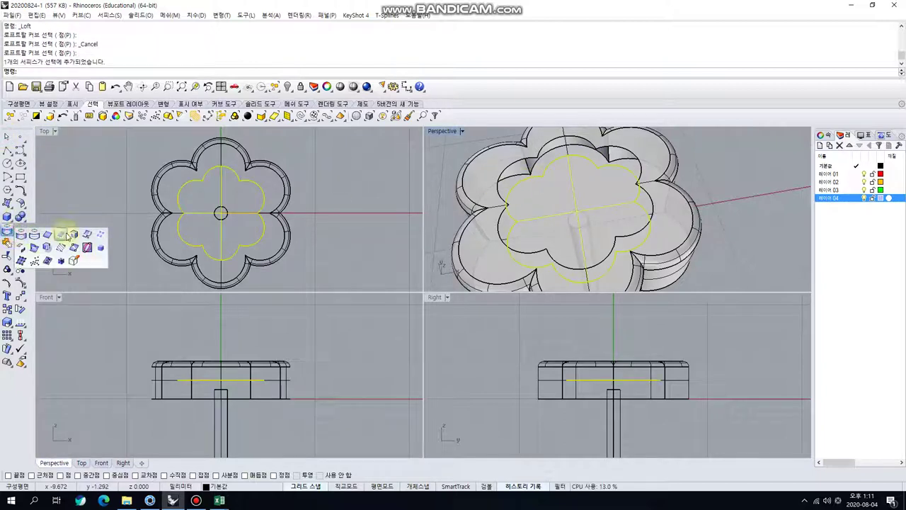
left_click(62, 234)
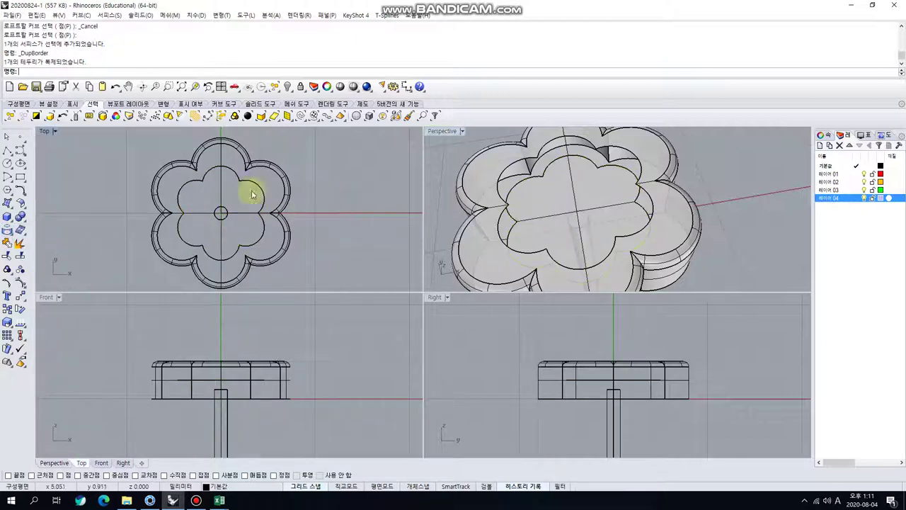
Loft a wall between the flower-shaped opening in the upper face and the duplicated border below, keeping the default seams and loft options
left_click(12, 211)
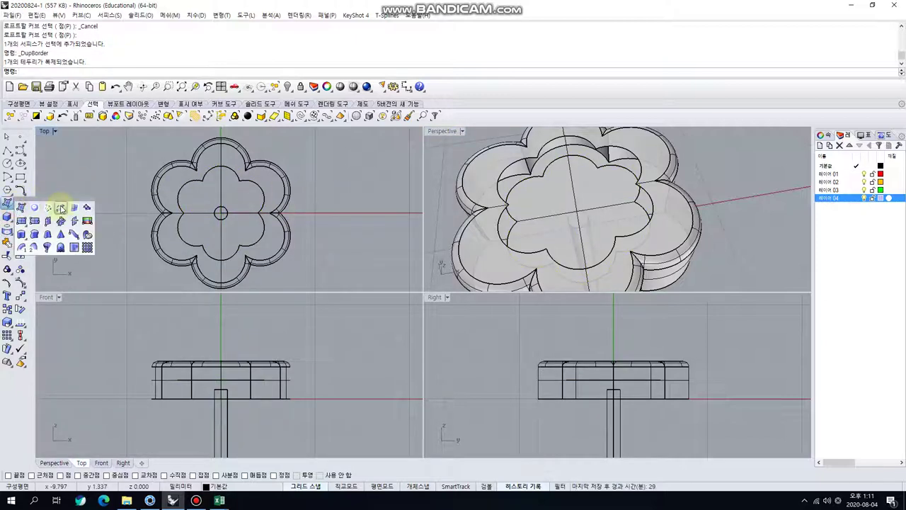
left_click(61, 208)
left_click(559, 141)
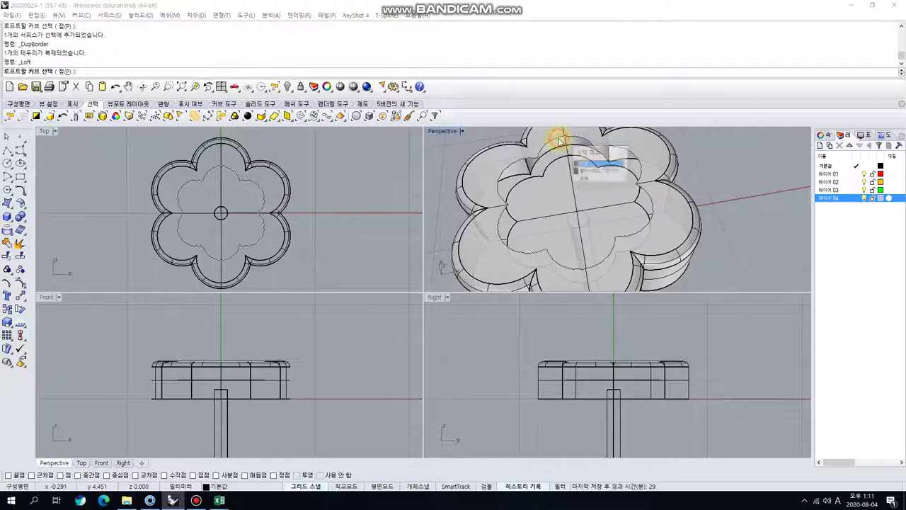
left_click(559, 157)
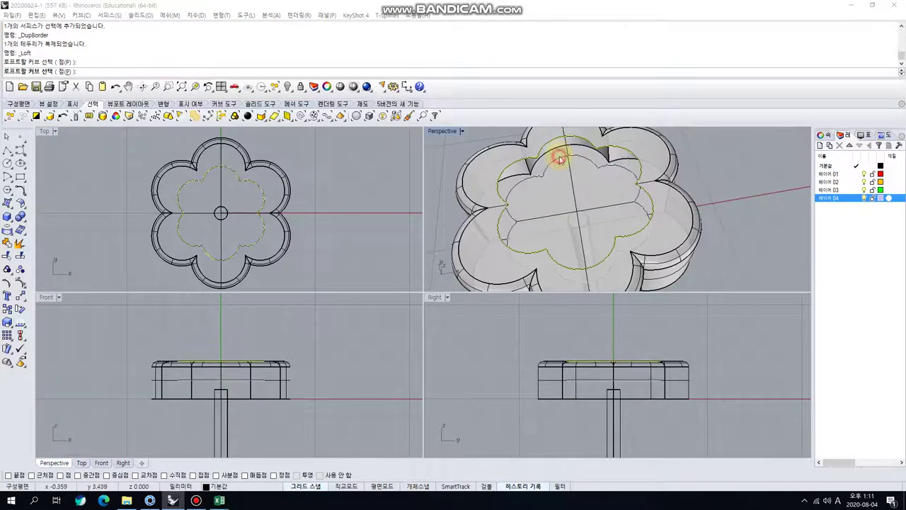
left_click(561, 156)
left_click(585, 182)
key("Return")
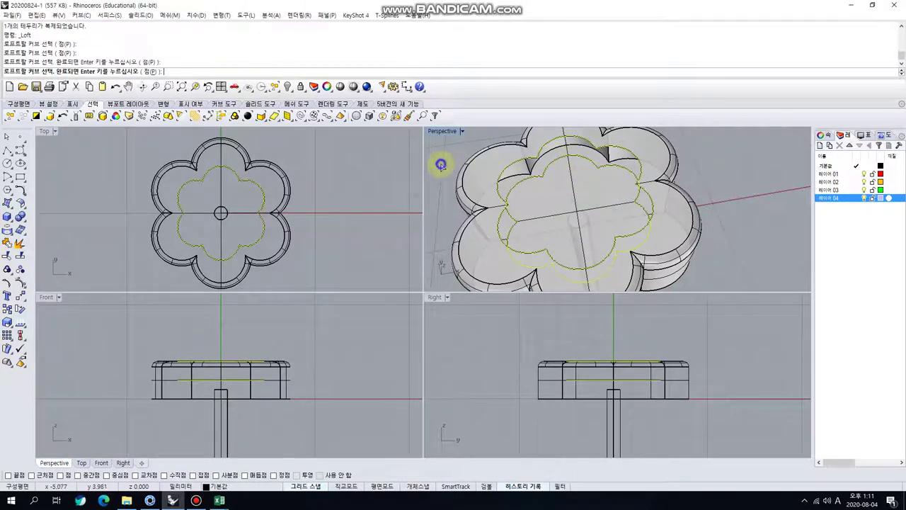
right_click(441, 167)
key("Return")
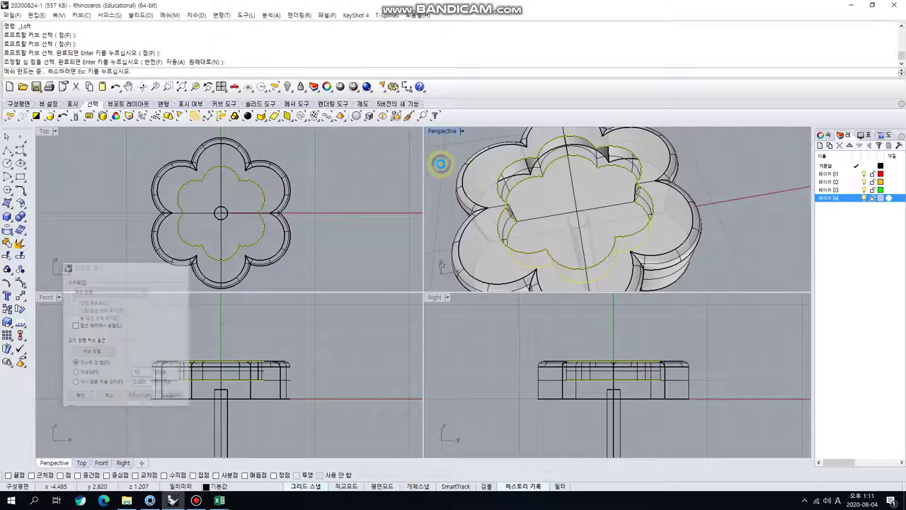
right_click_drag(447, 209, 534, 196, "shift")
double_click(447, 133)
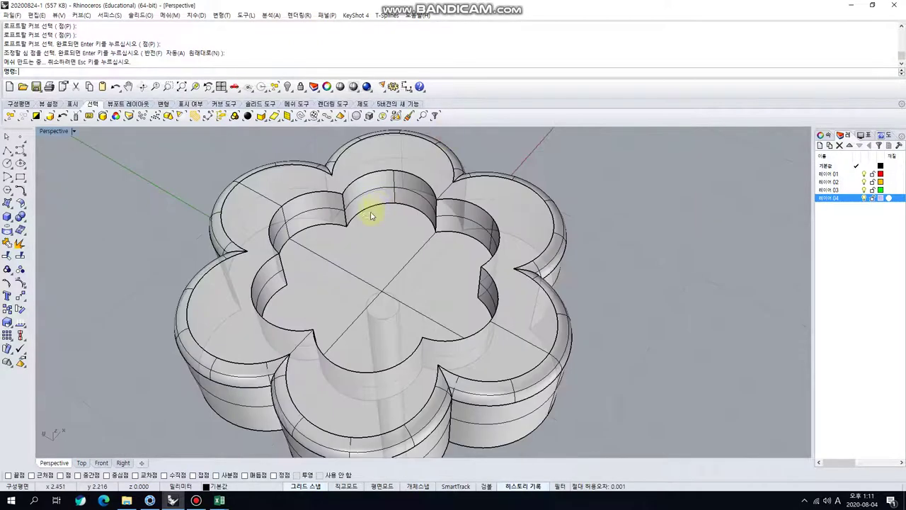
right_click_drag(373, 208, 431, 248)
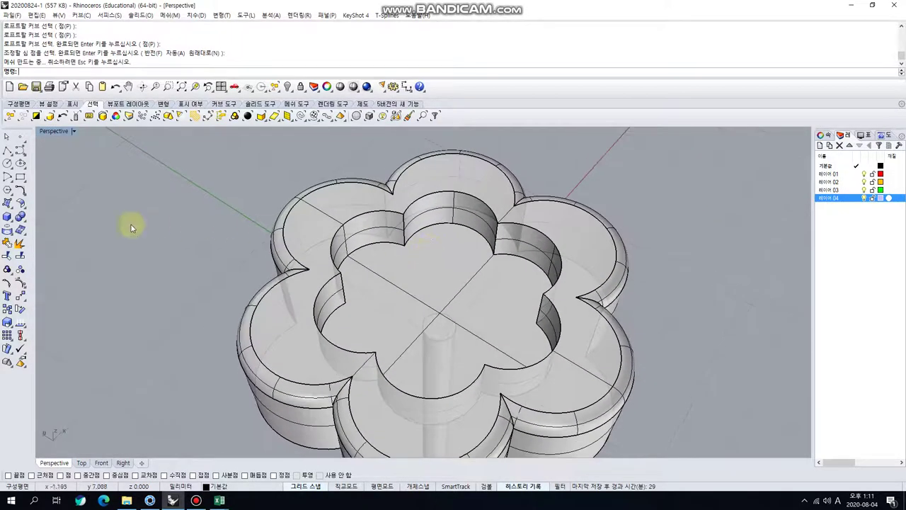
left_click(22, 218)
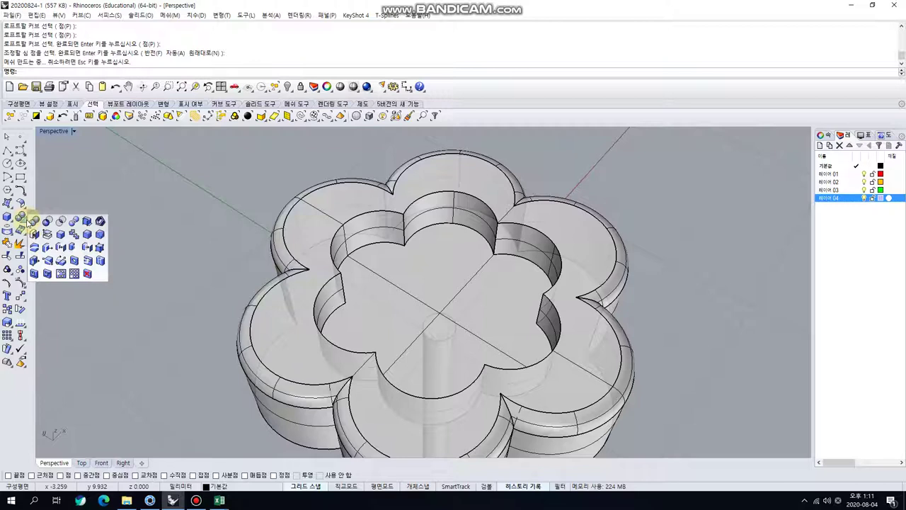
left_click(86, 234)
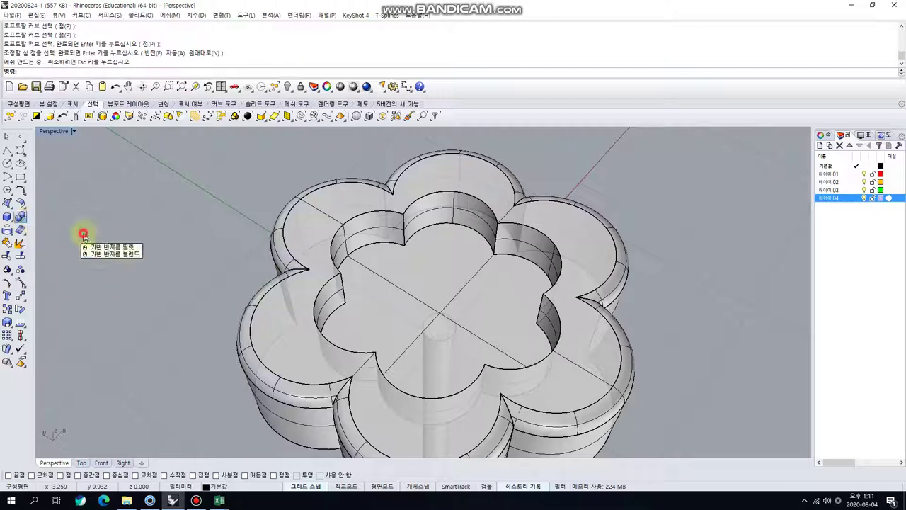
left_click(387, 213)
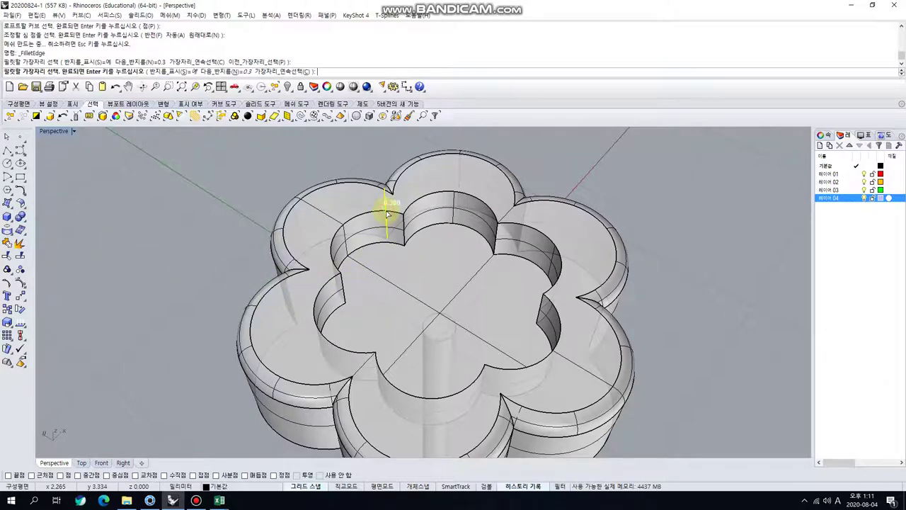
key("Escape")
right_click(258, 198)
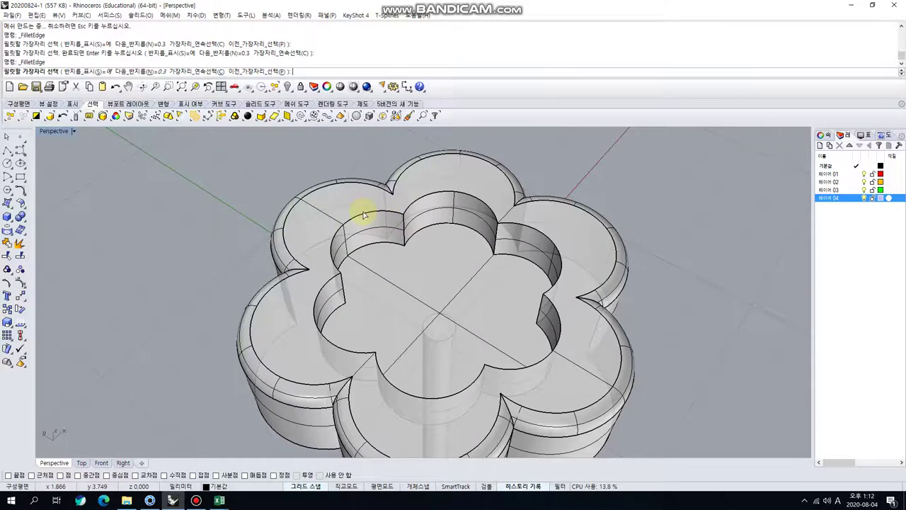
right_click_drag(349, 204, 318, 225)
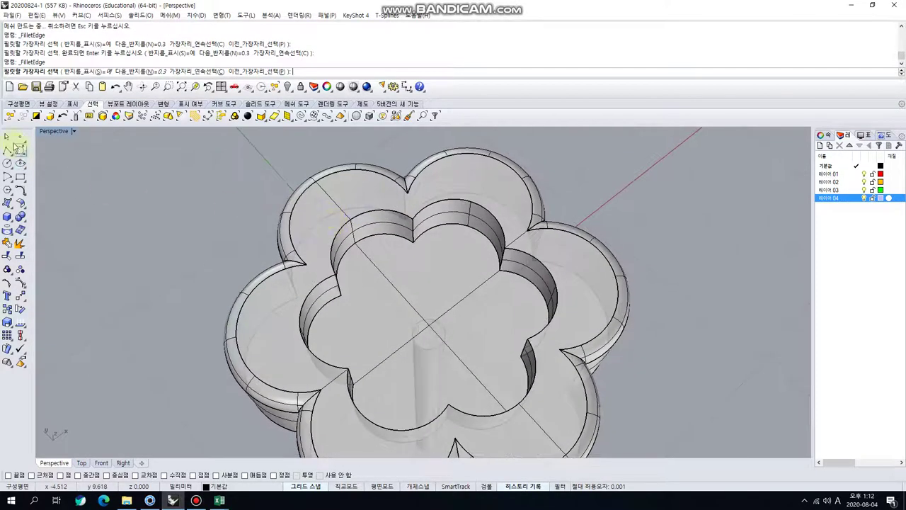
key("Escape")
Join the flower body, recess wall and recess floor into a single closed polysurface
scroll(121, 170, "down", 5)
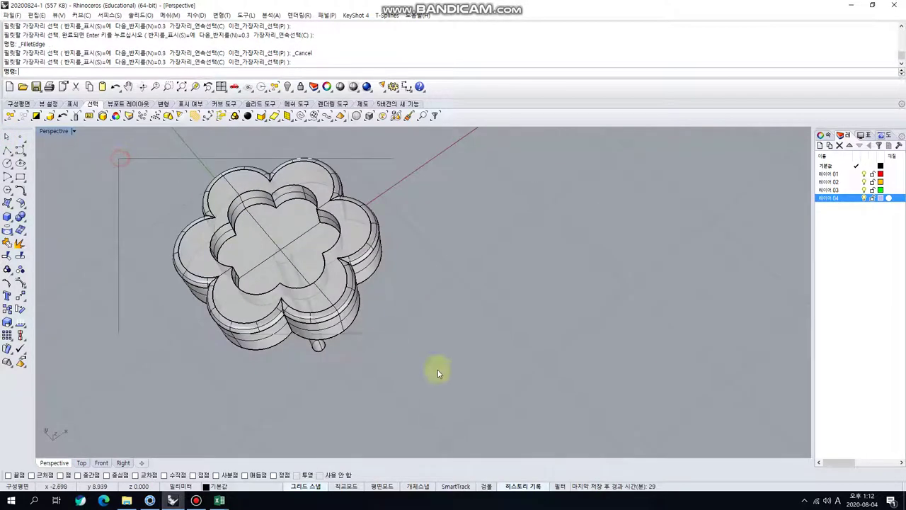
left_click_drag(438, 373, 439, 389)
left_click(172, 204)
left_click_drag(138, 149, 493, 412)
left_click(9, 244)
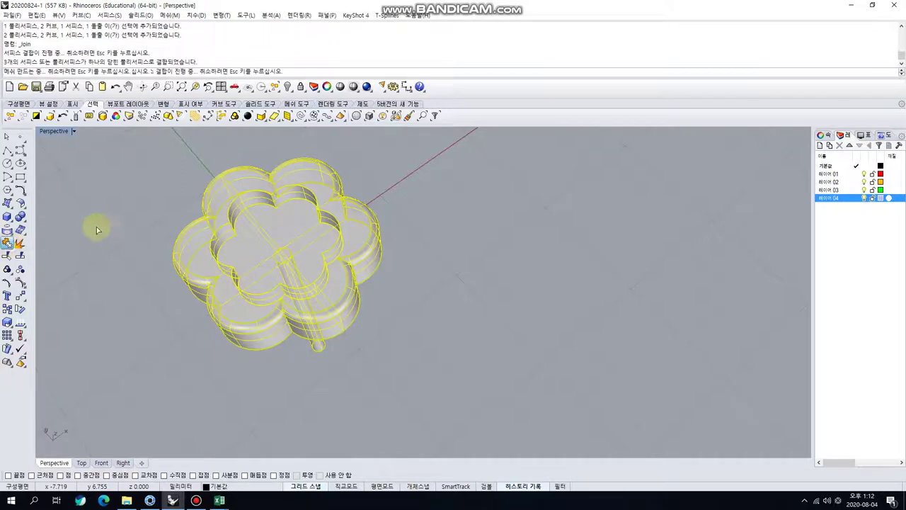
left_click(119, 215)
Fillet the six upper edges of the flower-shaped recess with a 0.3 mm radius
right_click_drag(119, 215, 333, 239)
scroll(333, 239, "up", 3)
left_click(22, 220)
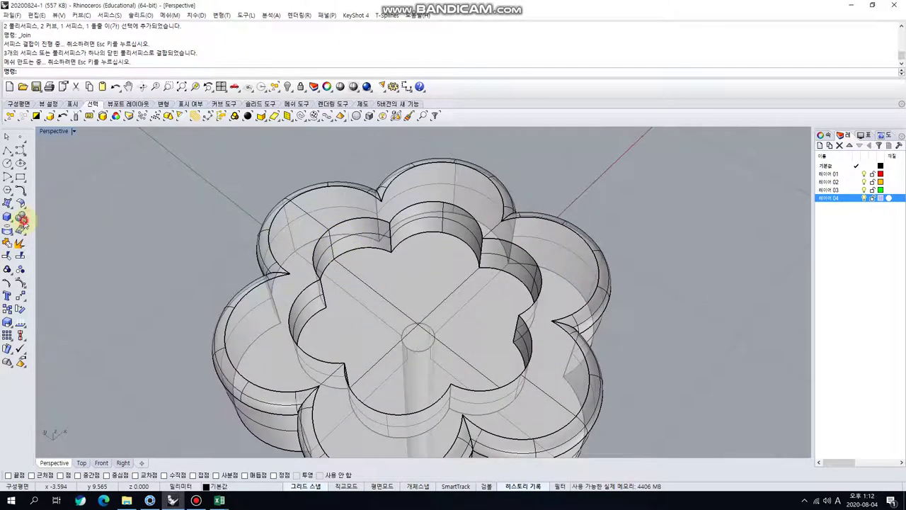
left_click(87, 235)
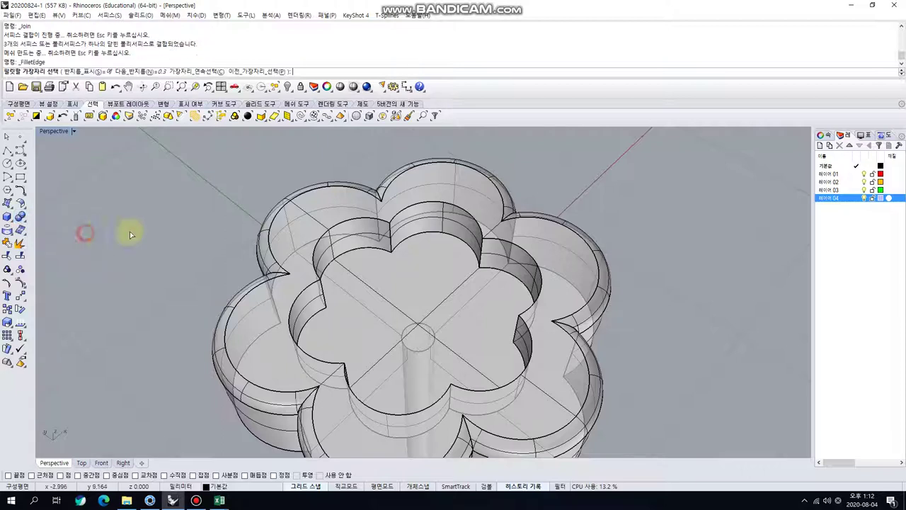
left_click(345, 222)
left_click(397, 213)
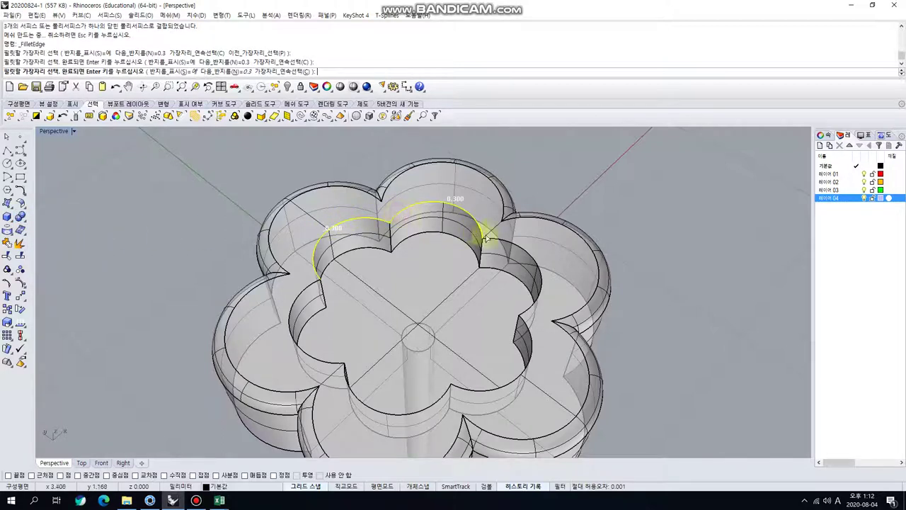
left_click(486, 257)
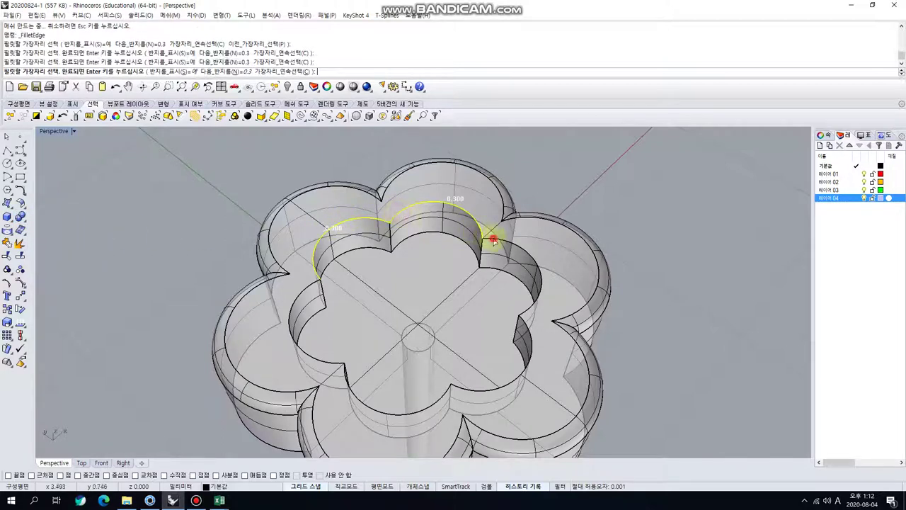
left_click(528, 349)
left_click(446, 395)
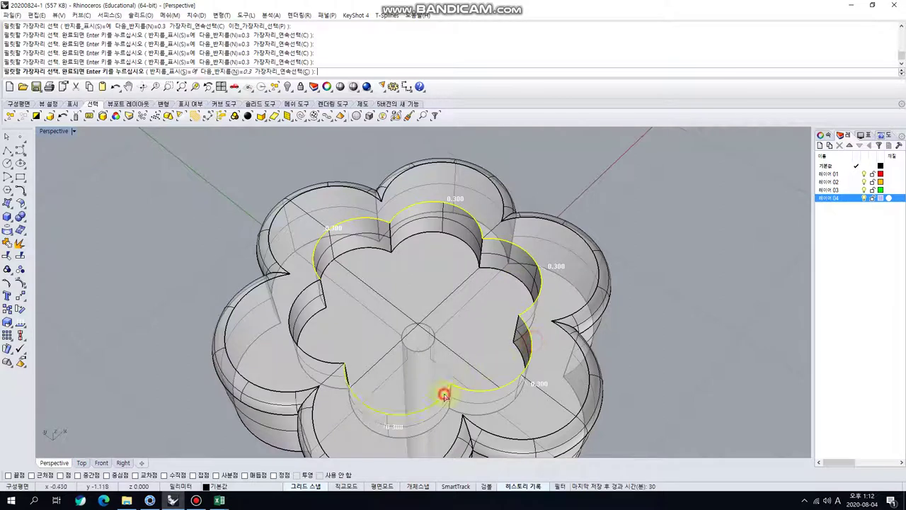
left_click(330, 365)
right_click(181, 257)
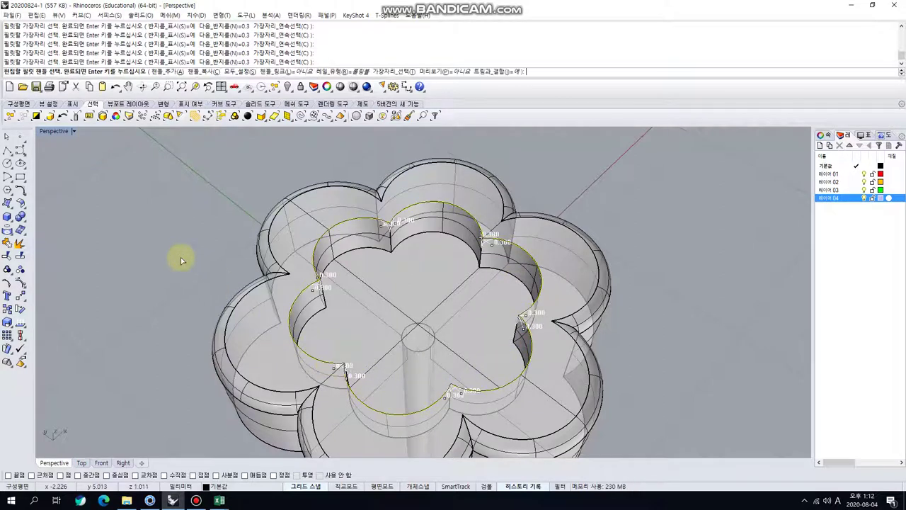
right_click(180, 256)
right_click_drag(180, 256, 227, 233)
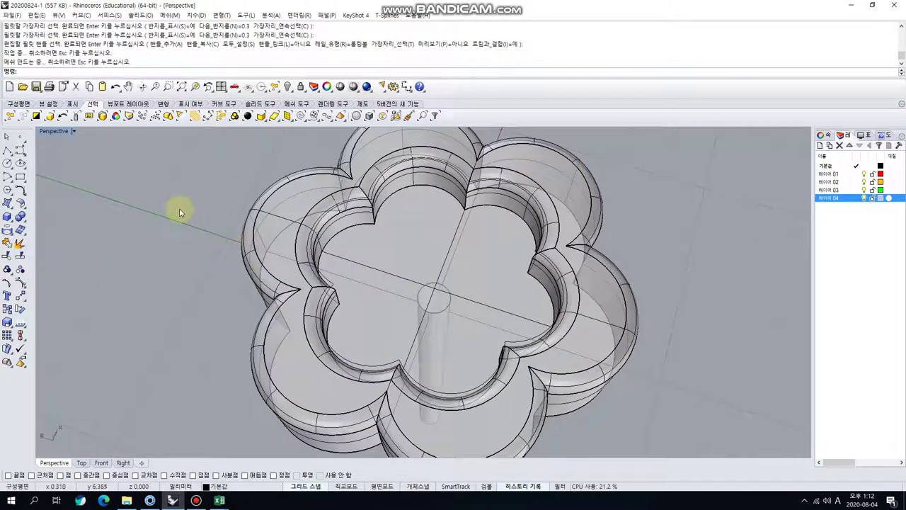
Create a 2 mm diameter sphere centred on the origin and move it about 1.5 mm along Y into one petal of the recess
scroll(179, 208, "down", 3)
right_click_drag(170, 220, 225, 283)
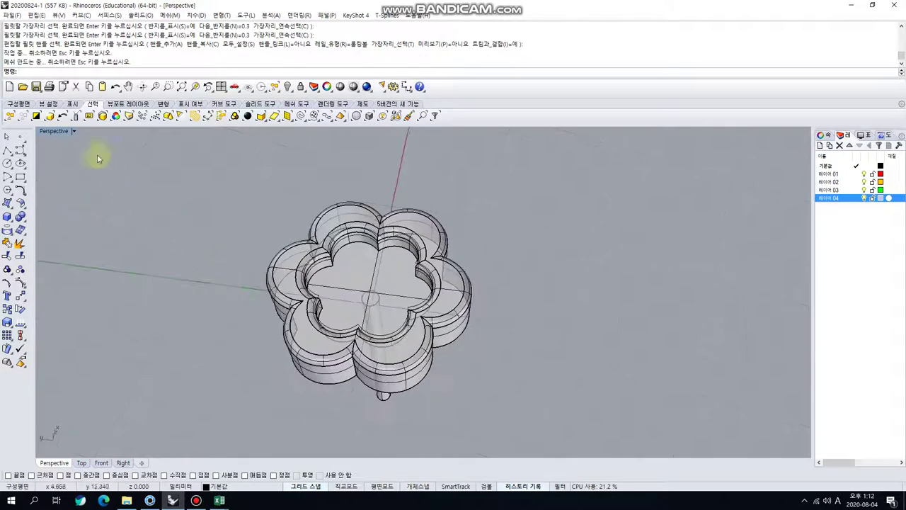
double_click(64, 133)
right_click_drag(213, 203, 224, 206)
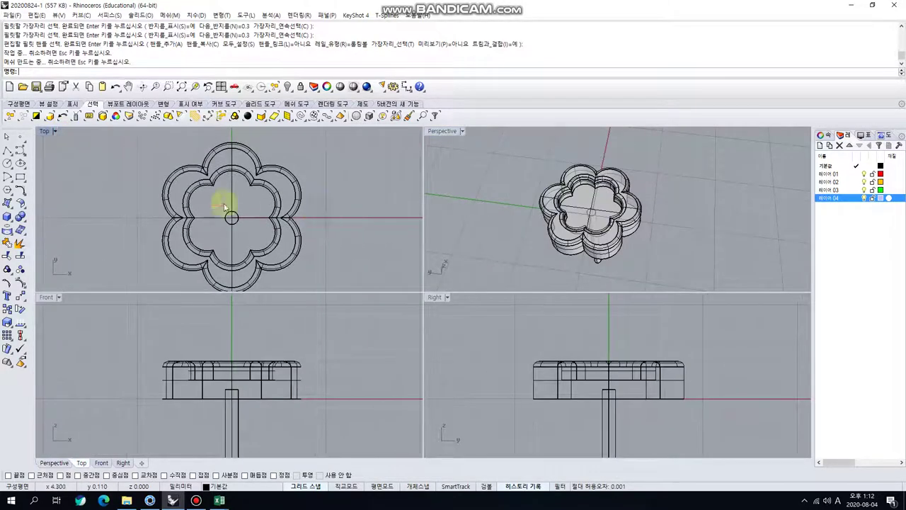
left_click(8, 215)
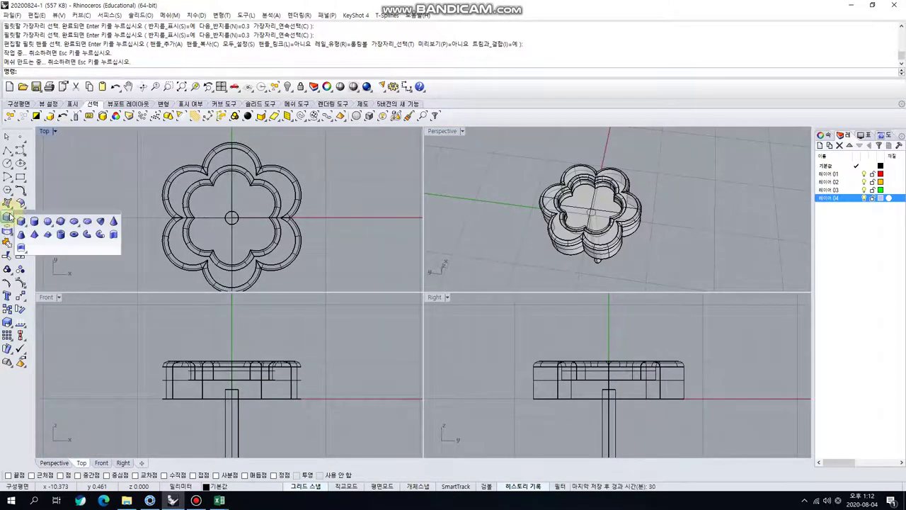
left_click(45, 220)
left_click(232, 218)
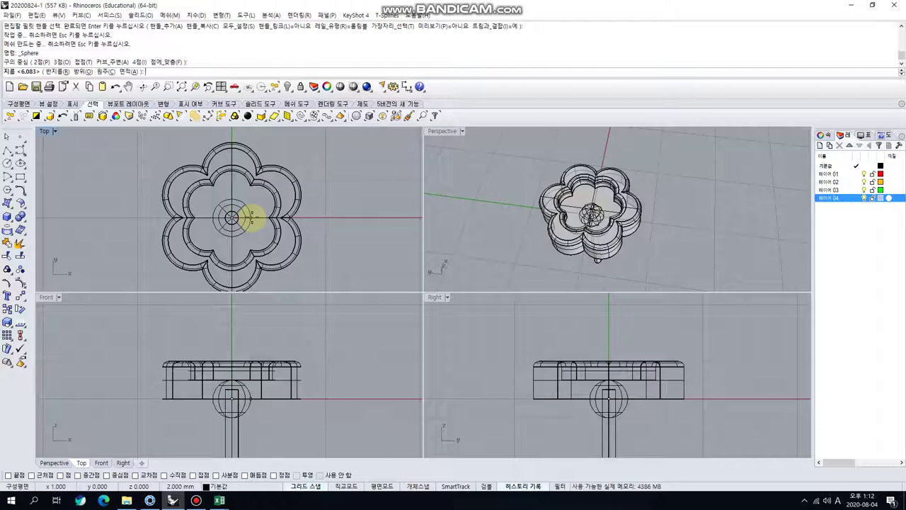
left_click(252, 219)
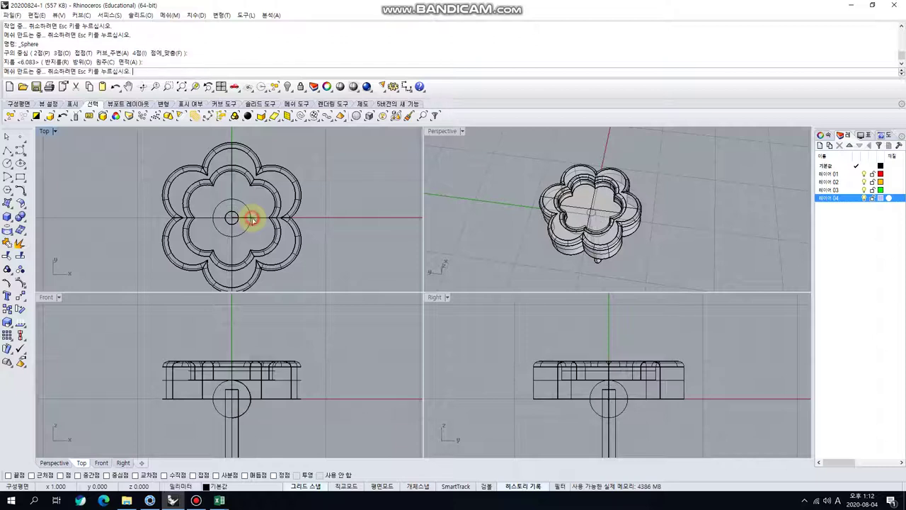
left_click(246, 228)
left_click_drag(246, 218, 245, 204)
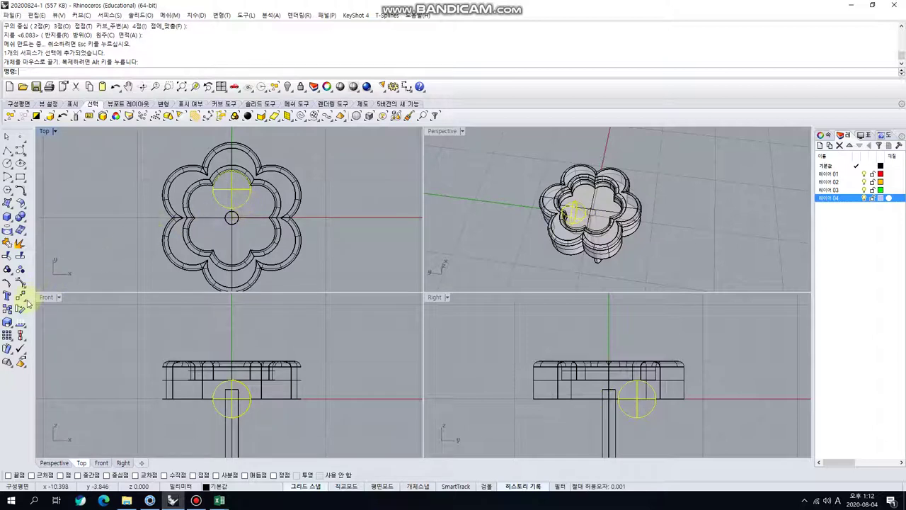
Polar array the sphere around the flower's centre with 6 items over 360 degrees
left_click(26, 300)
left_click(48, 327)
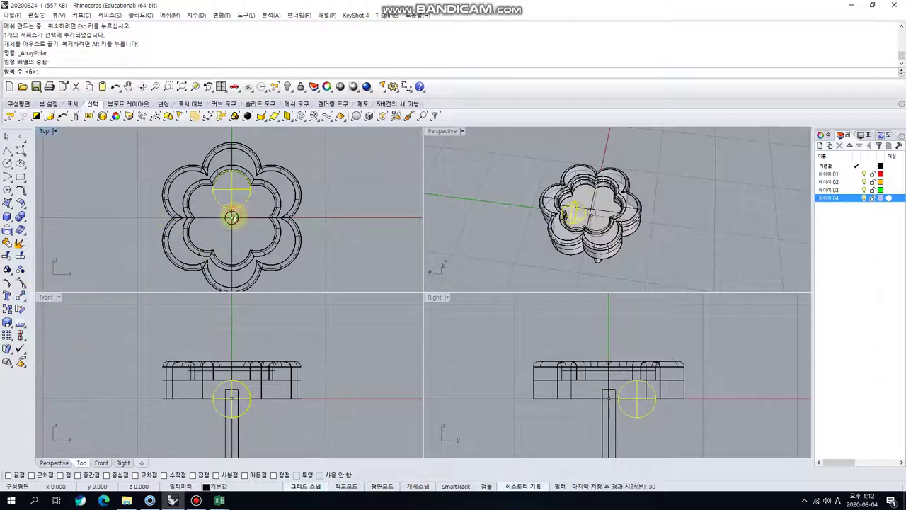
key("Return")
key("Return")
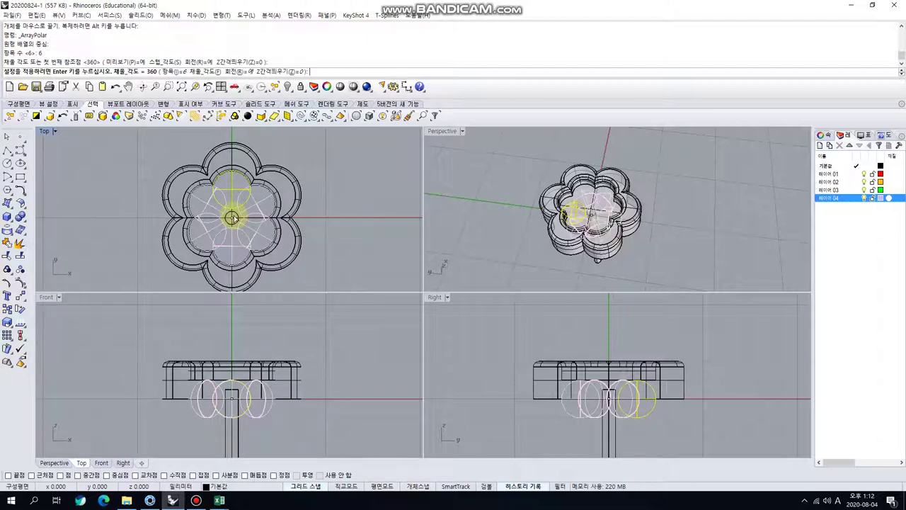
key("Return")
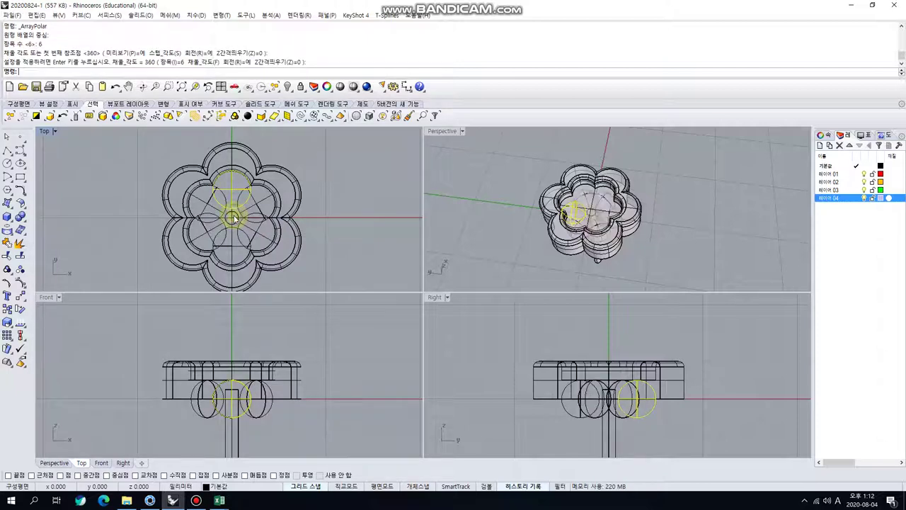
Move the six spheres straight up about 2 mm, without the post, so they rest on the recess floor
left_click(281, 423)
left_click_drag(281, 427, 173, 416)
left_click(227, 435, "ctrl")
left_click_drag(234, 420, 231, 383)
left_click(484, 223)
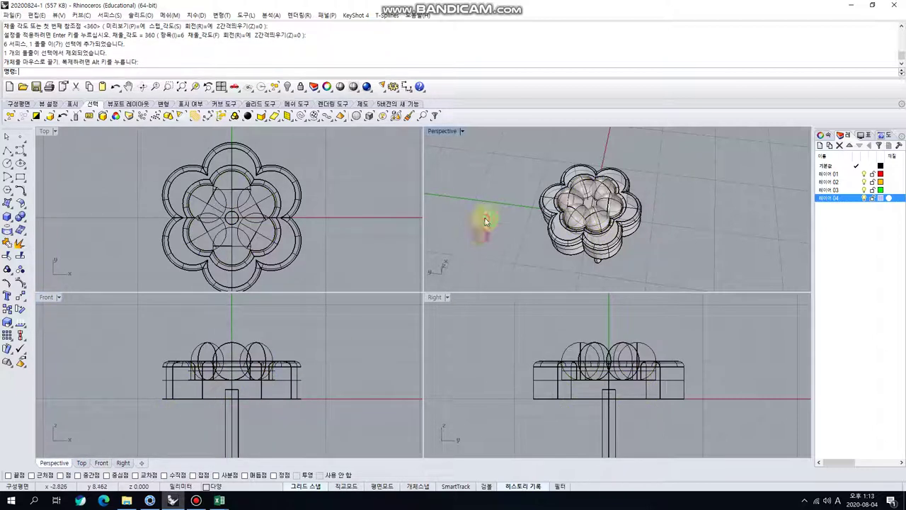
right_click_drag(488, 170, 581, 196)
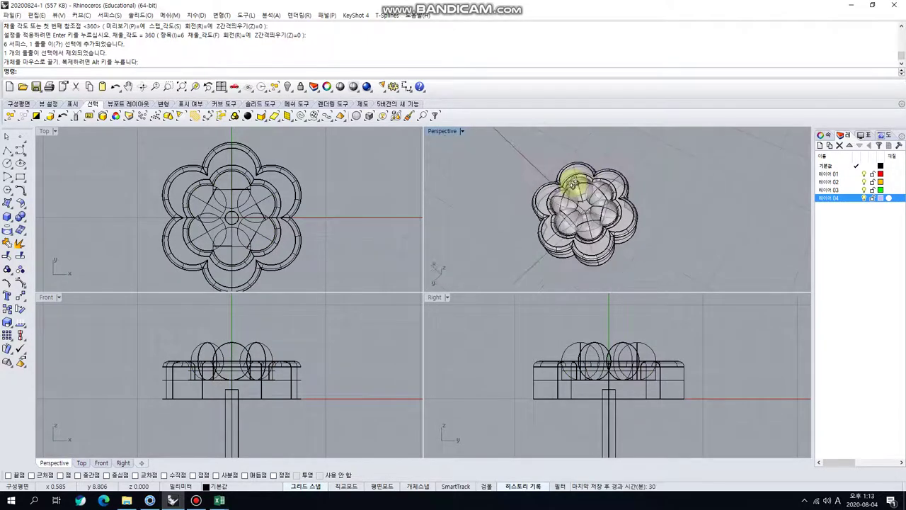
Copy one of the raised spheres from its centre to the centre of the flower
left_click(234, 209)
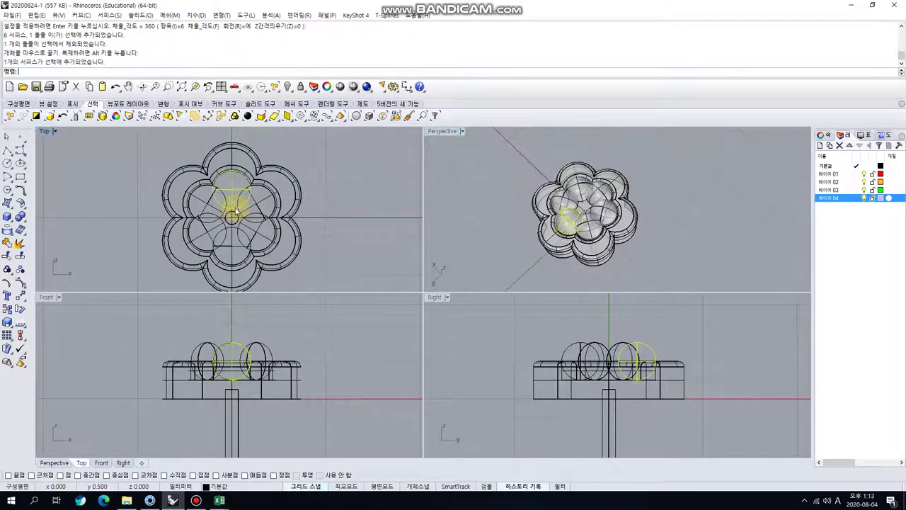
left_click(7, 311)
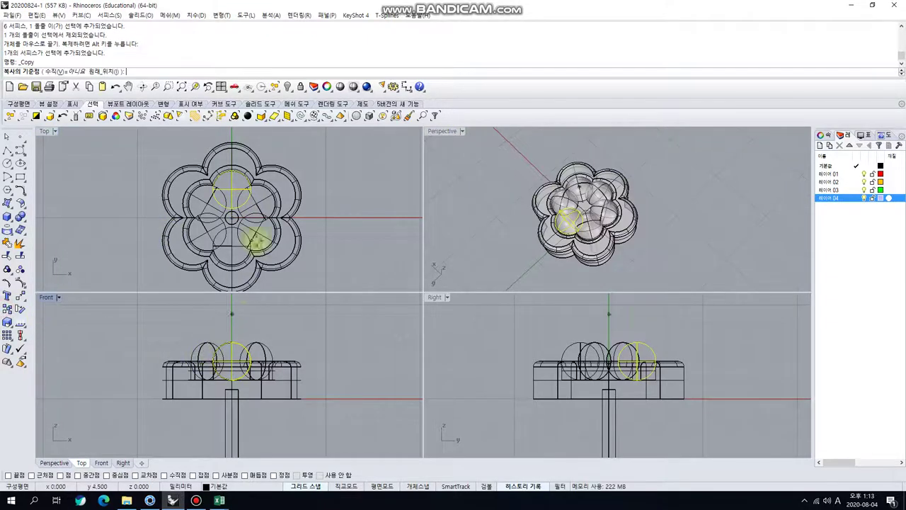
left_click(235, 192)
left_click(232, 218)
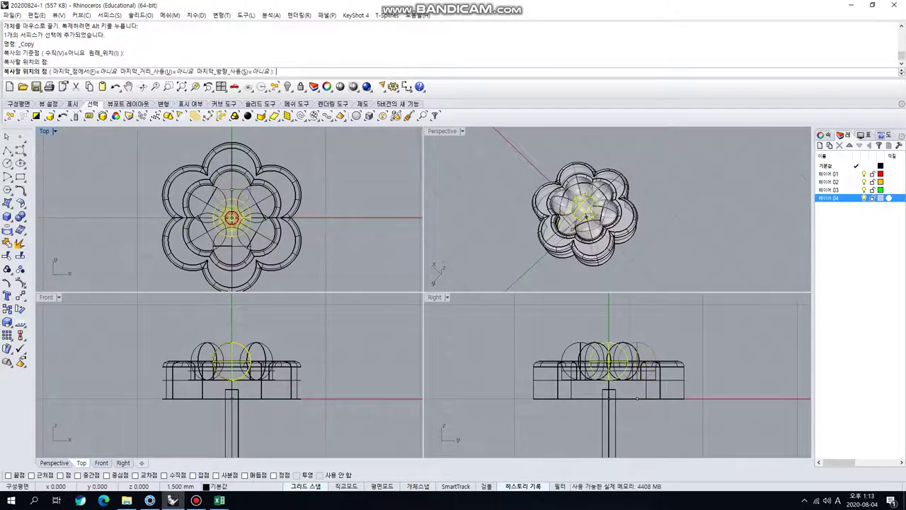
key("Return")
Scale the central sphere about its centre to about 3 mm in diameter and raise it about 0.5 mm
left_click(248, 209)
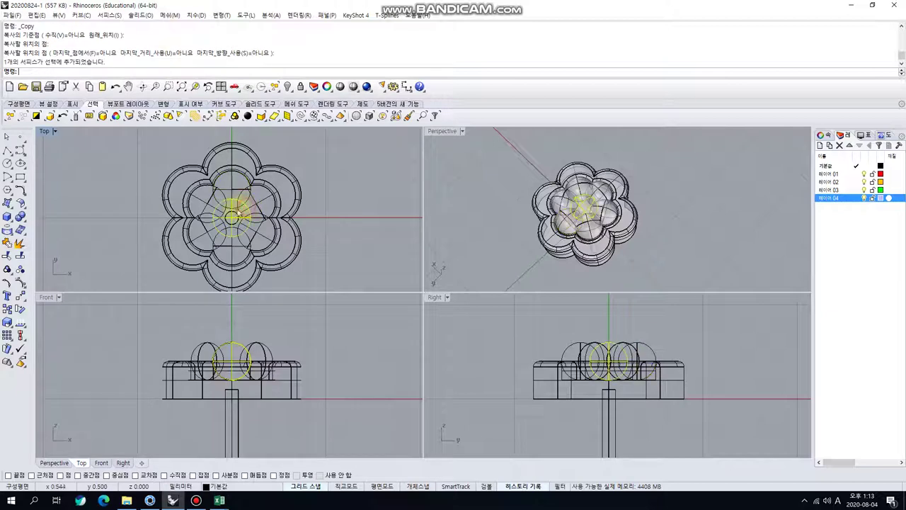
left_click(7, 322)
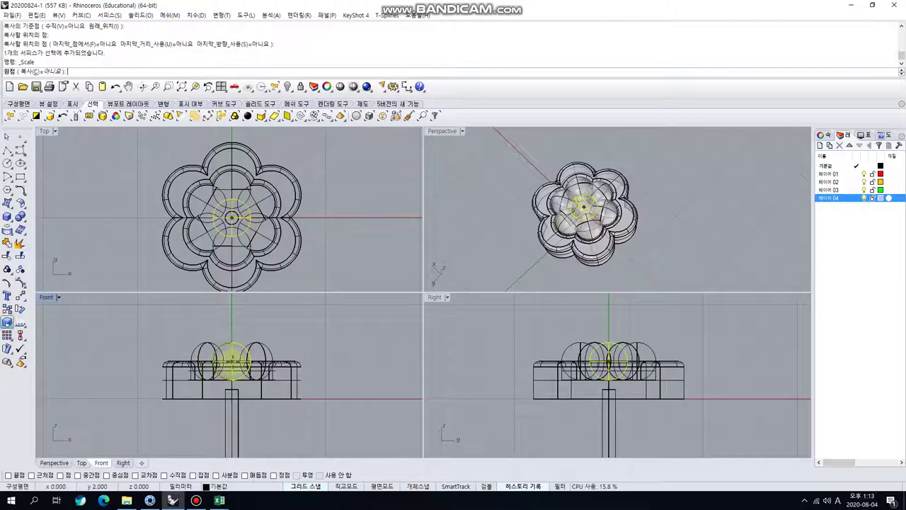
left_click(233, 359)
left_click(232, 342)
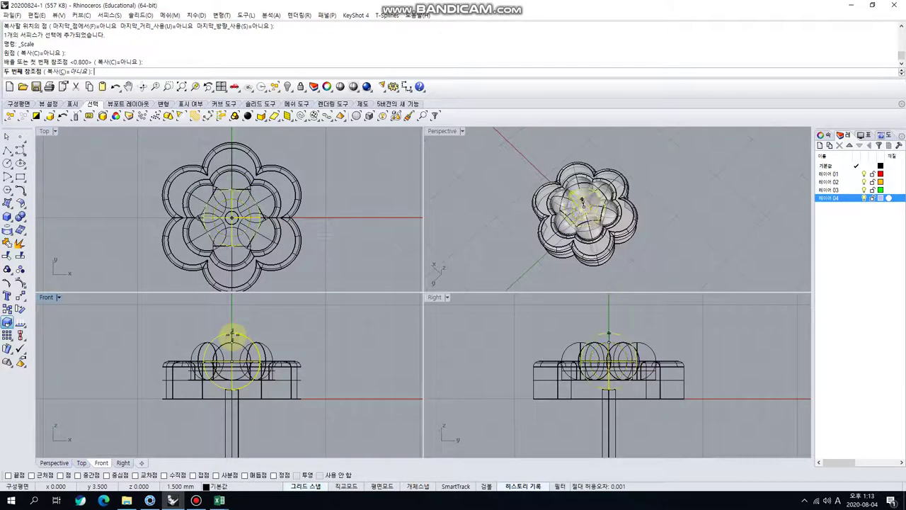
left_click(233, 330)
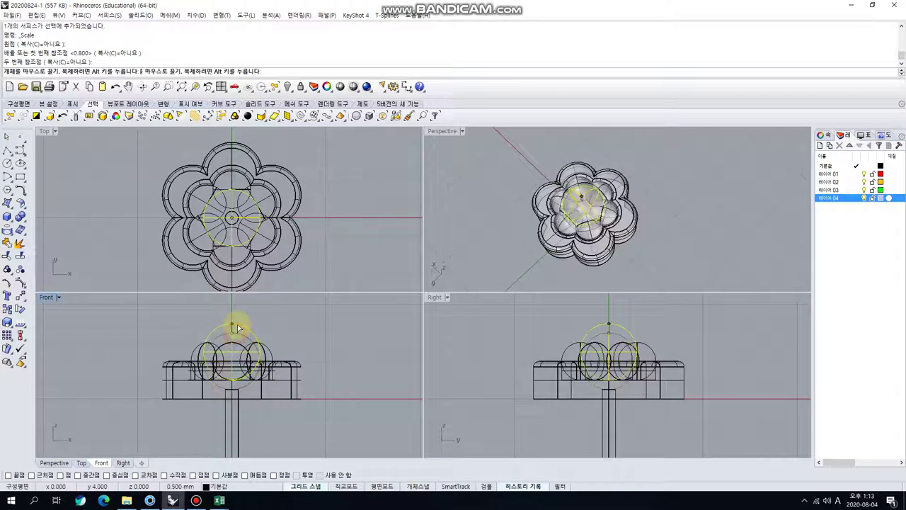
left_click(236, 325)
left_click(478, 211)
right_click_drag(479, 210, 484, 224, "shift")
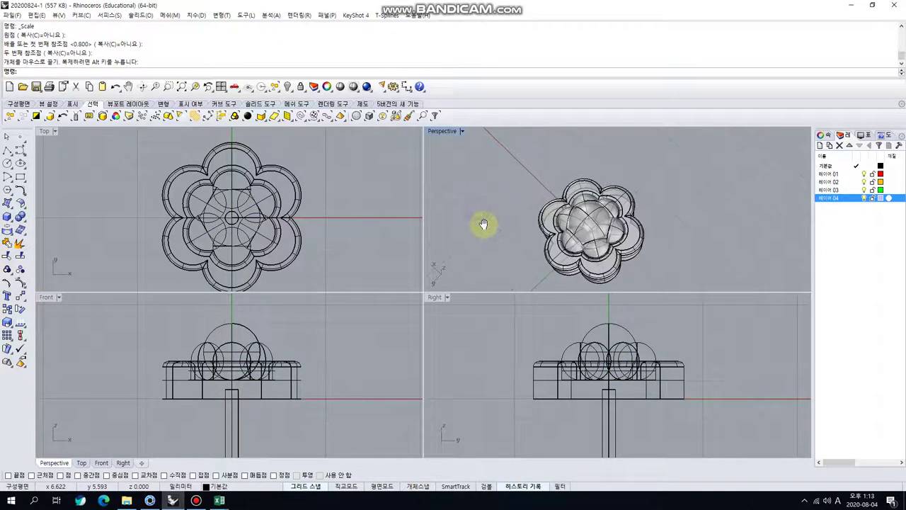
Join the six small spheres and the larger central sphere into one solid with a Boolean union
left_click_drag(679, 319, 560, 351)
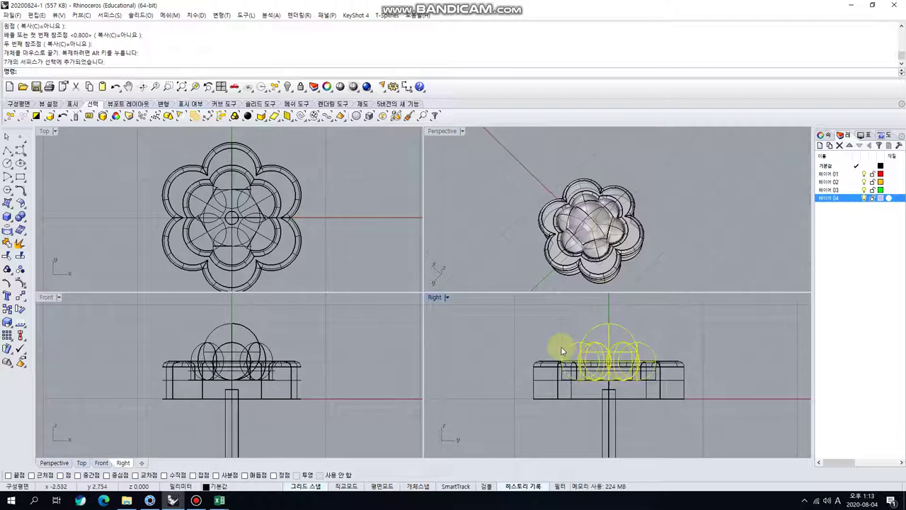
left_click(21, 217)
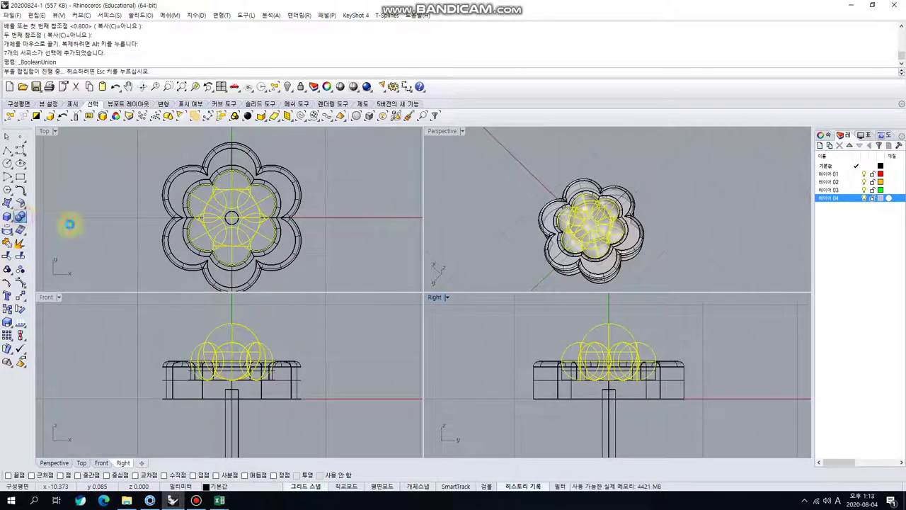
left_click(496, 210)
right_click_drag(688, 236, 691, 203)
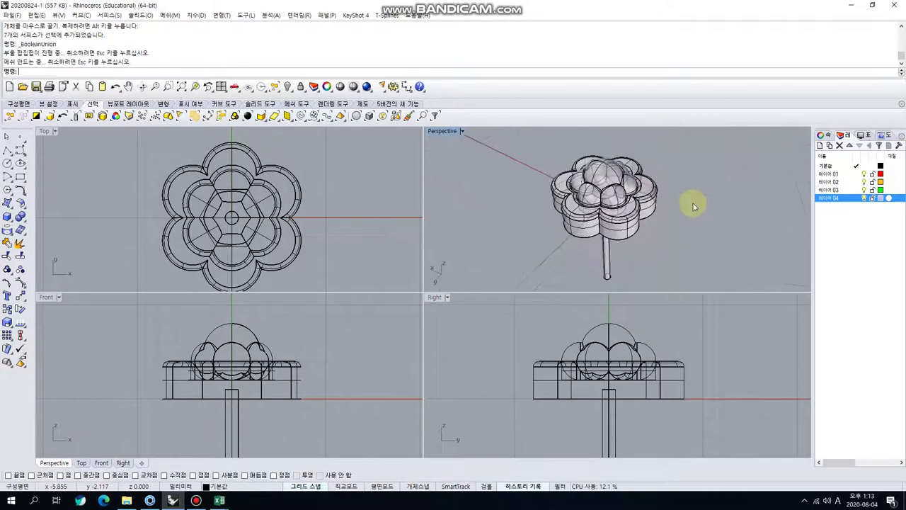
Assign the merged sphere cluster, without the flower base, to the red layer 레이어 01
left_click(602, 174)
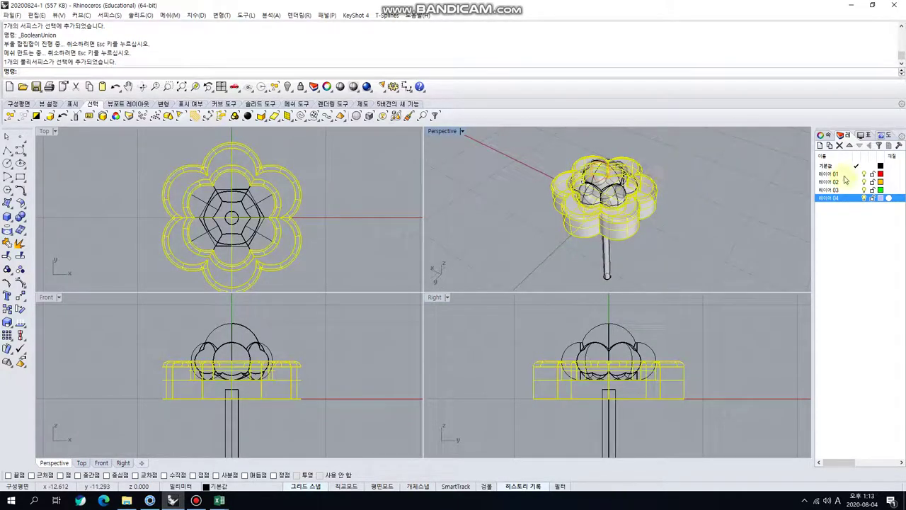
left_click(751, 209)
left_click(633, 336)
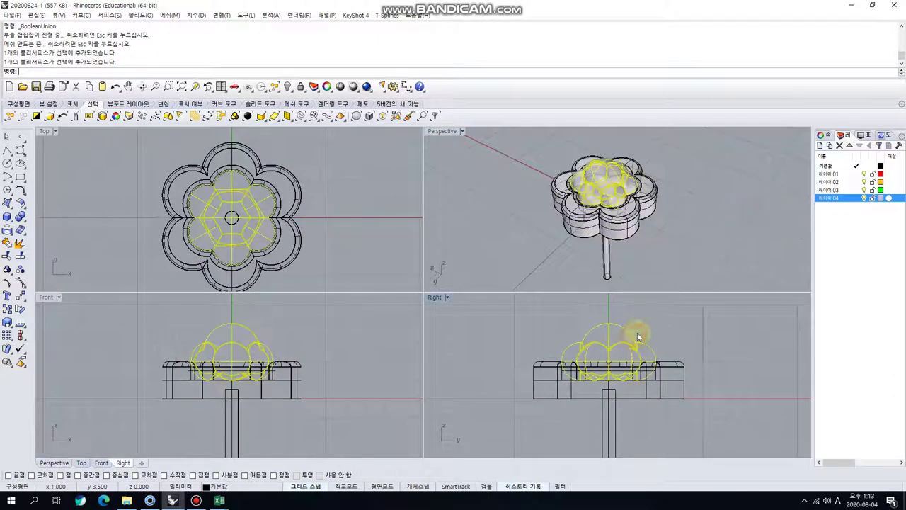
left_click(830, 174)
right_click(830, 174)
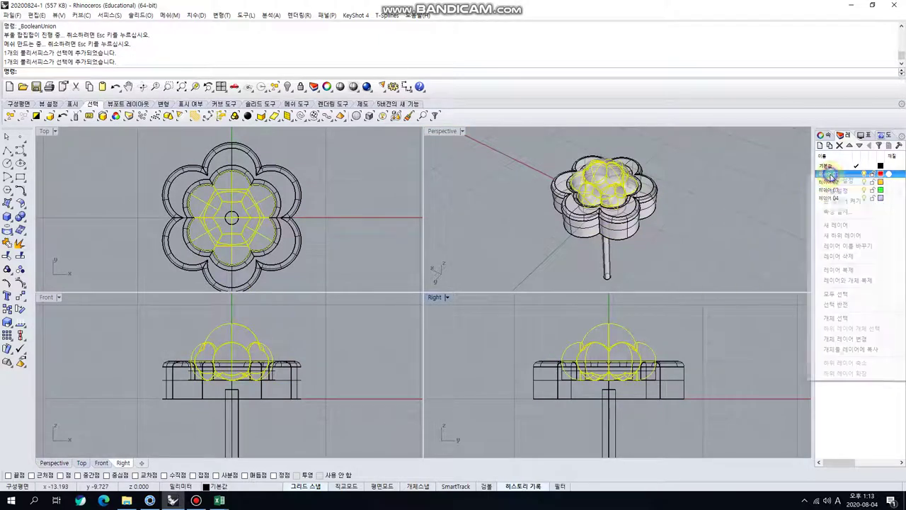
left_click(840, 340)
left_click(711, 237)
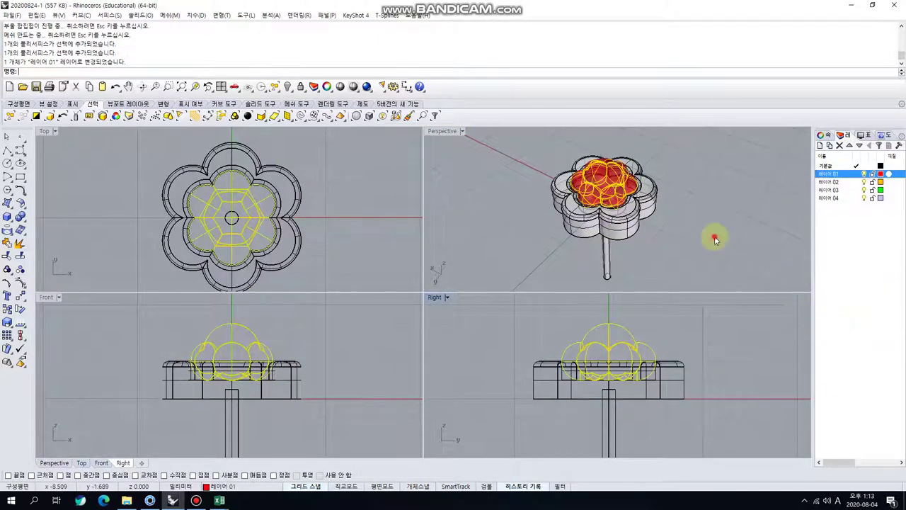
Copy the whole earring, including its post, from its centre 15 mm in the negative X direction
right_click_drag(698, 229, 694, 271)
scroll(370, 210, "down", 3)
right_click_drag(364, 203, 328, 203)
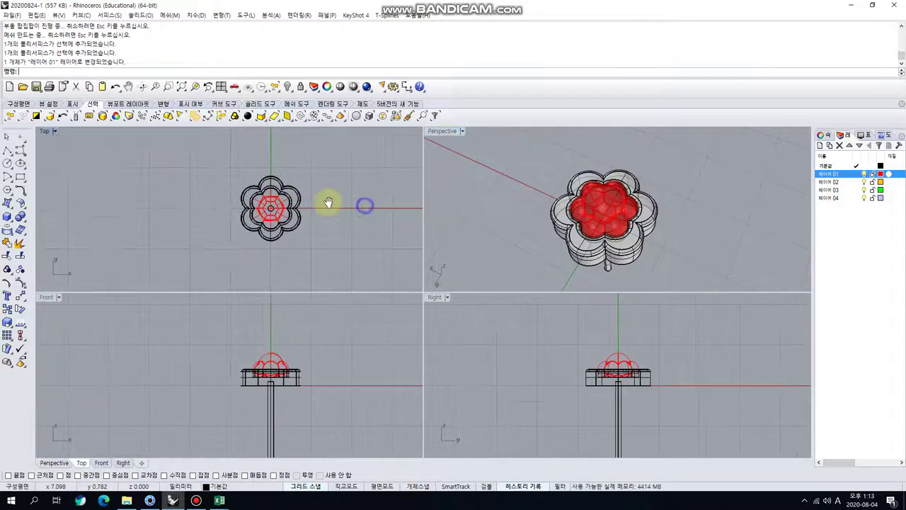
left_click_drag(203, 158, 299, 270)
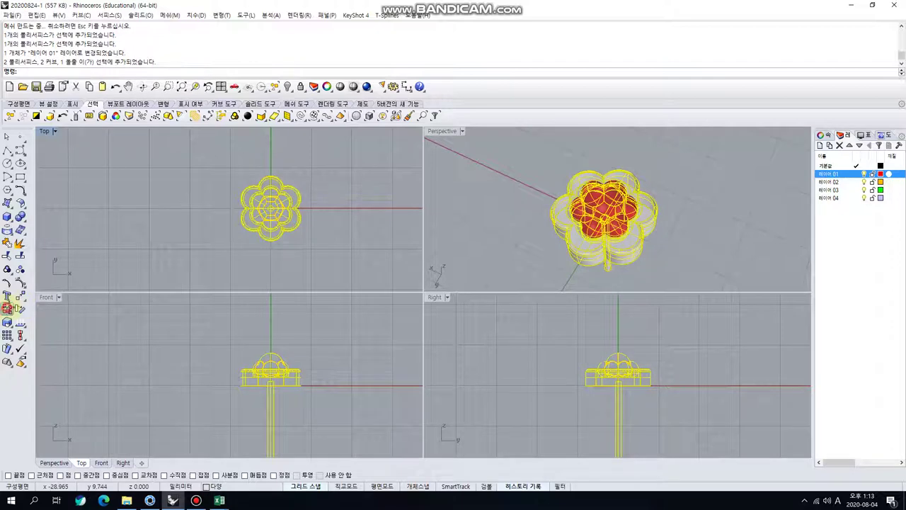
left_click(7, 308)
left_click(270, 209)
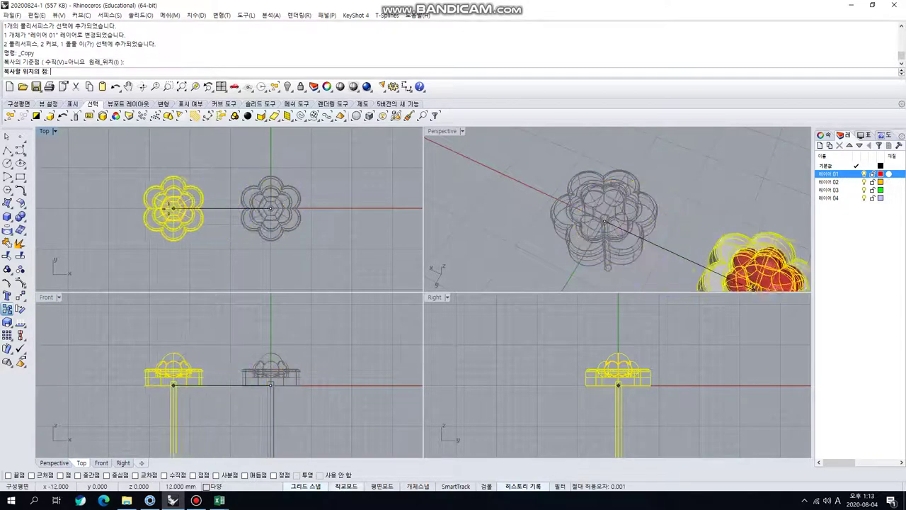
left_click(149, 209)
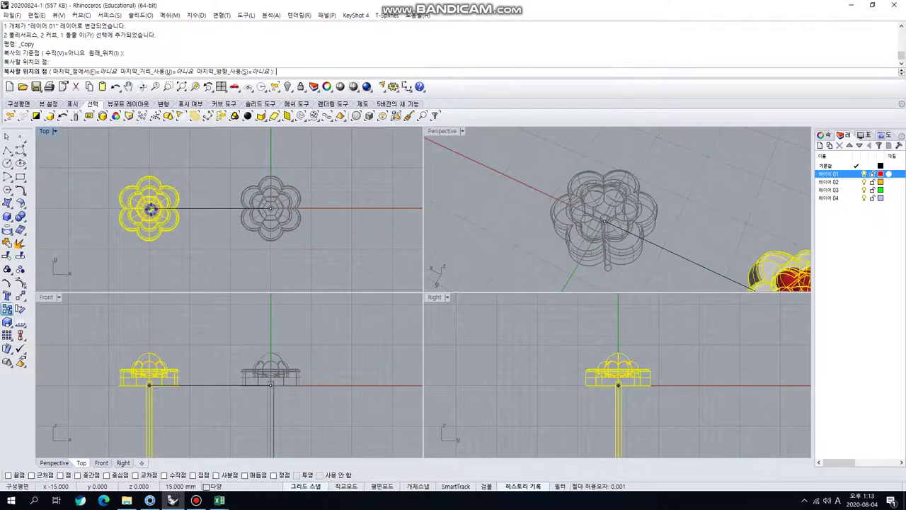
right_click(536, 210)
right_click_drag(519, 214, 528, 242)
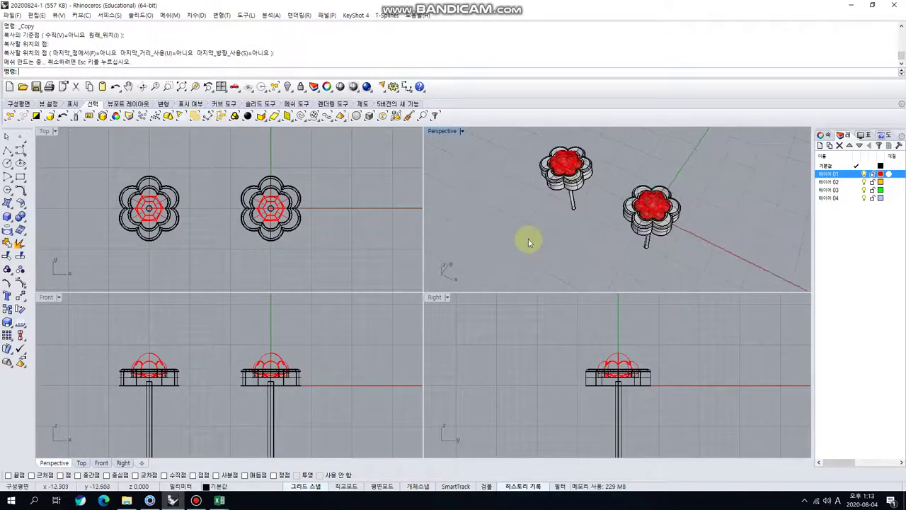
Rotate the copied earring 90 degrees in the Right view about the origin so its flower stands upright and its post points backward
left_click_drag(508, 150, 609, 248)
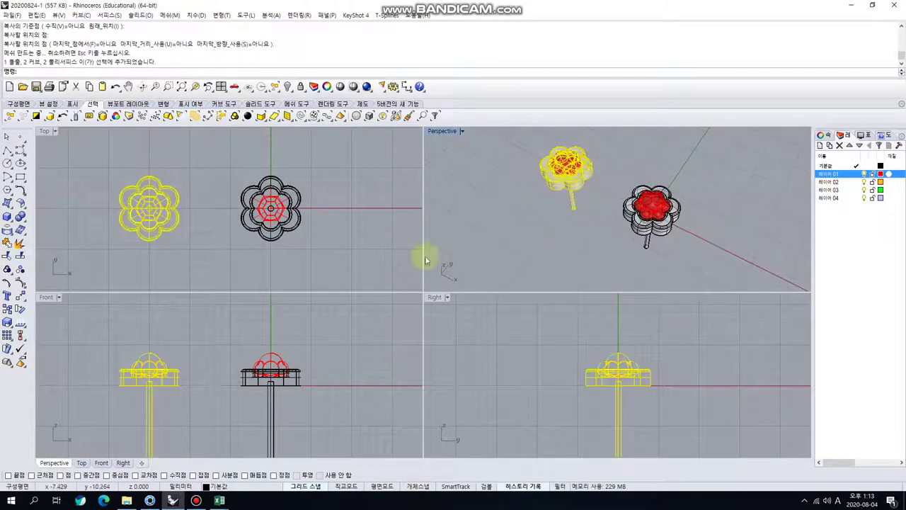
left_click(19, 309)
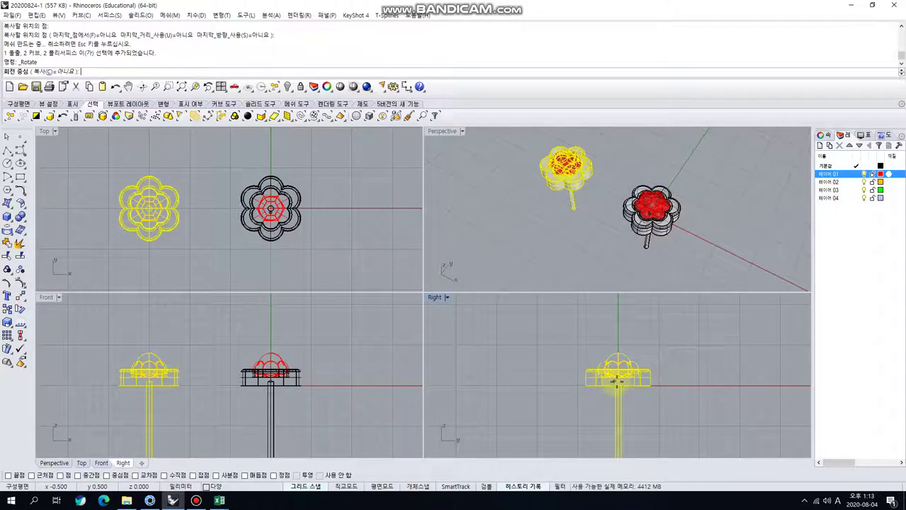
left_click(618, 385)
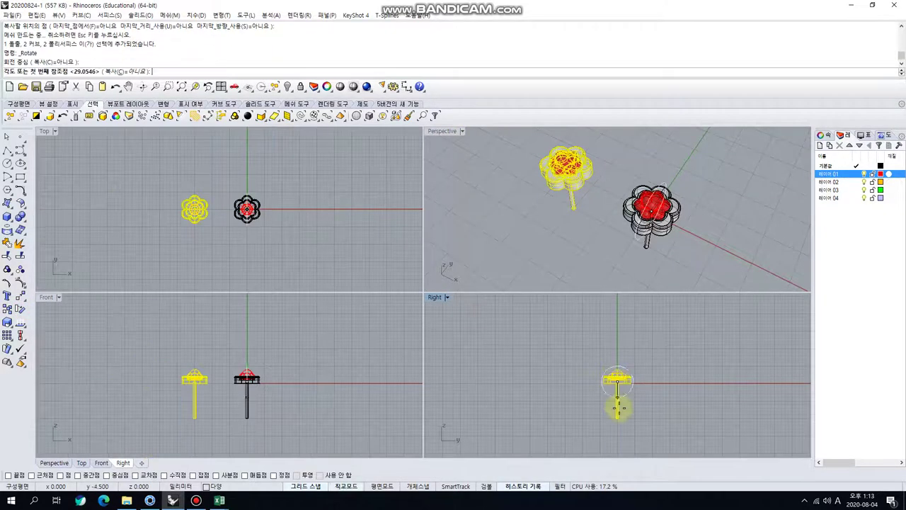
left_click(618, 415)
left_click(648, 386)
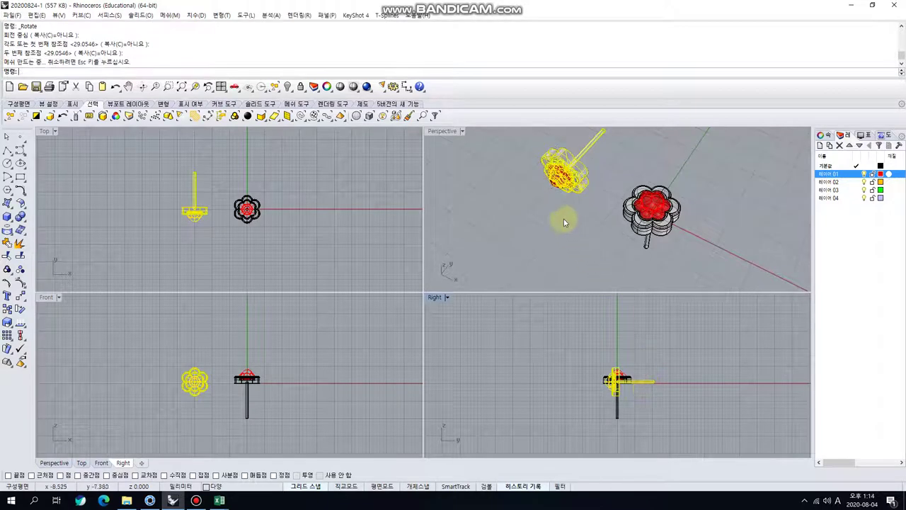
right_click_drag(564, 219, 587, 217)
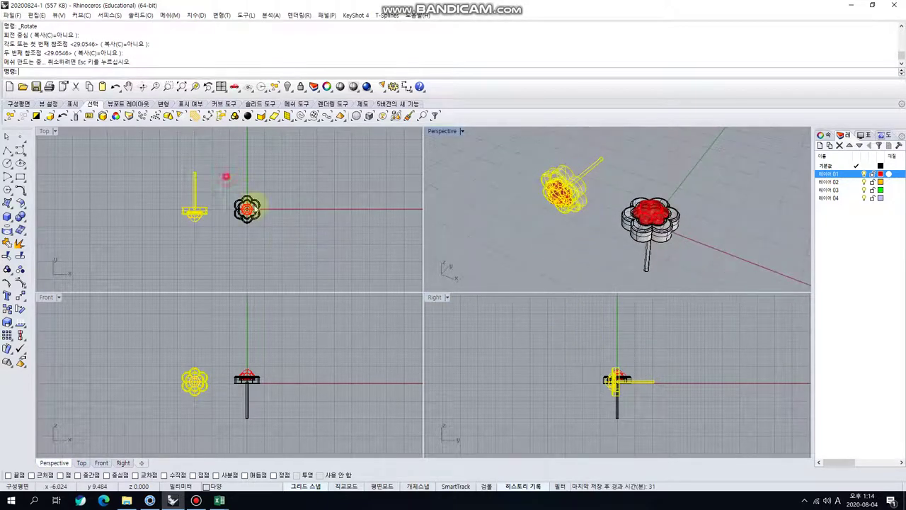
Rotate the original earring 90 degrees in the Right view about the origin to match the upright copy
left_click_drag(226, 177, 320, 266)
left_click(20, 309)
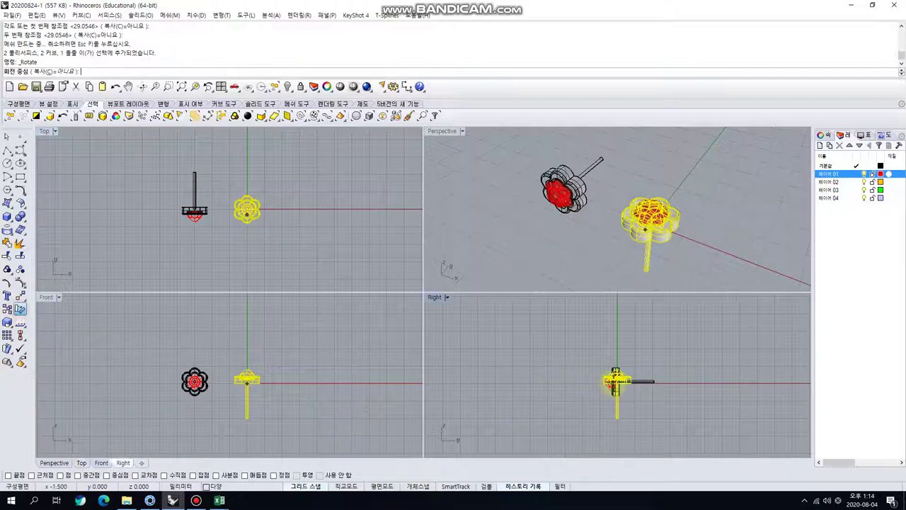
left_click(617, 382)
left_click(617, 418)
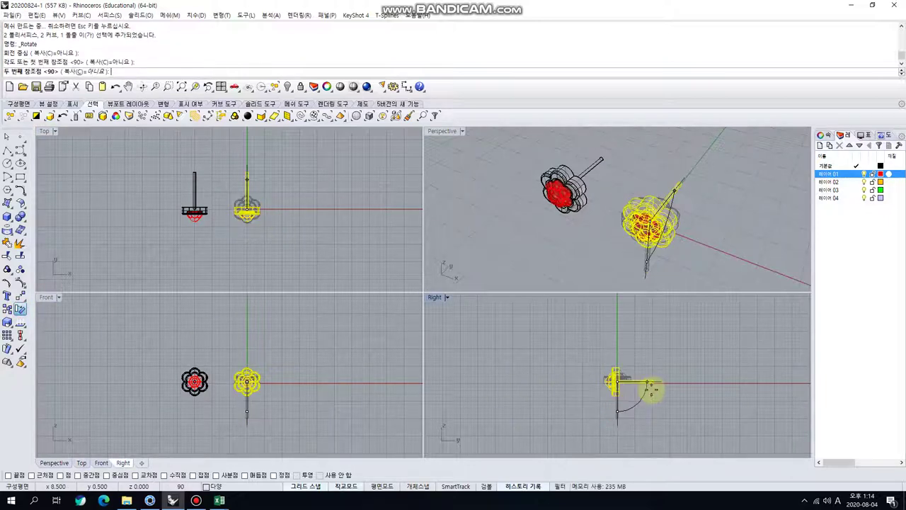
left_click(651, 389)
left_click(602, 249)
right_click_drag(601, 249, 611, 227)
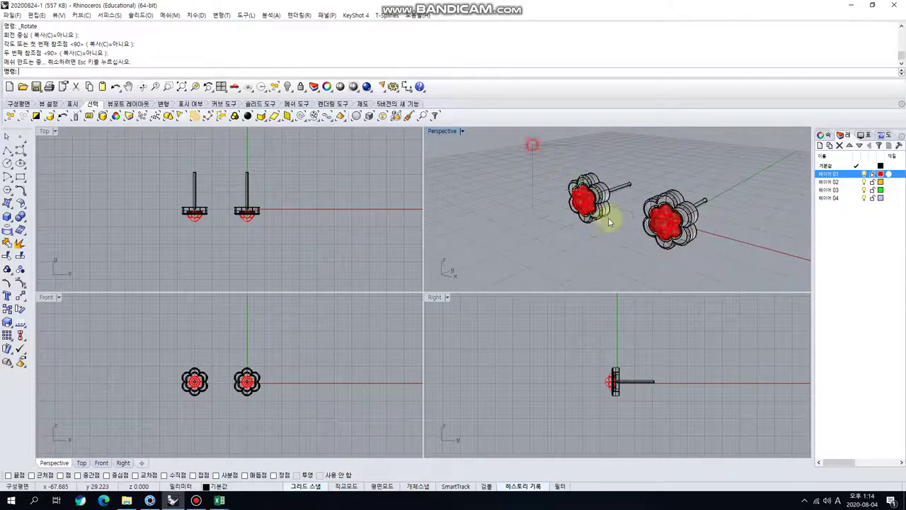
Rotate the copied earring about 58 degrees counterclockwise in the Top view and shift it diagonally forward
left_click_drag(532, 181, 634, 249)
left_click(19, 308)
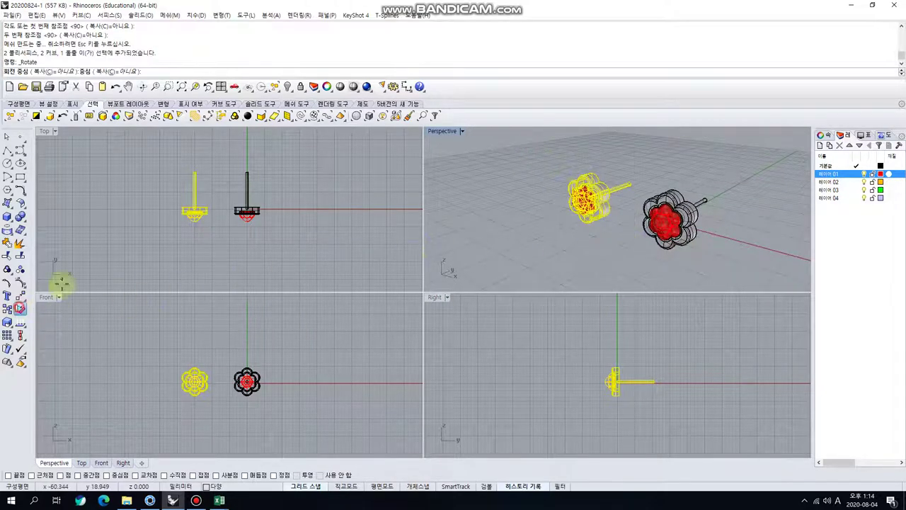
scroll(190, 212, "up", 2)
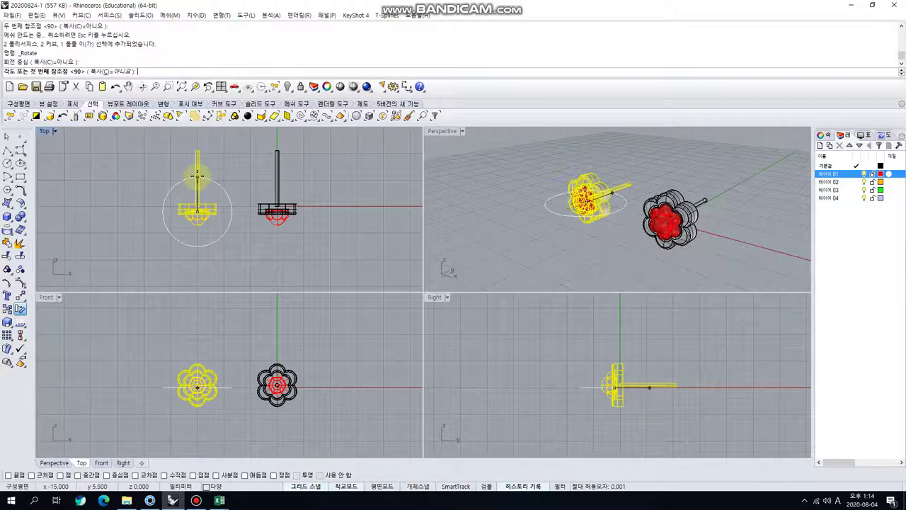
left_click(197, 177)
left_click(156, 185)
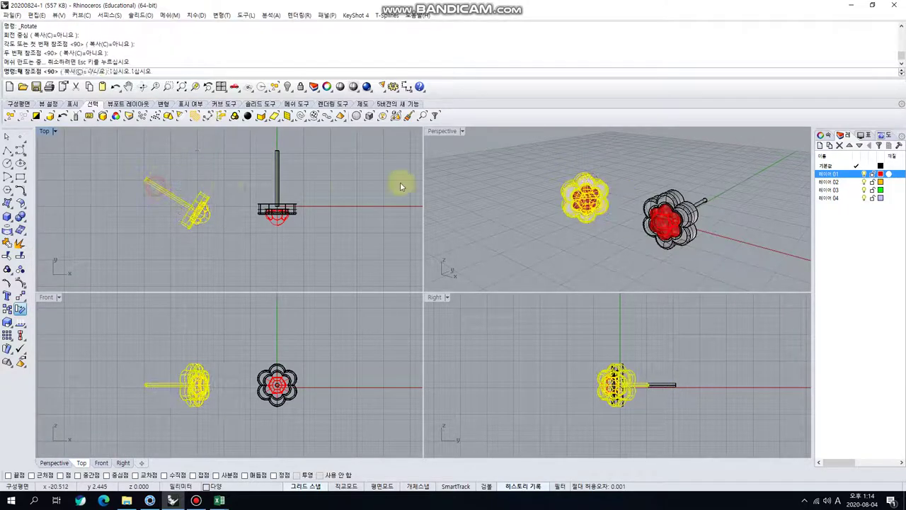
left_click_drag(583, 201, 588, 221)
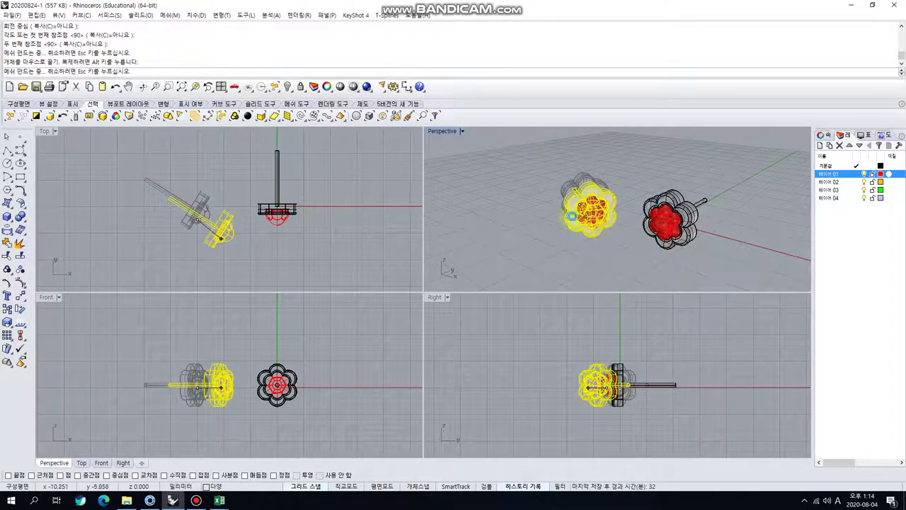
left_click(526, 208)
Move both earrings straight up in the Right view until their lowest petals rest on the ground plane
left_click(568, 357)
left_click_drag(568, 357, 716, 430)
scroll(616, 386, "up", 5)
left_click_drag(616, 386, 616, 348)
left_click(509, 354)
scroll(470, 344, "down", 3)
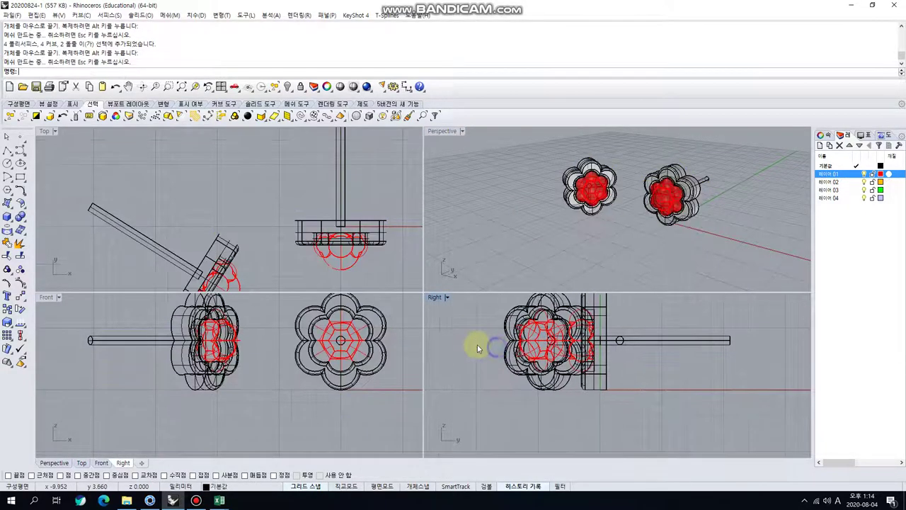
scroll(300, 215, "down", 3)
Tilt the original earring backward in the Right view about its lower back edge until its post end reaches the ground
left_click(355, 252)
left_click_drag(283, 158, 347, 244)
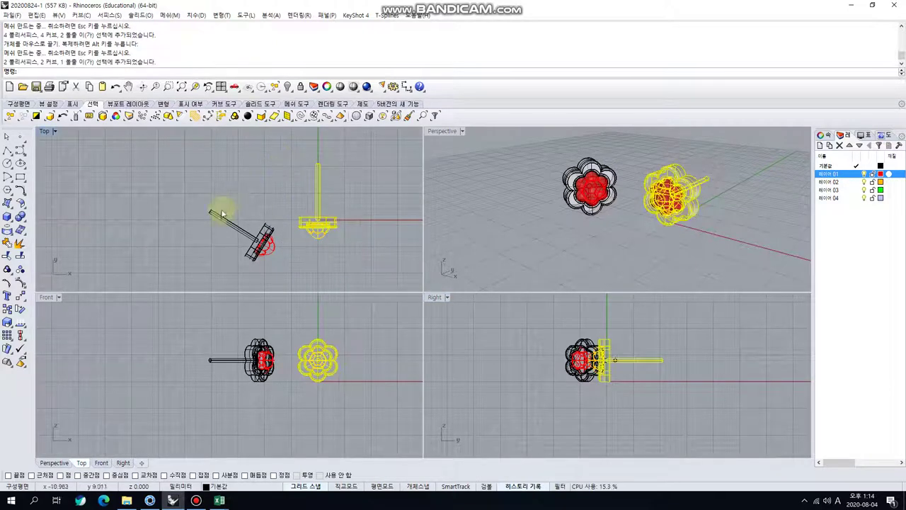
left_click(21, 309)
scroll(605, 394, "up", 2)
scroll(605, 395, "up", 2)
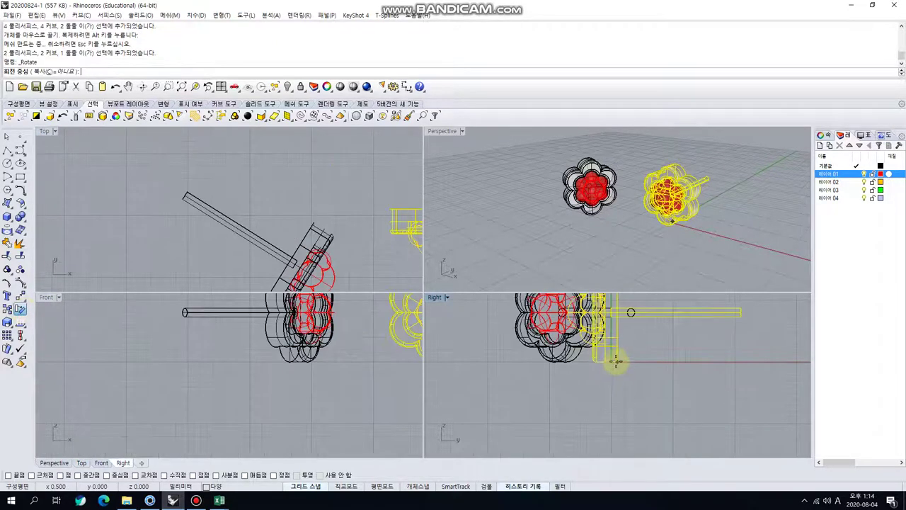
left_click(617, 361)
left_click(743, 317)
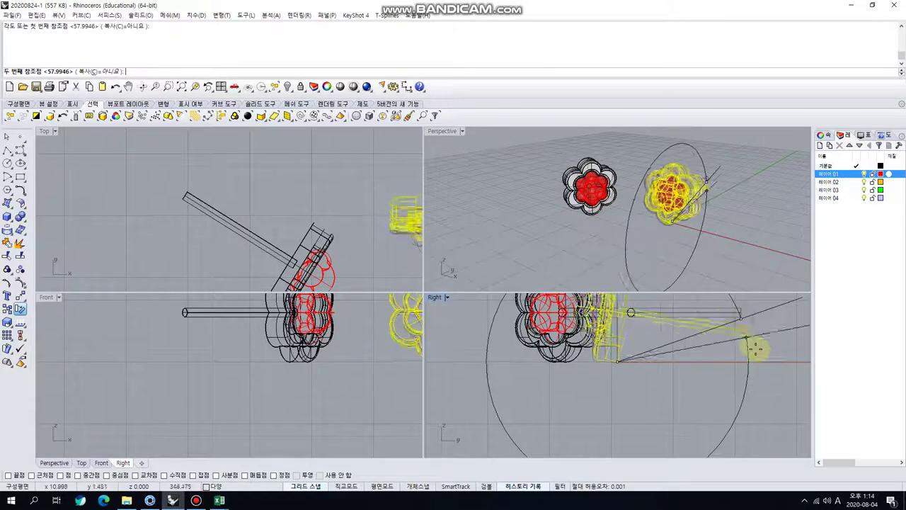
left_click(650, 310)
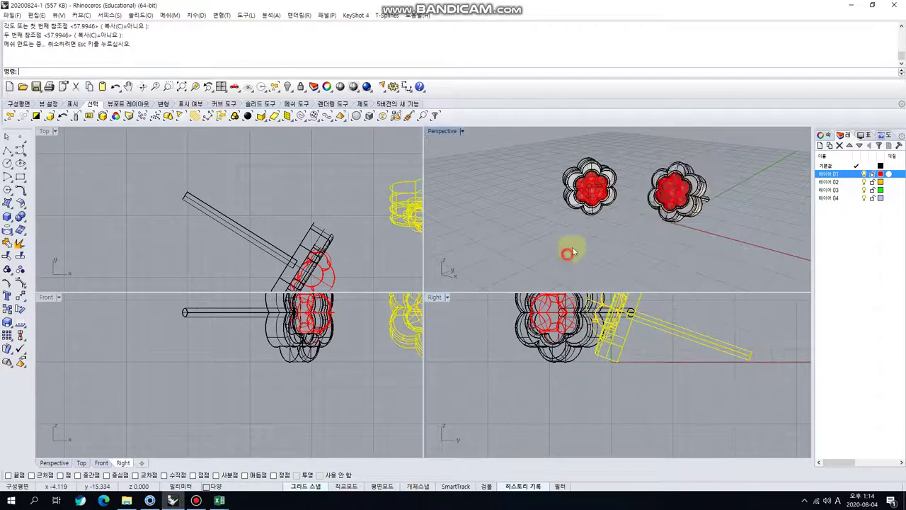
right_click_drag(566, 247, 629, 244)
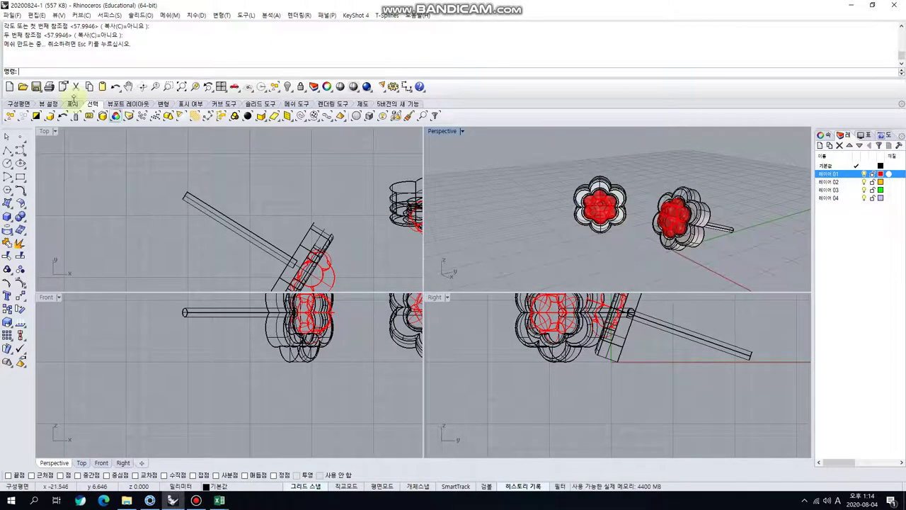
Save the model under the new file name 20200824-2 and switch to KeyShot
left_click(12, 14)
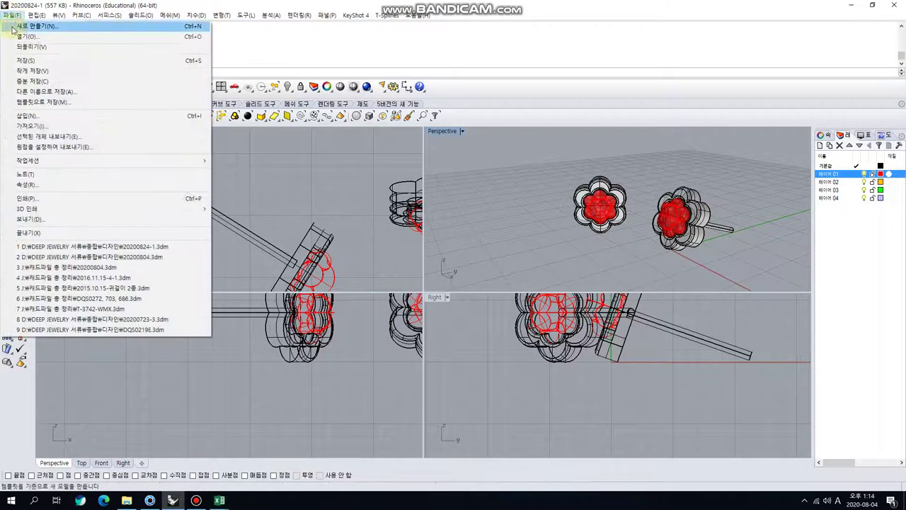
left_click(28, 92)
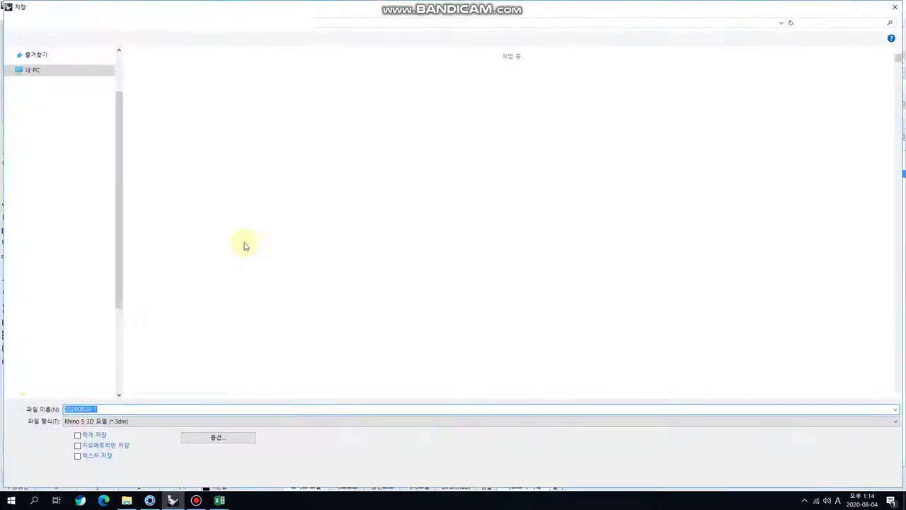
left_click(105, 409)
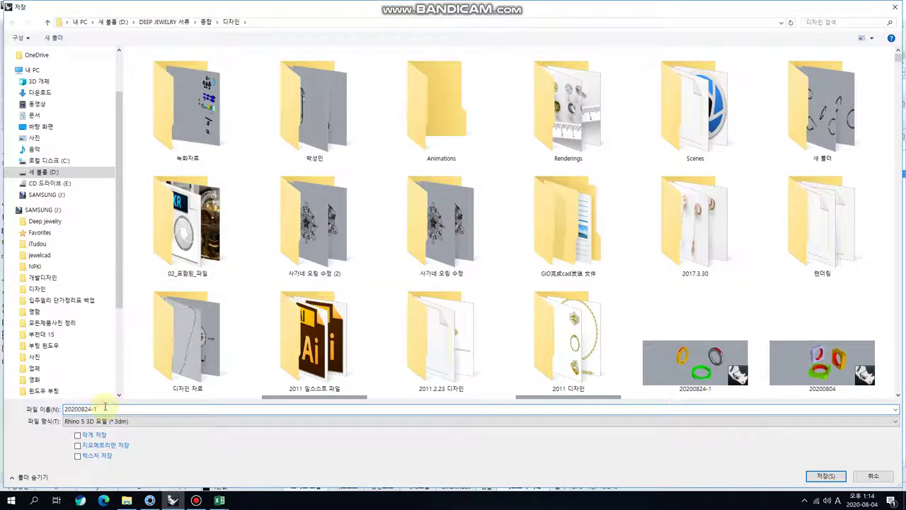
key("BackSpace")
type("2")
key("Return")
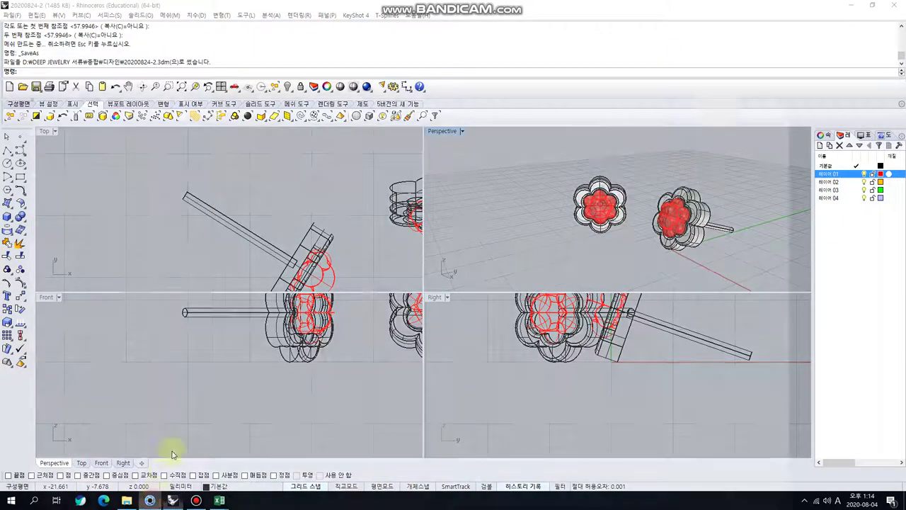
left_click(172, 455)
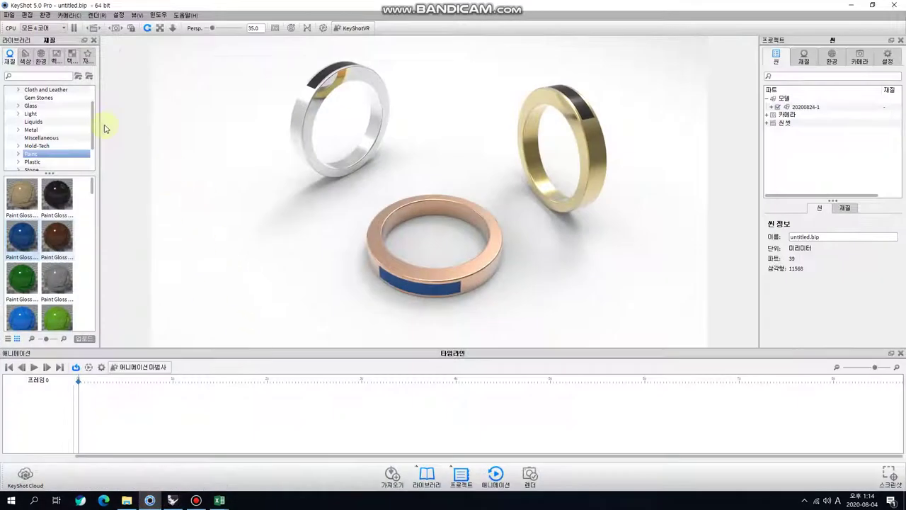
Start a new empty scene and discard the unsaved changes to the three-ring scene
left_click(8, 16)
left_click(22, 26)
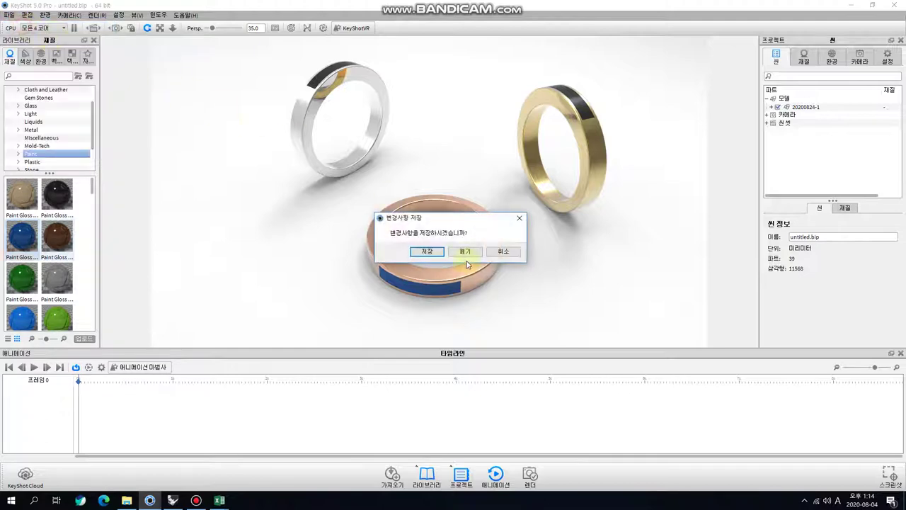
left_click(466, 256)
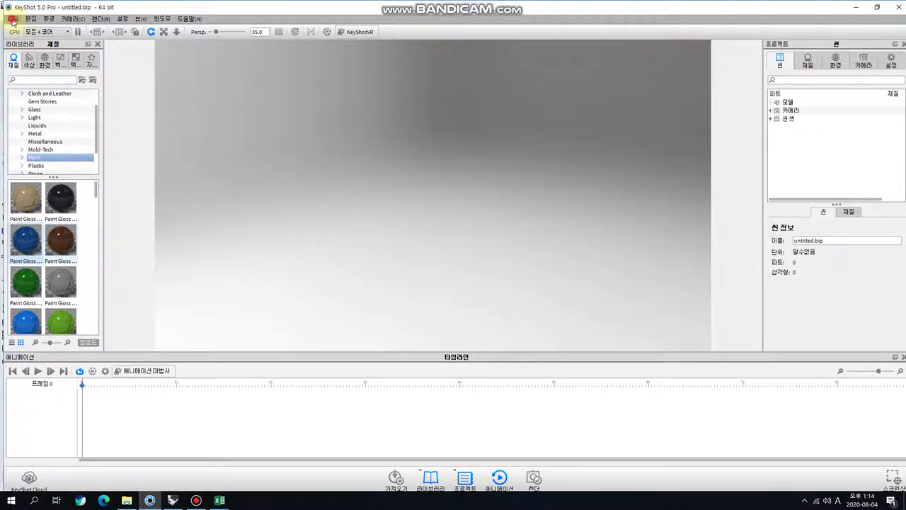
Import the model 20200824-2 from the 디자인 folder and orbit around the earrings to check their posts
left_click(12, 18)
left_click(28, 55)
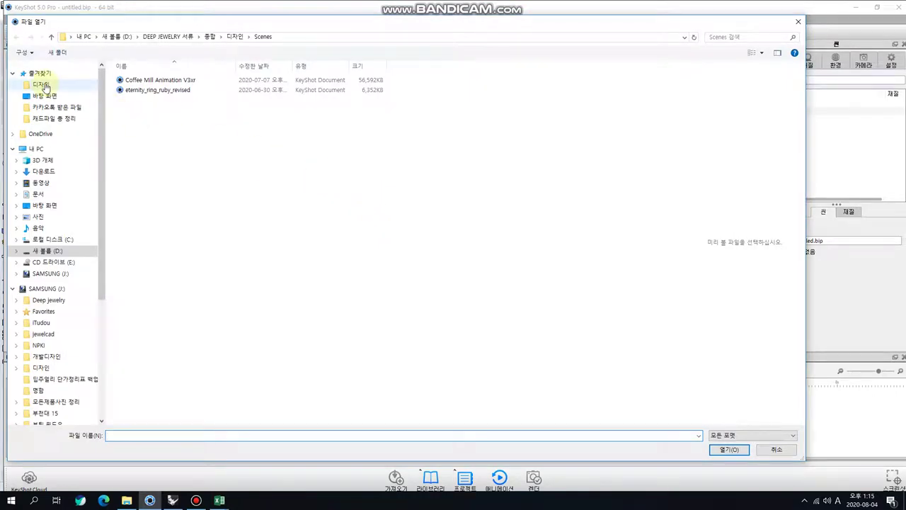
left_click(44, 87)
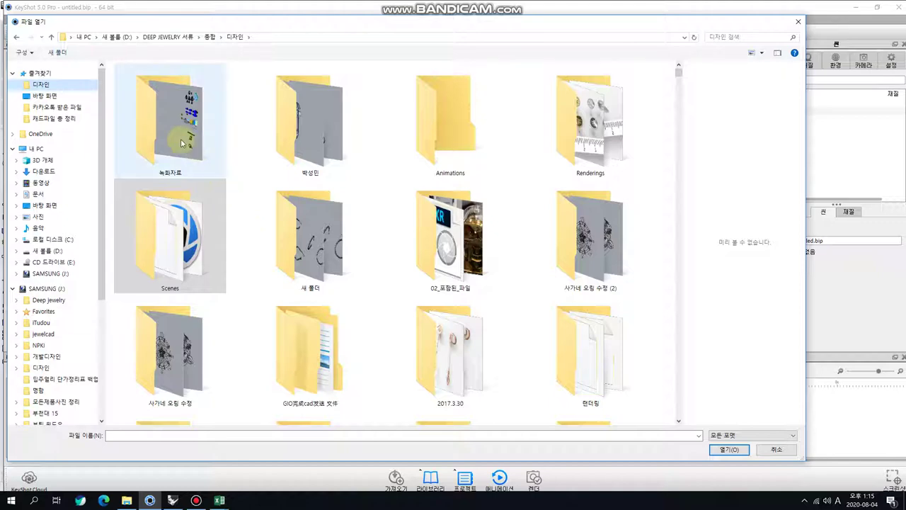
double_click(163, 126)
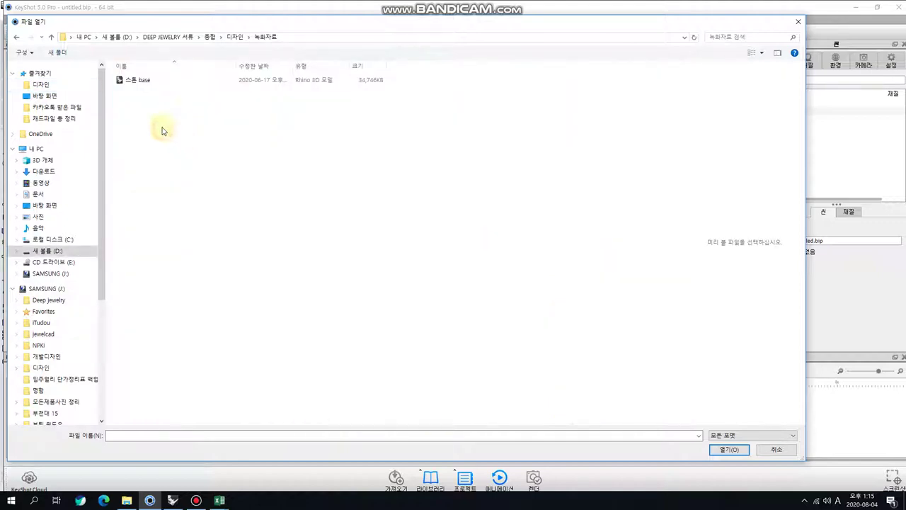
left_click(51, 36)
scroll(240, 255, "down", 3)
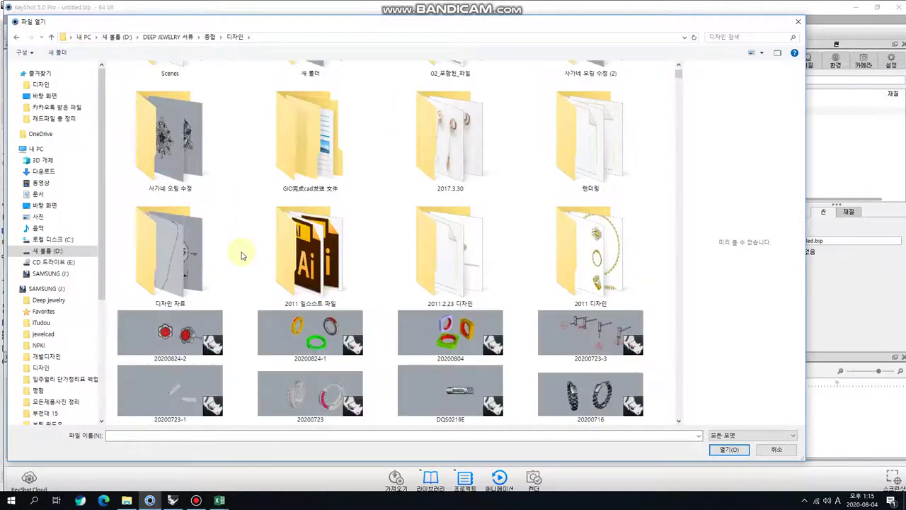
left_click(191, 327)
left_click(718, 451)
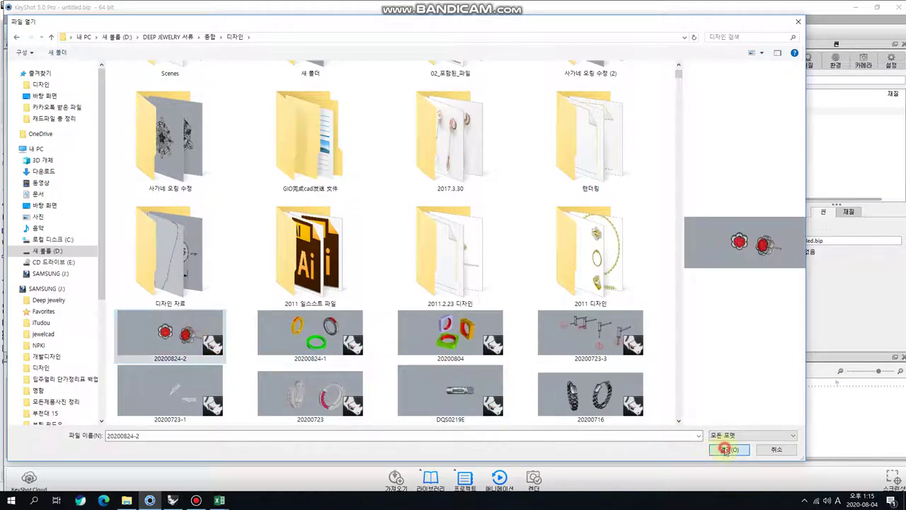
left_click(466, 352)
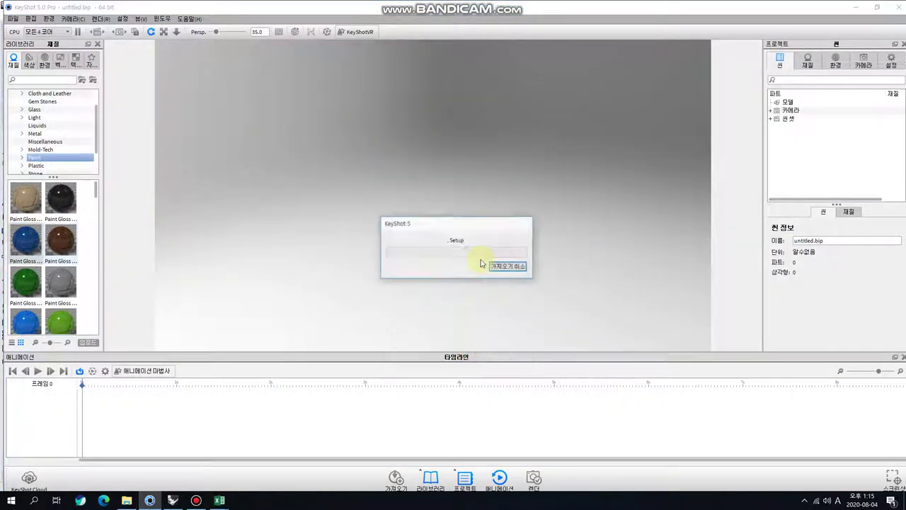
right_click(499, 248)
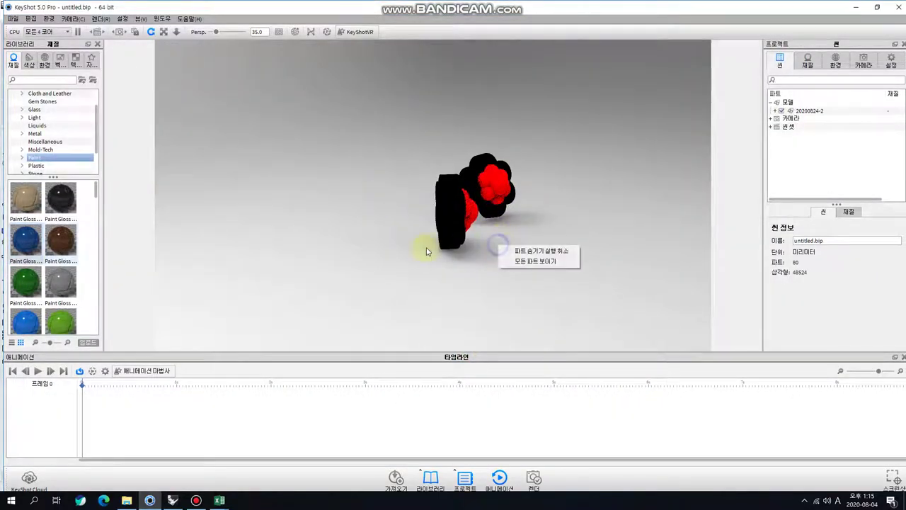
left_click_drag(485, 268, 262, 260)
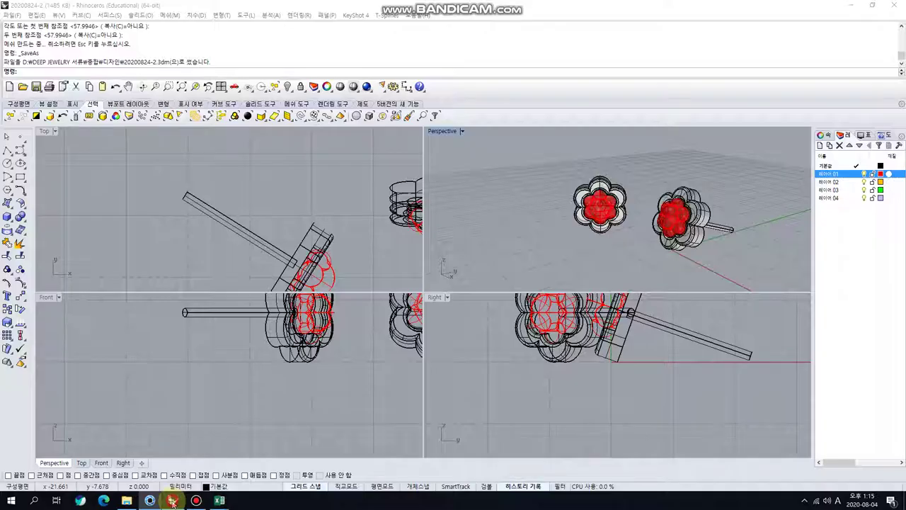
Switch to Rhinoceros and Boolean-union the original earring's post with its petal body
left_click(172, 500)
left_click(715, 224)
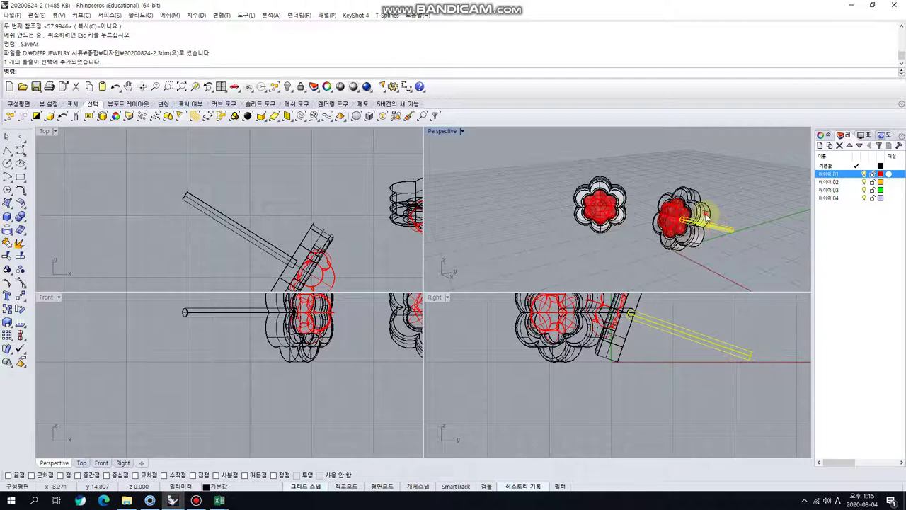
left_click(704, 213, "shift")
left_click(21, 216)
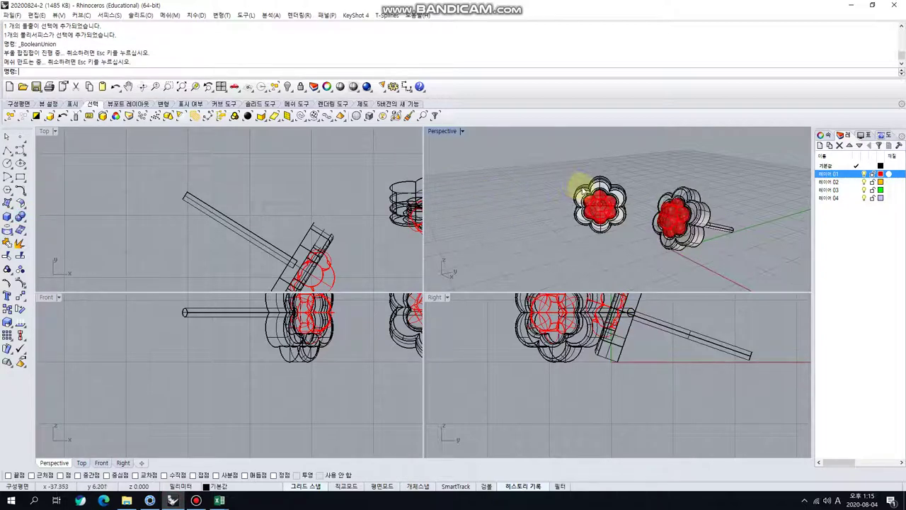
Boolean-union the copied earring's post with its petal body and save the model
left_click(587, 192)
left_click(260, 241, "shift")
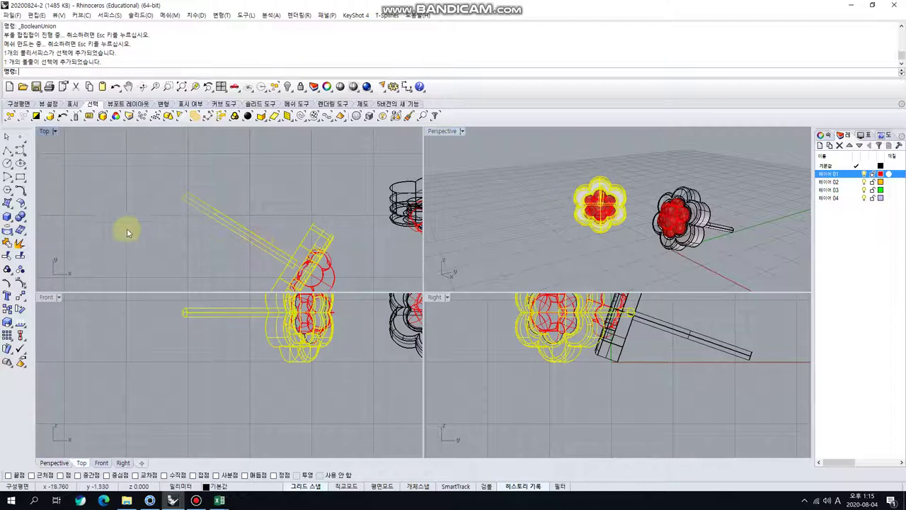
left_click(21, 216)
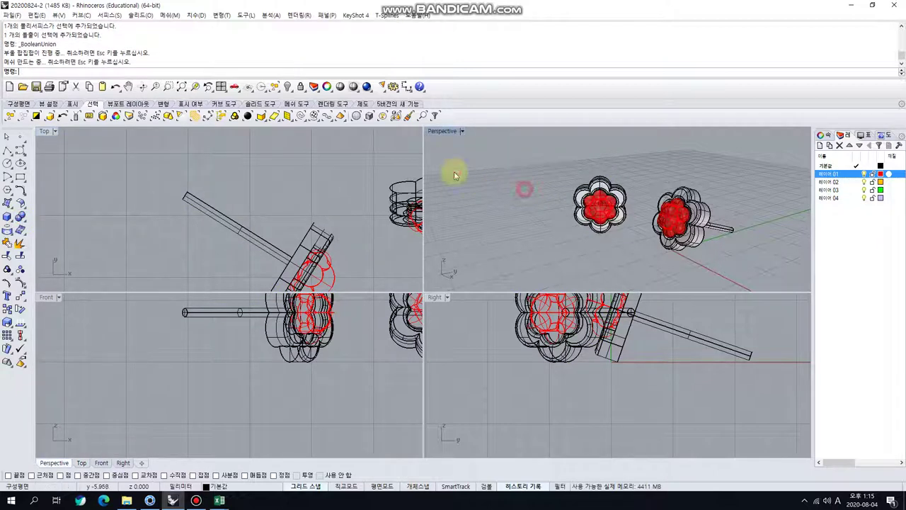
left_click(37, 86)
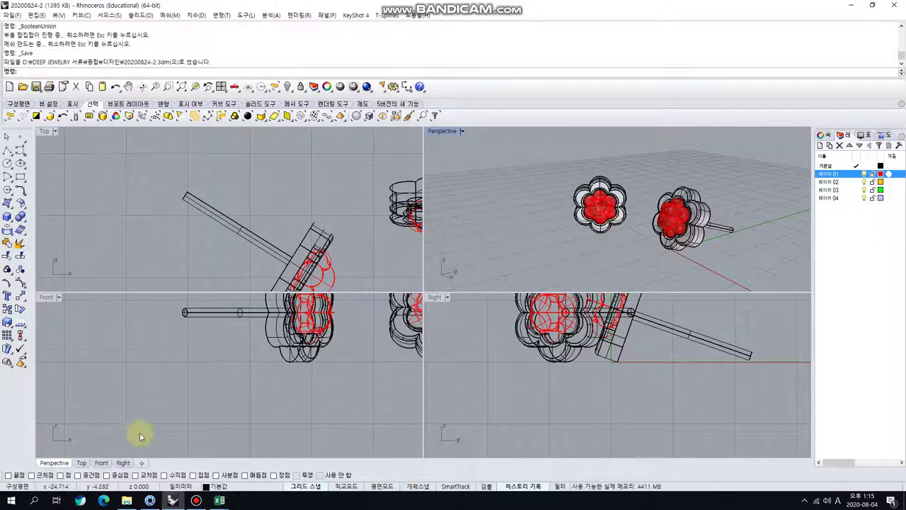
Switch back to KeyShot and start a new empty scene, discarding the previously imported earrings
left_click(149, 500)
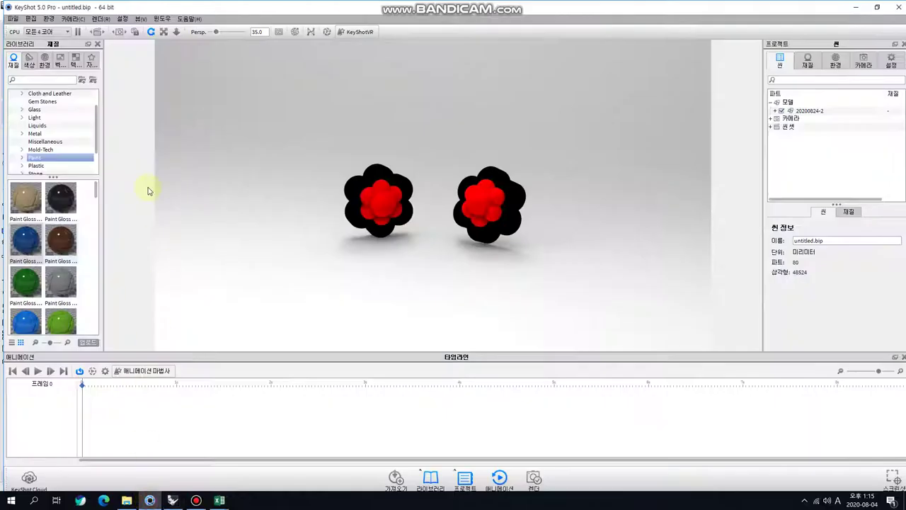
left_click(12, 18)
left_click(24, 29)
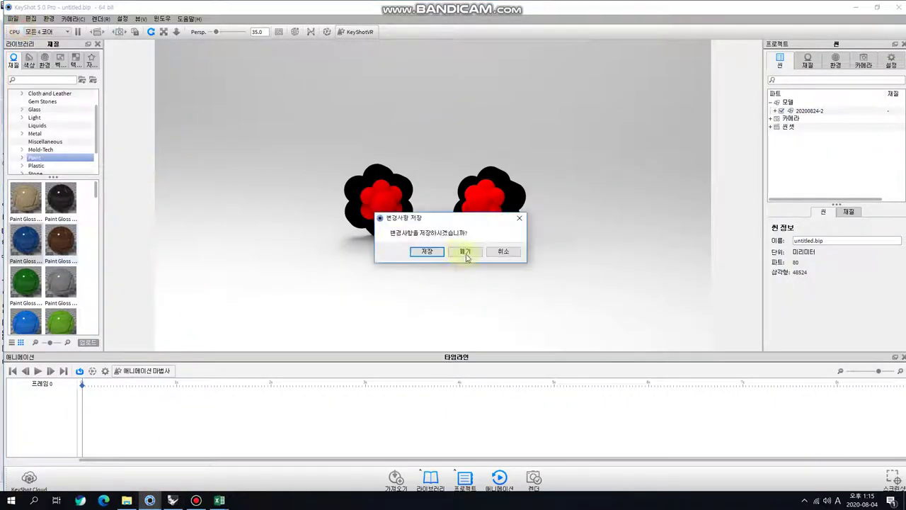
left_click(467, 253)
Import the updated 20200824-2 model from the 디자인 folder and frame both earrings from the front, slightly above
left_click(12, 18)
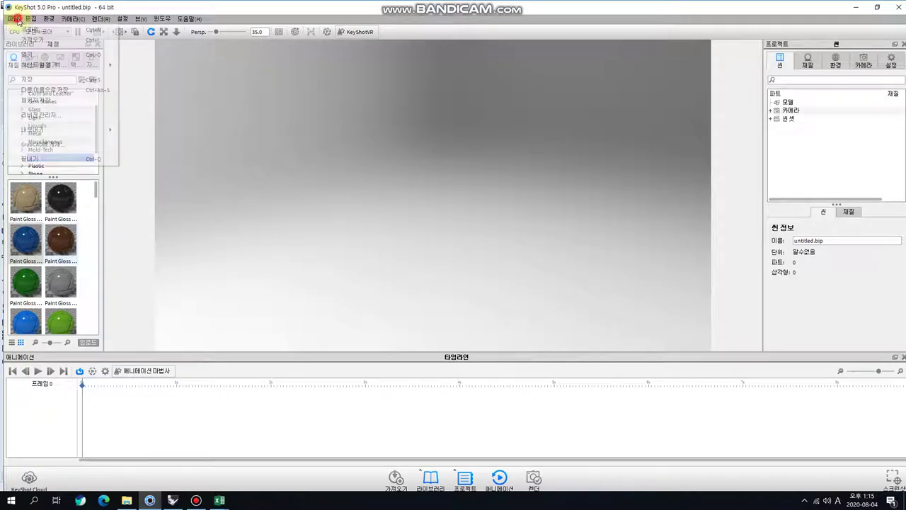
left_click(26, 55)
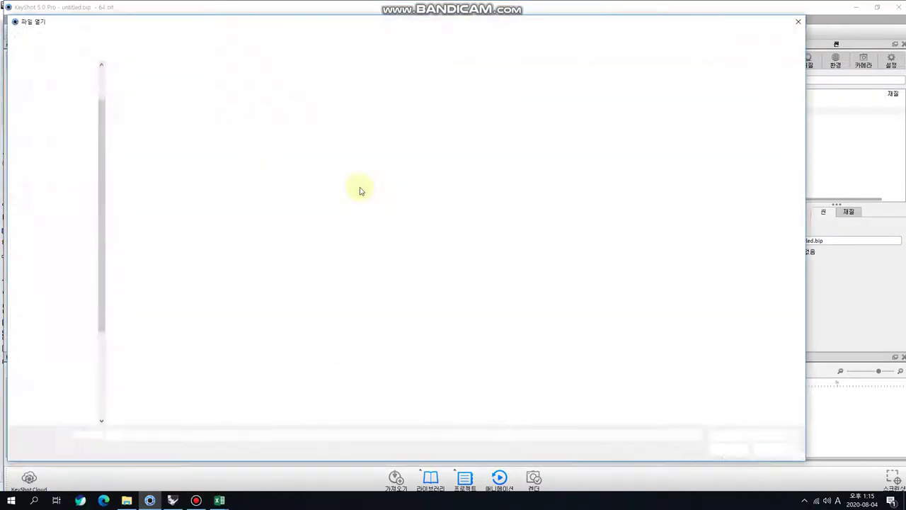
scroll(67, 116, "up", 1)
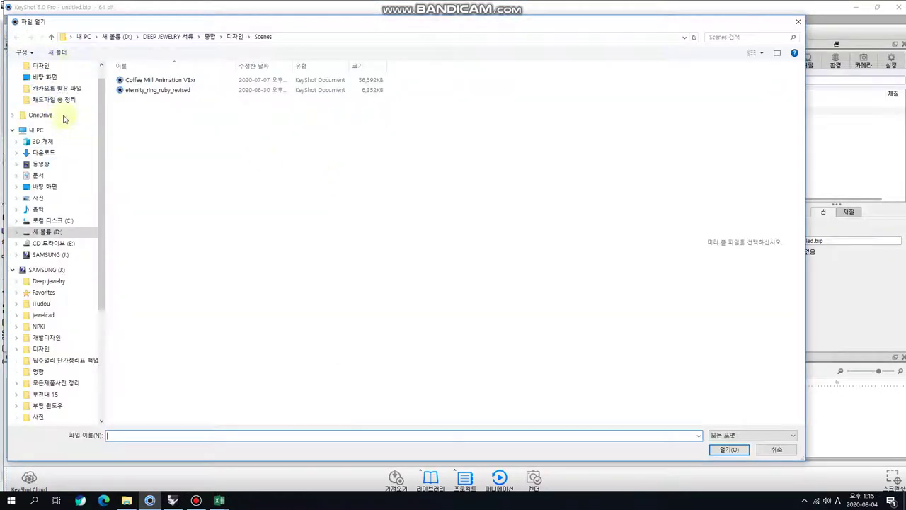
left_click(40, 65)
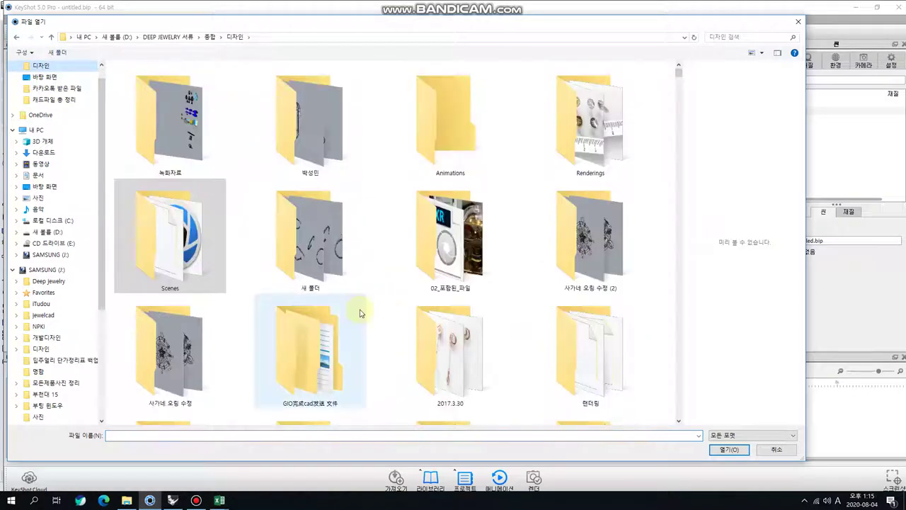
scroll(351, 308, "down", 1)
left_click(170, 383)
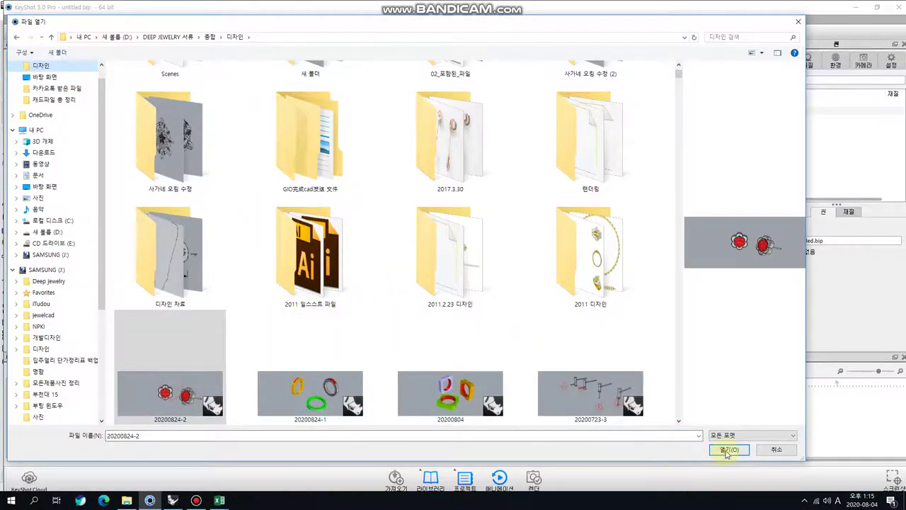
left_click(727, 452)
left_click(467, 353)
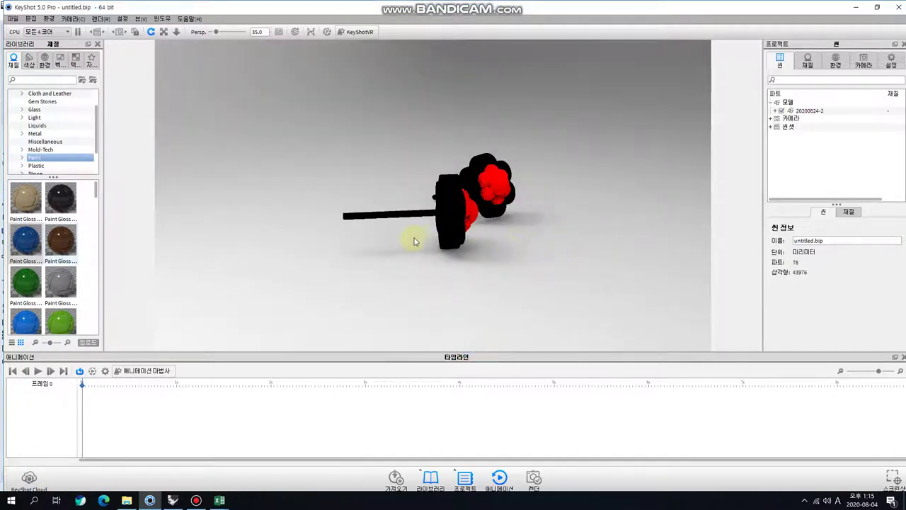
left_click_drag(415, 241, 465, 243)
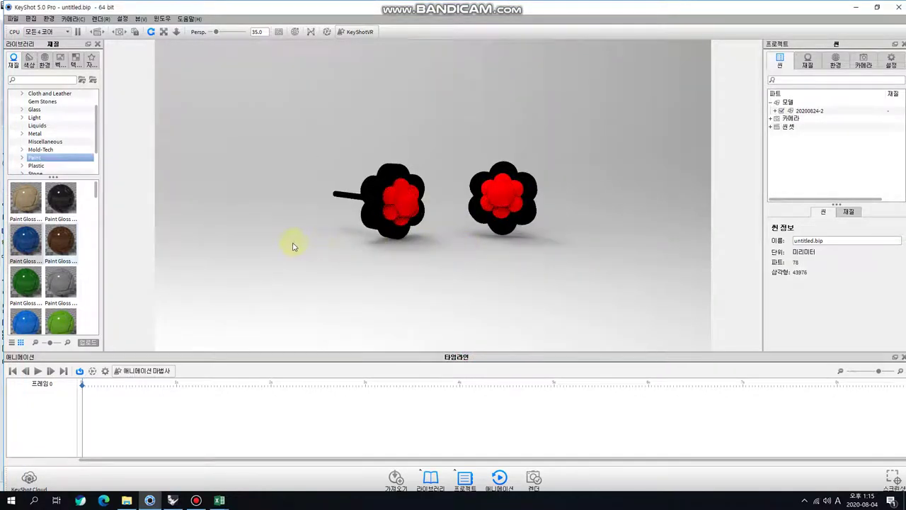
mouse_move(355, 243)
left_mouse_down()
mouse_move(419, 262)
mouse_move(434, 284)
mouse_move(421, 237)
mouse_move(435, 214)
left_mouse_up()
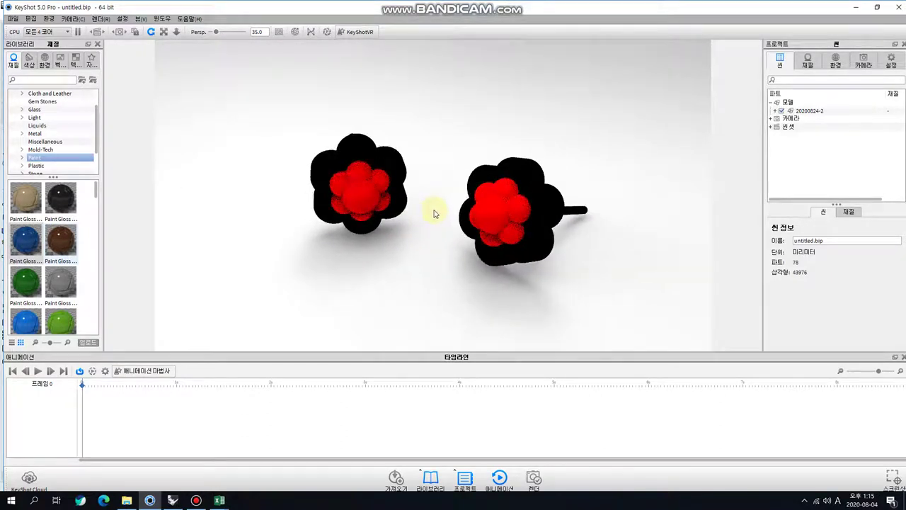
Apply the Gold 24k metal material to the petal bodies and posts of the earrings
left_click(34, 134)
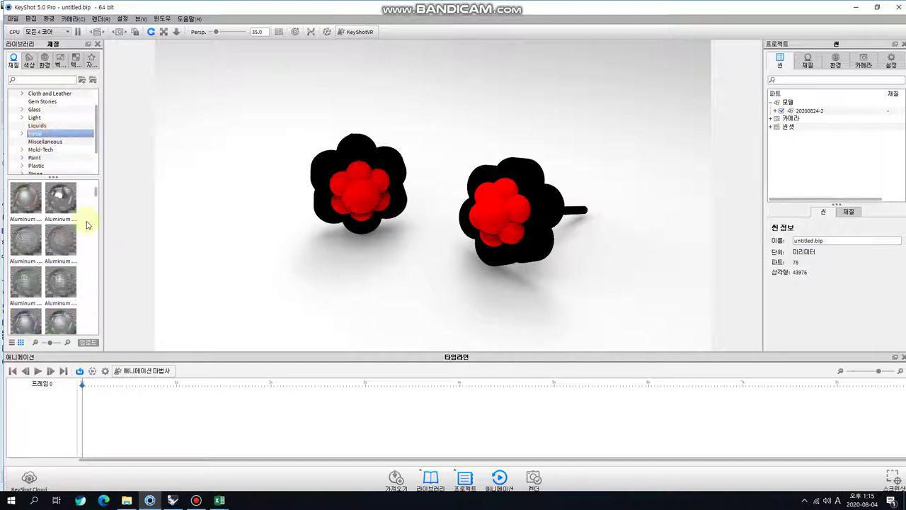
scroll(88, 225, "down", 5)
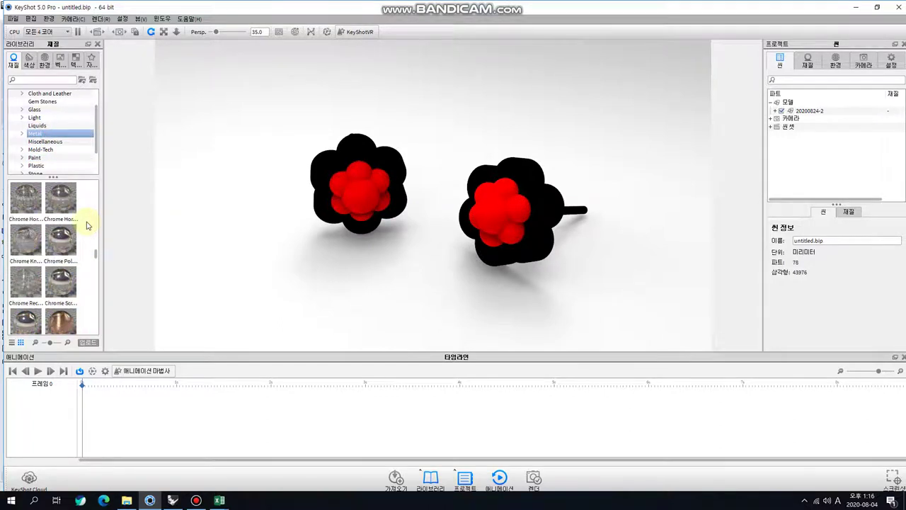
scroll(87, 226, "down", 2)
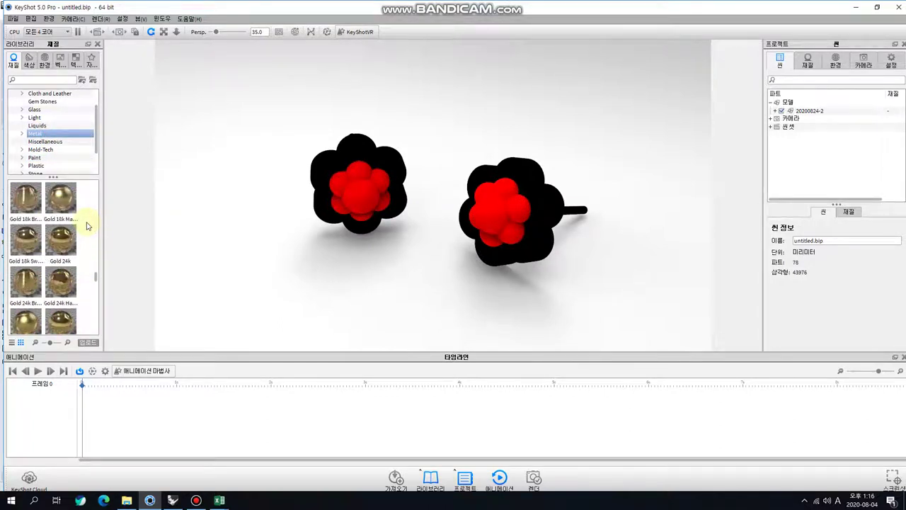
scroll(87, 225, "down", 2)
scroll(88, 225, "up", 2)
left_click_drag(60, 240, 318, 212)
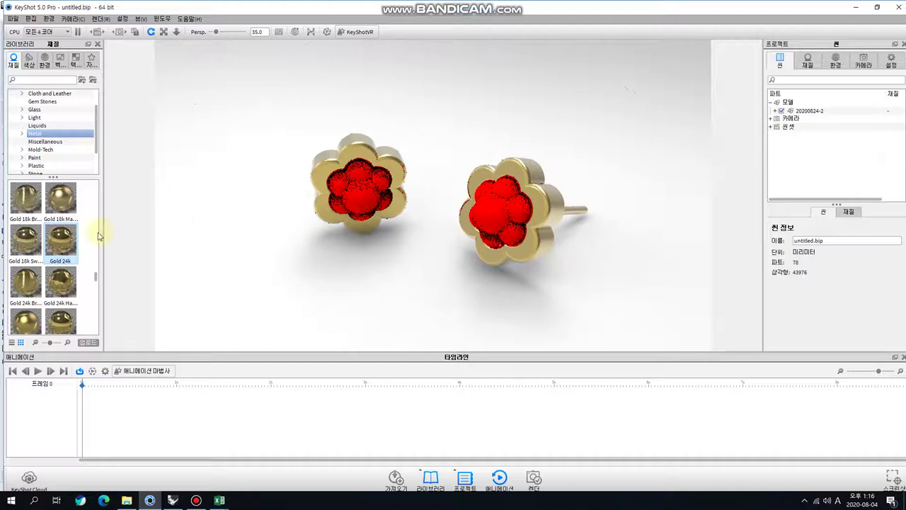
Apply the polished chrome metal material to the red sphere clusters at the flower centres
scroll(87, 260, "up", 3)
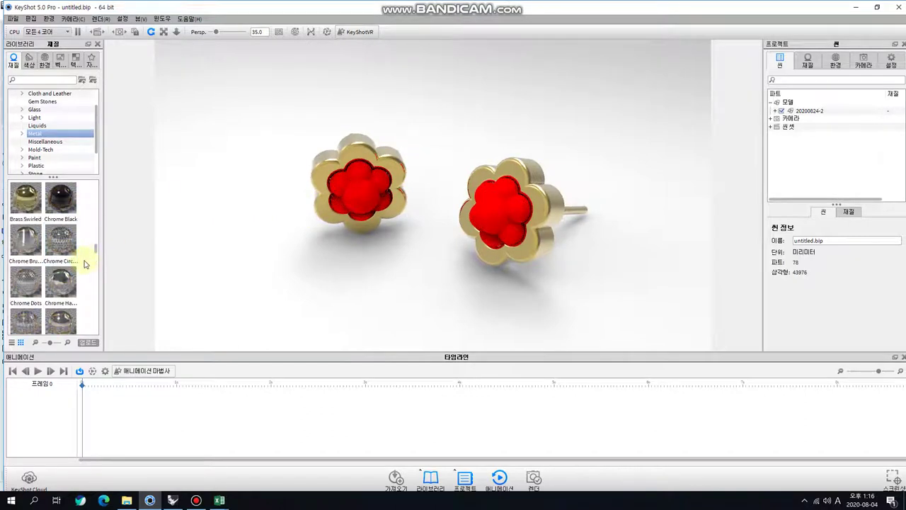
scroll(83, 264, "up", 5)
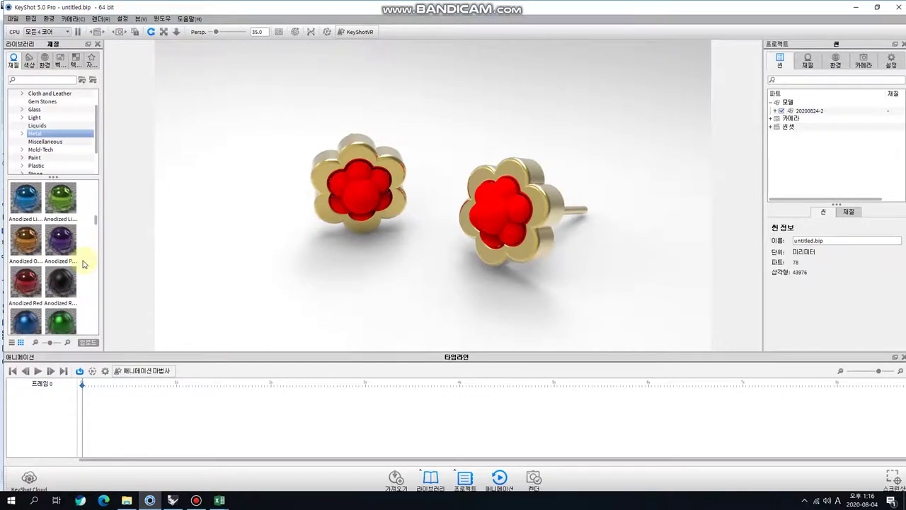
scroll(83, 263, "up", 3)
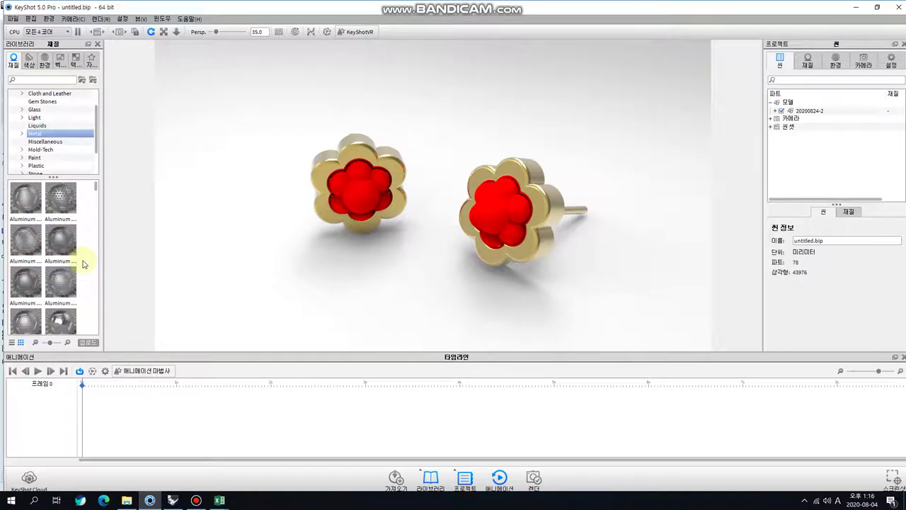
scroll(84, 264, "down", 1)
scroll(82, 263, "down", 3)
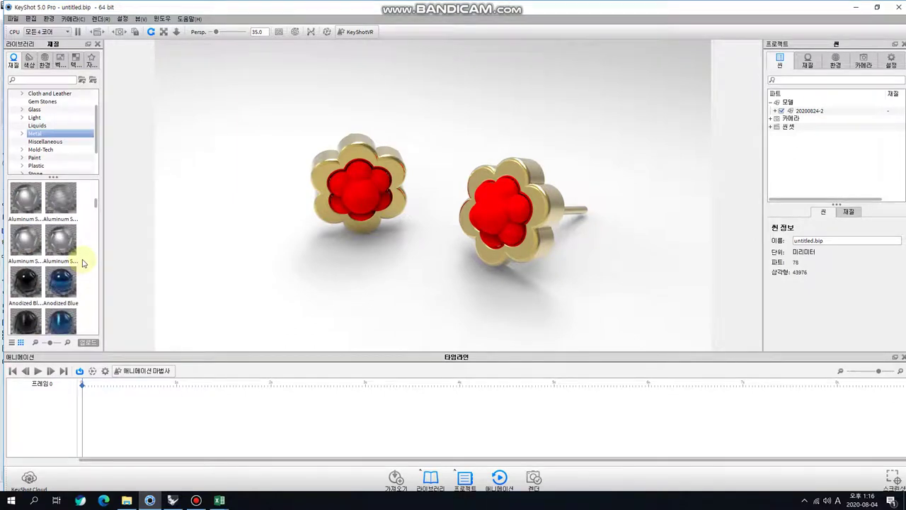
scroll(82, 264, "down", 5)
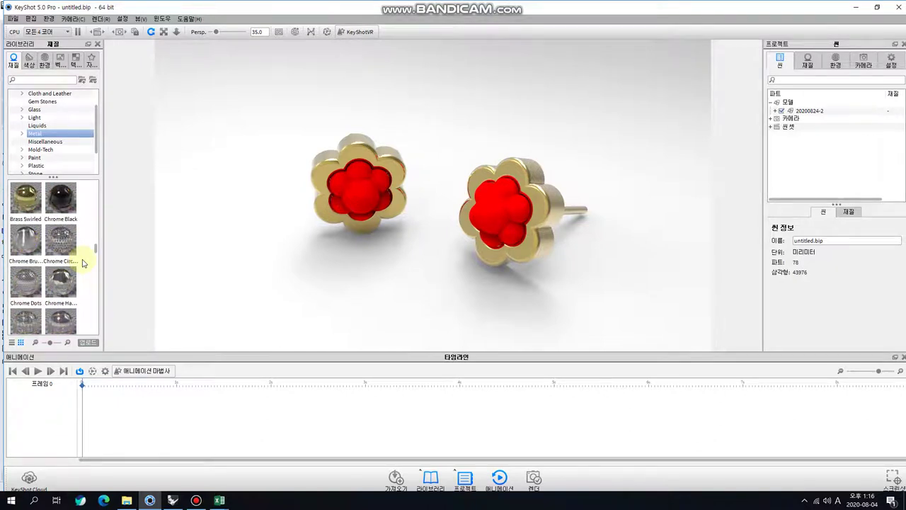
scroll(82, 263, "down", 2)
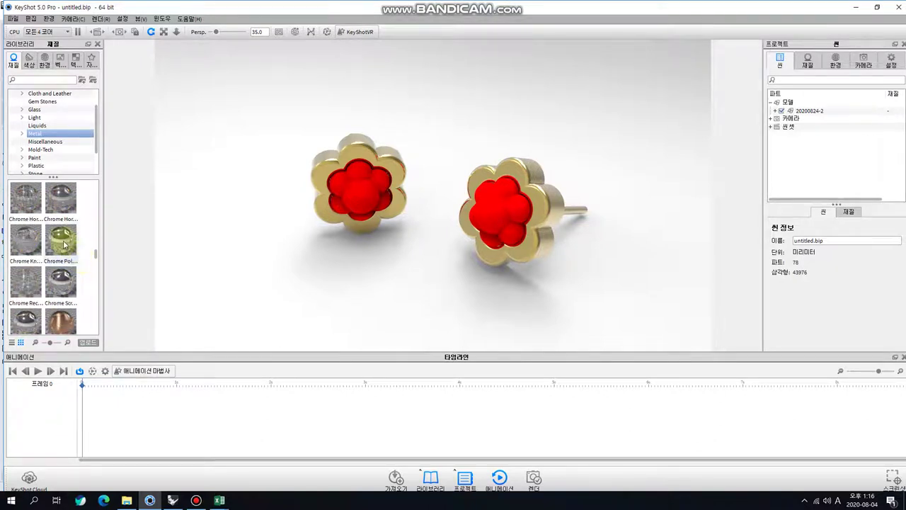
left_click_drag(63, 245, 356, 202)
Lower the camera angle slightly and render the earrings as a JPEG still image at 1920 x 1075
left_click_drag(425, 261, 418, 251)
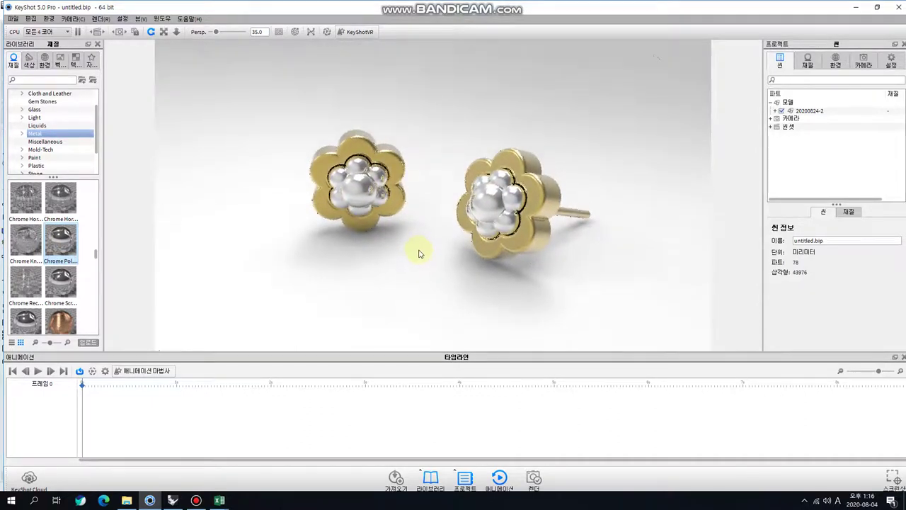
left_click_drag(419, 254, 423, 253)
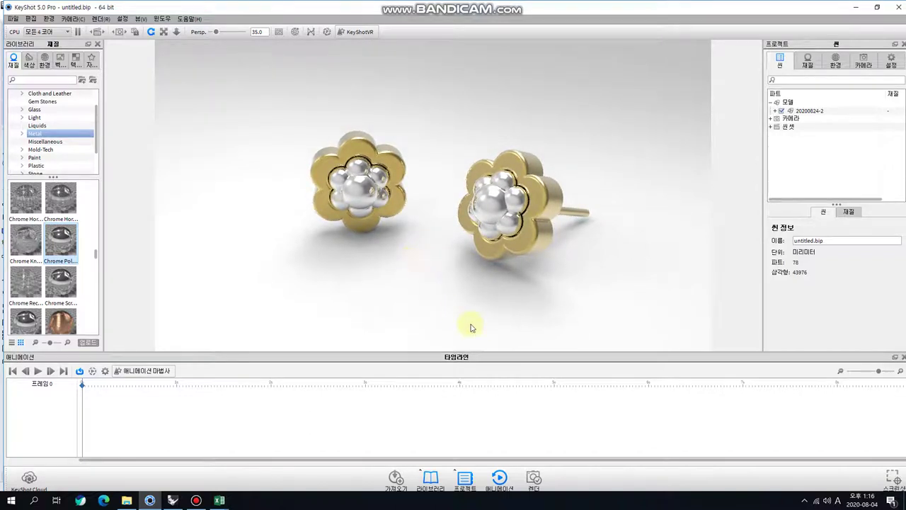
left_click(534, 480)
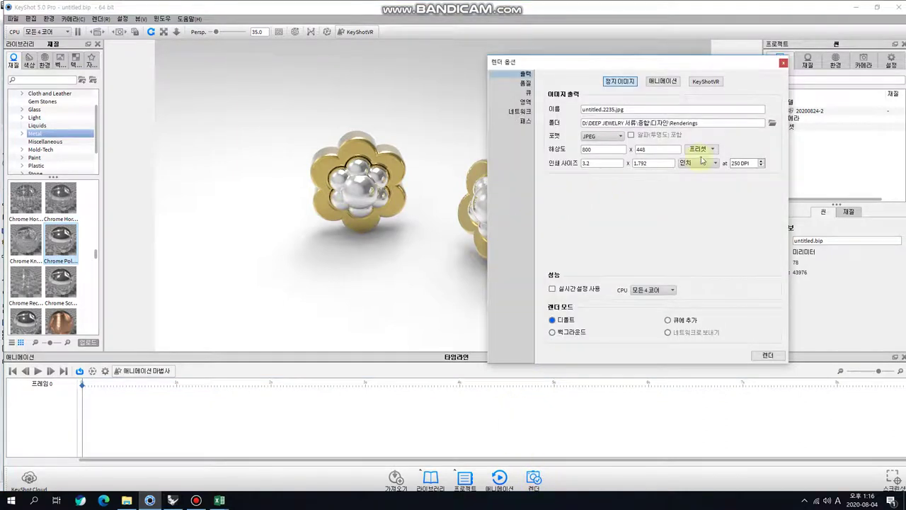
left_click(705, 148)
left_click(710, 163)
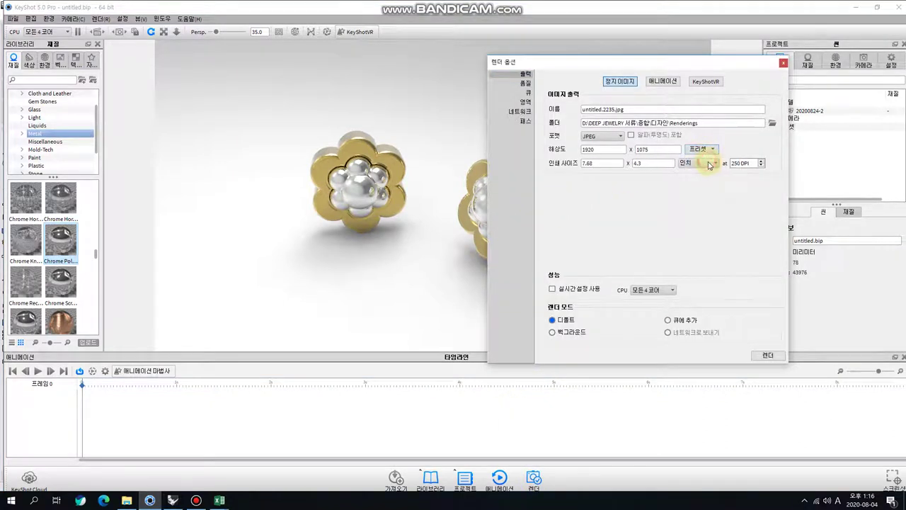
left_click(765, 356)
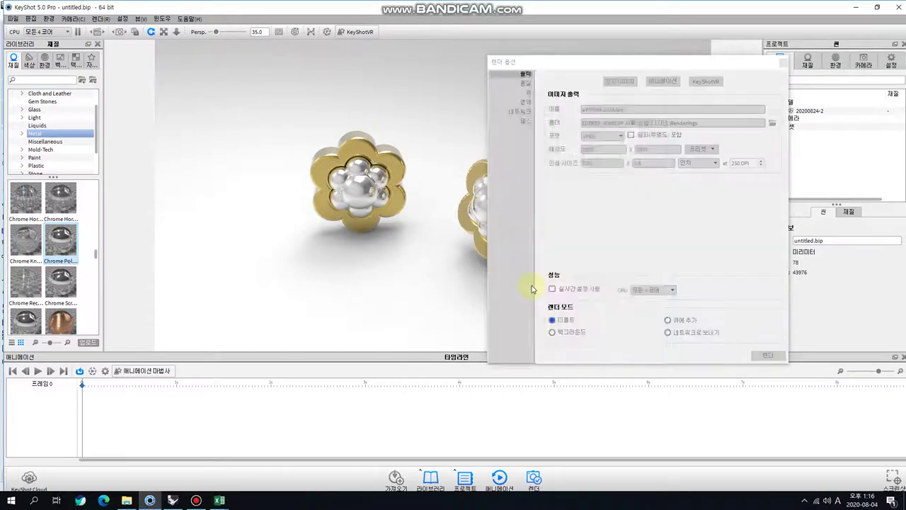